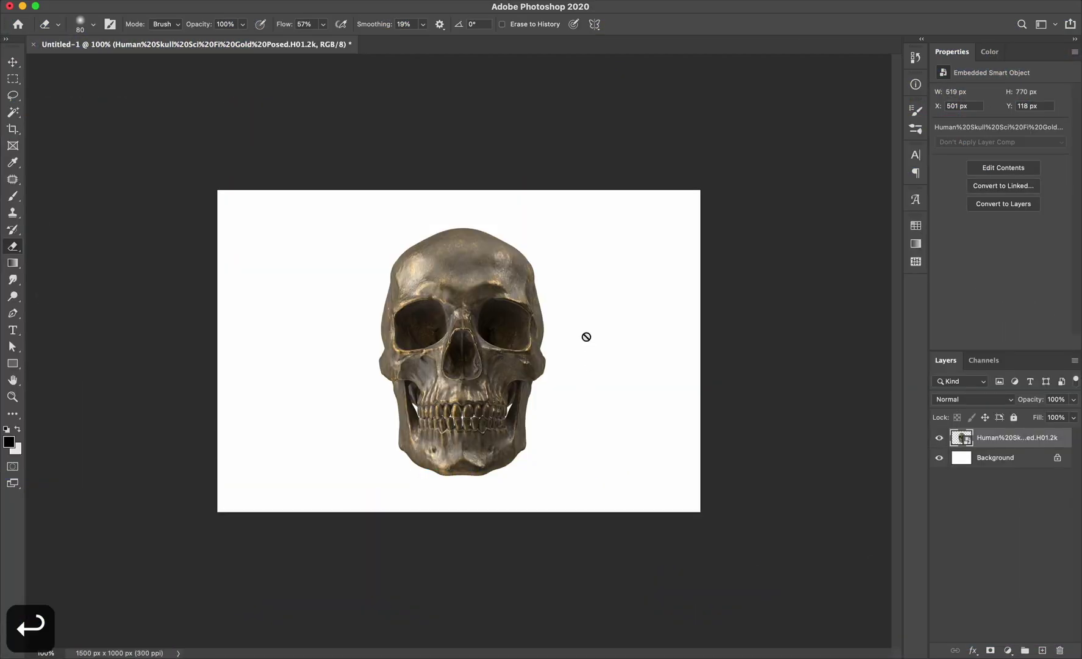
Scale the skull layer up proportionally around its centre so it nearly fills the canvas height
{"action": "left_click", "coordinate": [13, 62]}
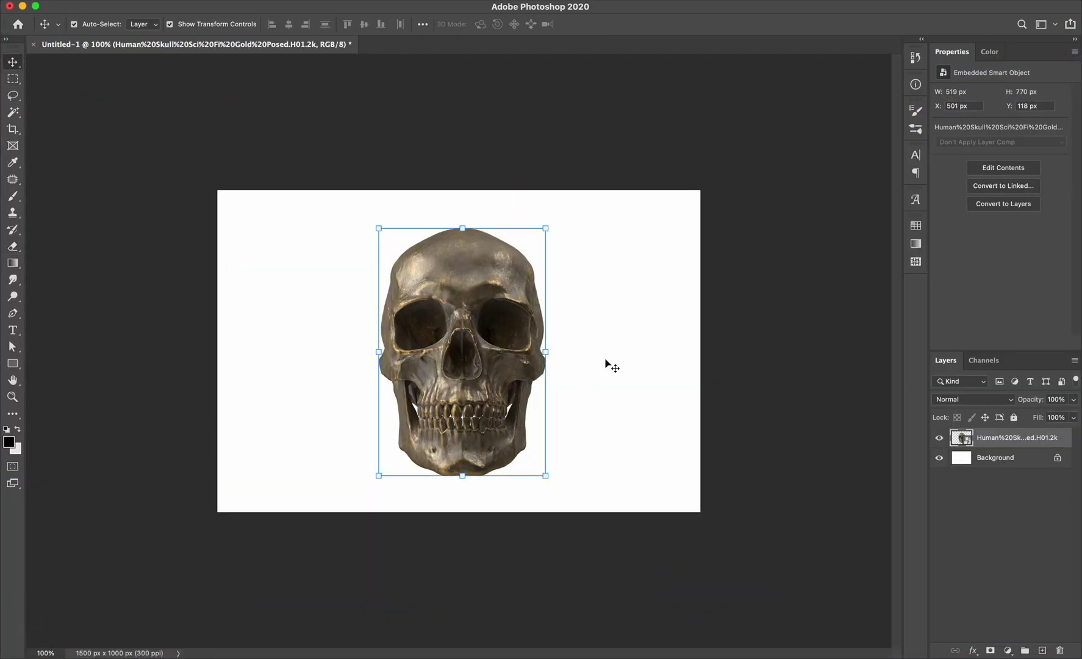
{"action": "left_click", "coordinate": [547, 229]}
{"action": "key", "text": "z"}
{"action": "key", "text": "z"}
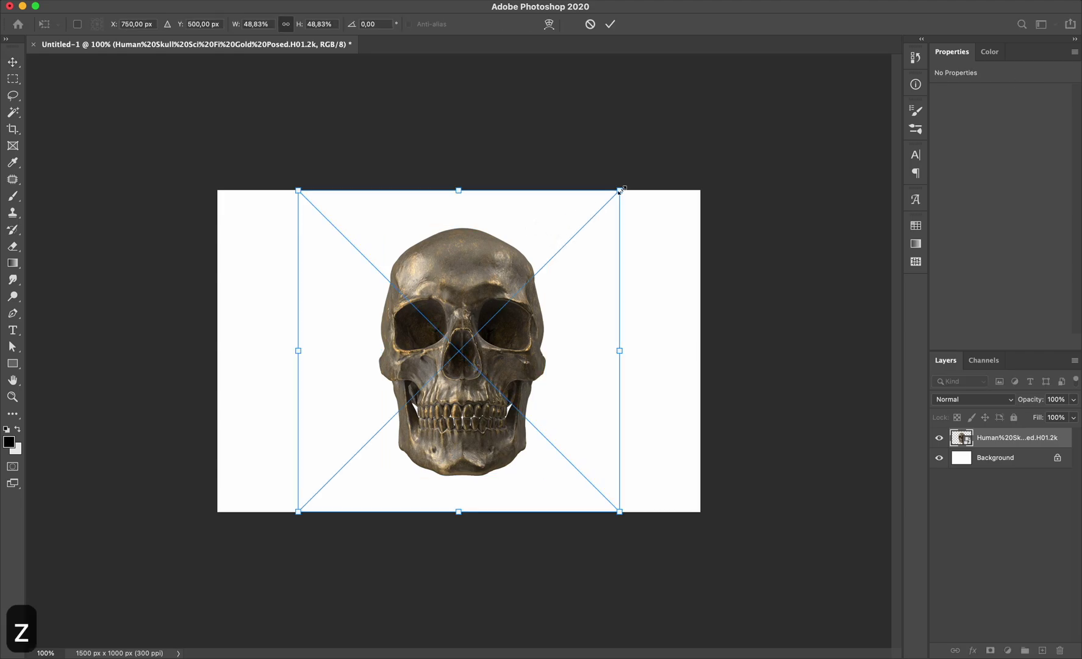
{"action": "left_click_drag", "start_coordinate": [621, 190], "coordinate": [644, 167]}
{"action": "key", "text": "Return"}
{"action": "left_click", "coordinate": [693, 156]}
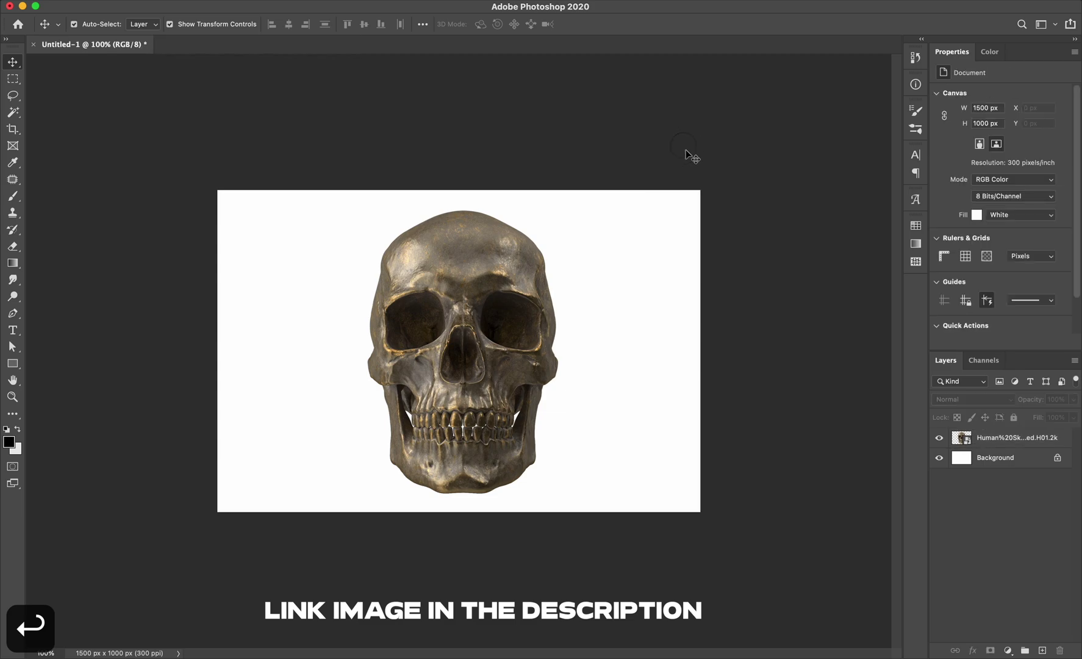
Add a black Solid Color fill layer above the Background and clip it to the Background layer
{"action": "left_click", "coordinate": [1016, 466]}
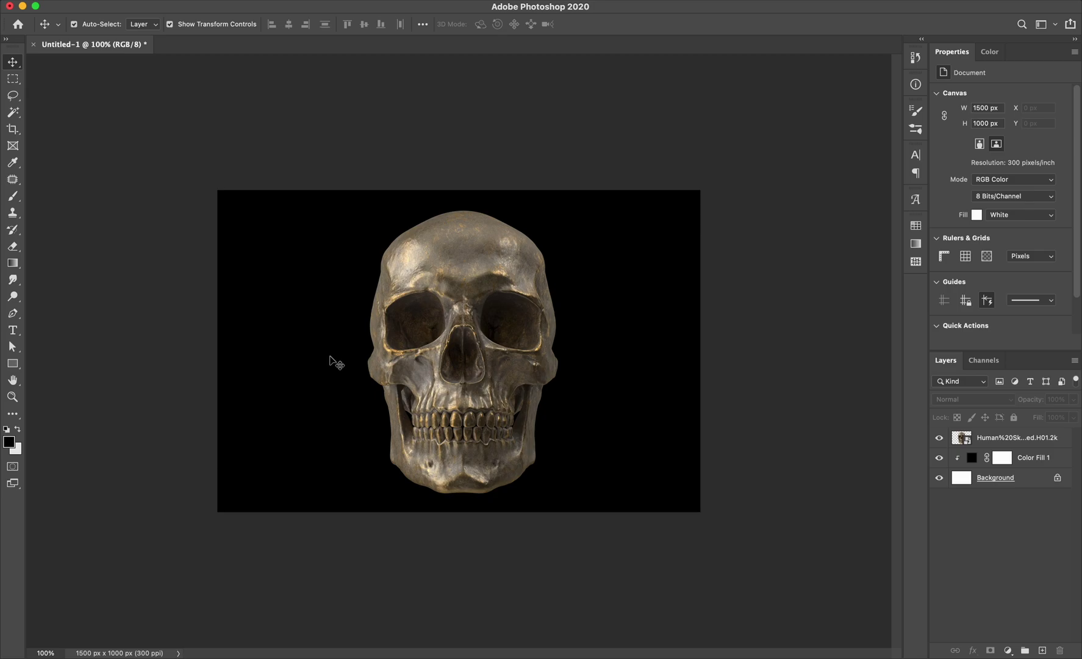
{"action": "scroll", "coordinate": [426, 373], "scroll_direction": "up", "scroll_amount": 4}
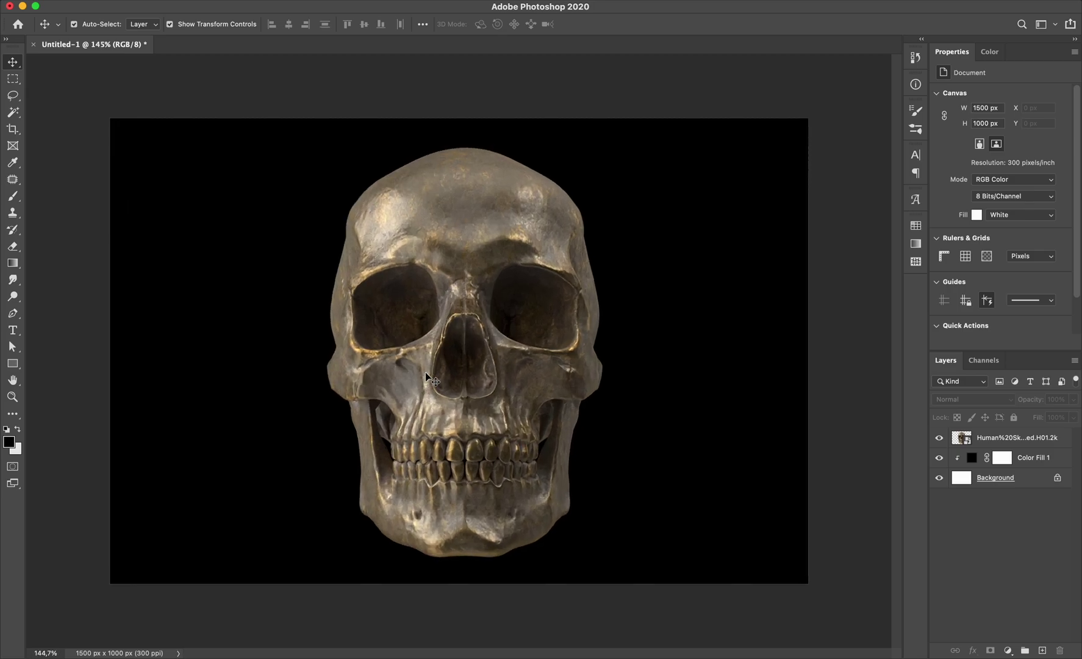
Add a Gradient Map adjustment layer above the skull layer
{"action": "left_click", "coordinate": [998, 438]}
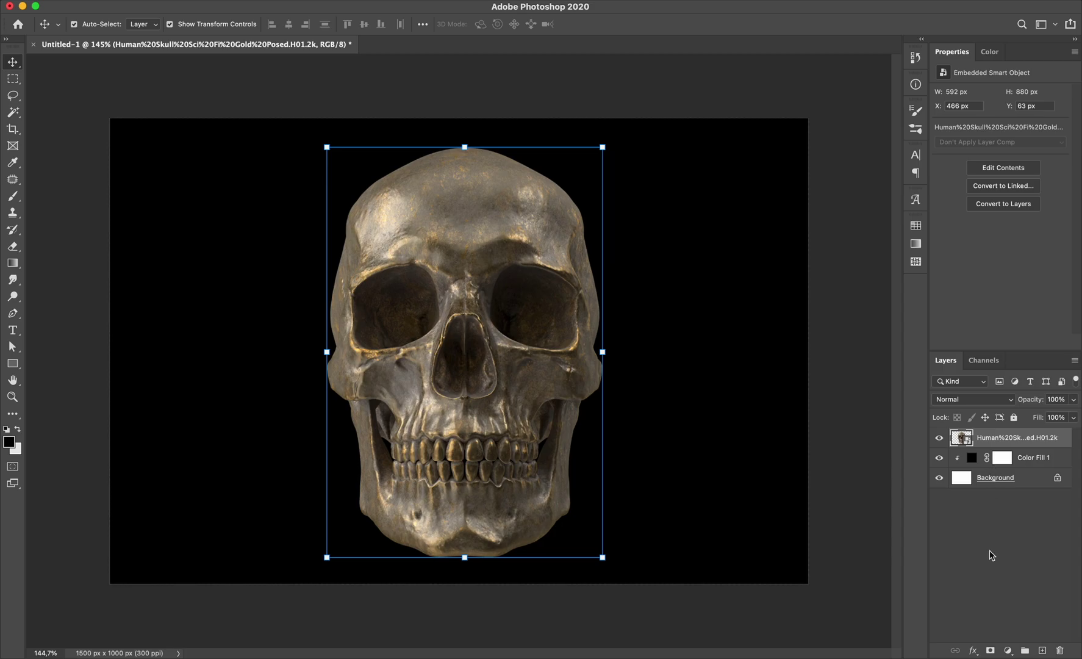
{"action": "left_click", "coordinate": [1007, 649]}
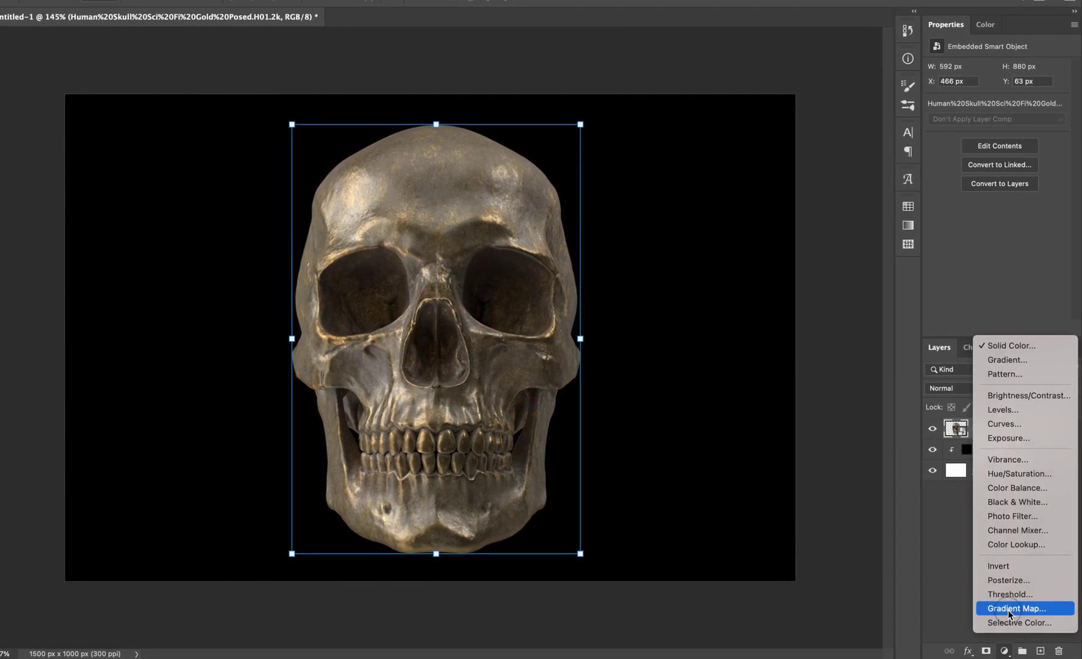
{"action": "left_click", "coordinate": [1008, 609]}
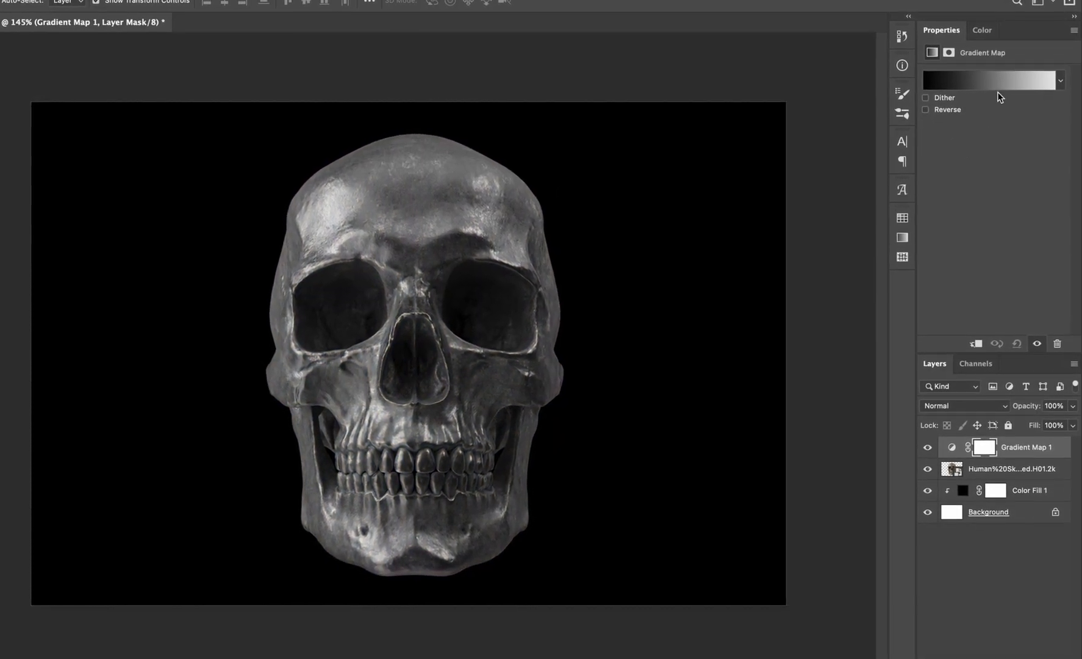
Set the gradient map's light colour stop to gold #b89b4c and shift the colour midpoint to 55%
{"action": "left_click", "coordinate": [1005, 86]}
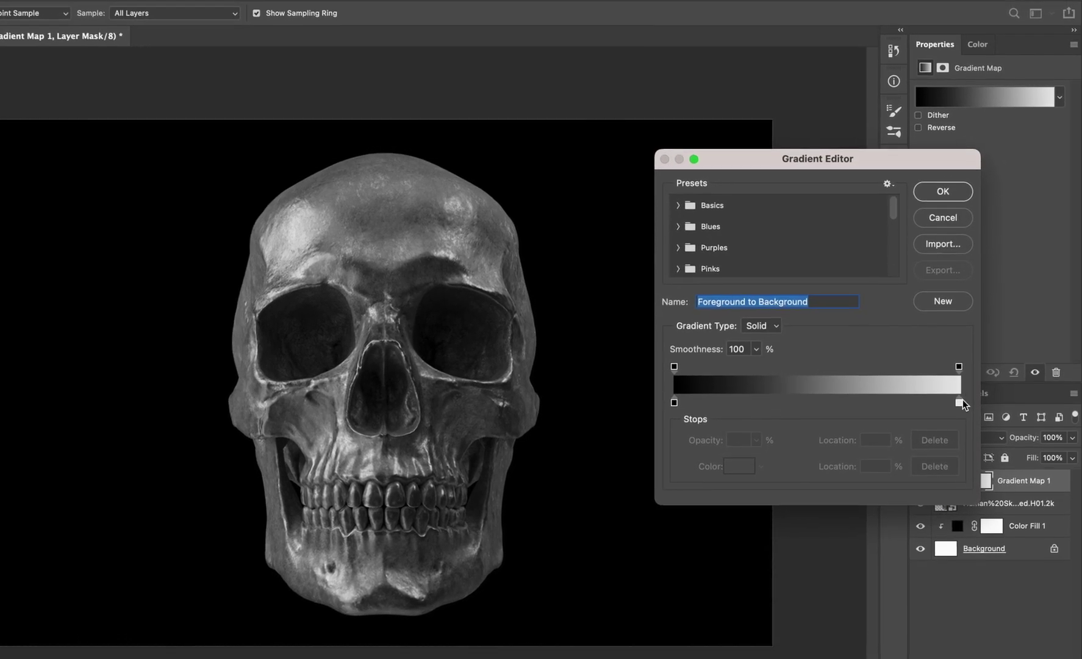
{"action": "left_click", "coordinate": [966, 382]}
{"action": "left_click", "coordinate": [735, 475]}
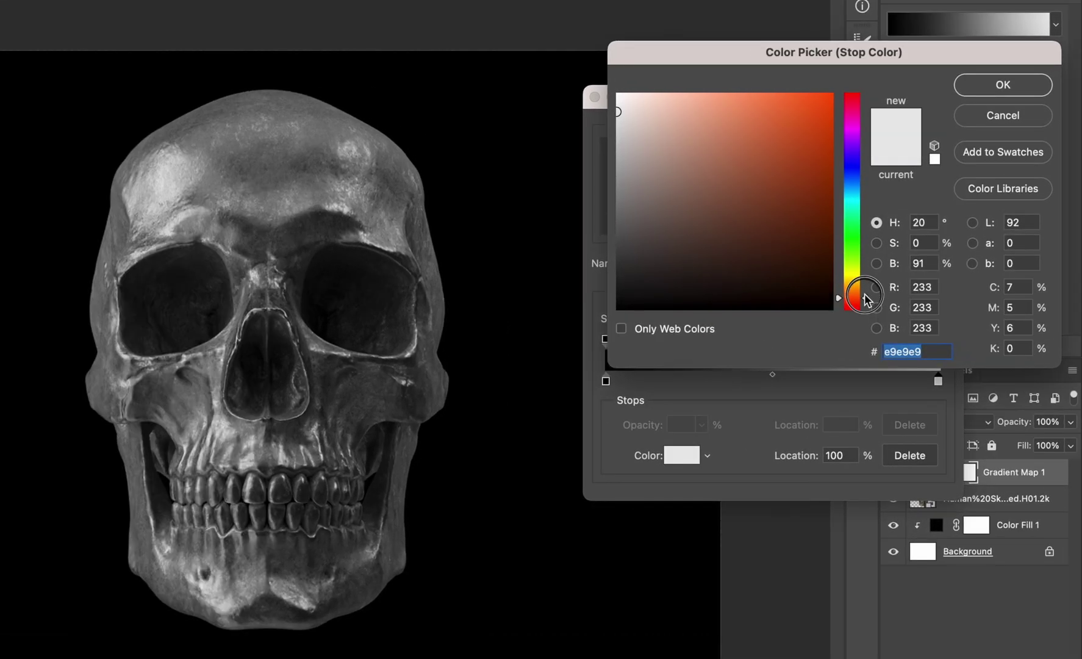
{"action": "left_click", "coordinate": [737, 150]}
{"action": "left_click_drag", "start_coordinate": [865, 297], "coordinate": [865, 283]}
{"action": "left_click_drag", "start_coordinate": [738, 150], "coordinate": [743, 153]}
{"action": "left_click", "coordinate": [862, 287]}
{"action": "left_click_drag", "start_coordinate": [865, 289], "coordinate": [862, 281]}
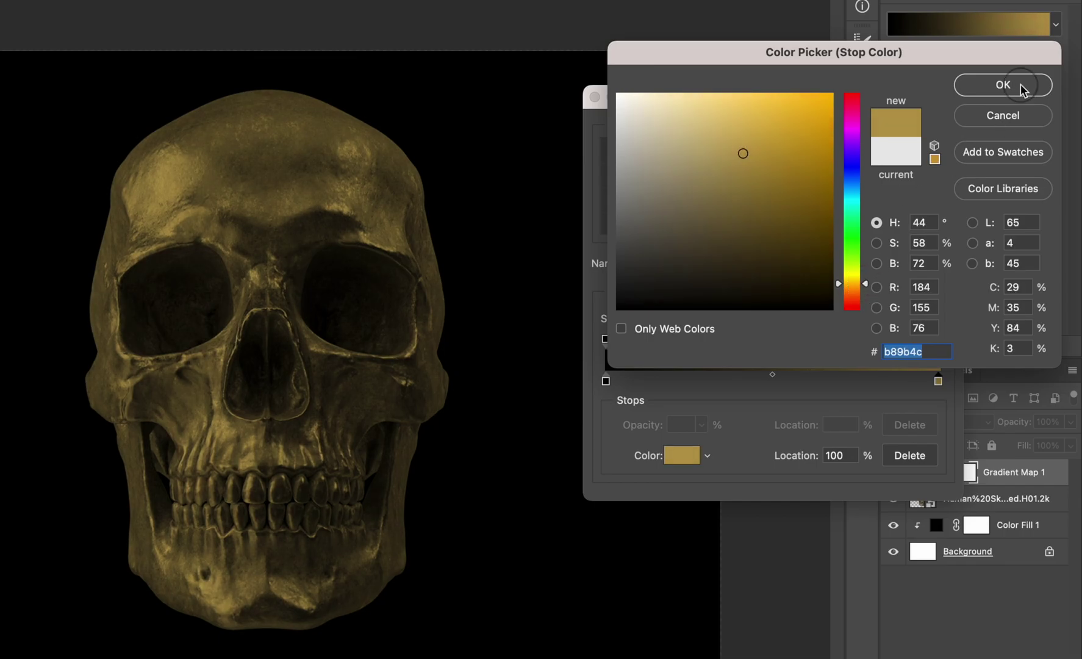
{"action": "left_click", "coordinate": [1034, 86]}
{"action": "left_click_drag", "start_coordinate": [773, 375], "coordinate": [780, 375]}
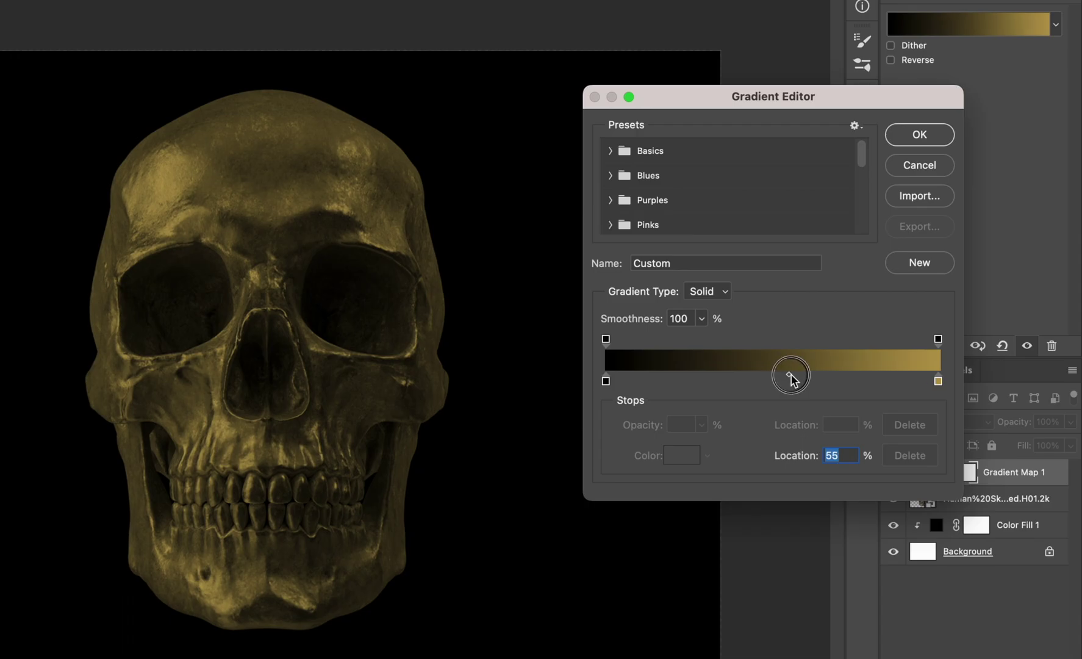
{"action": "left_click", "coordinate": [918, 135]}
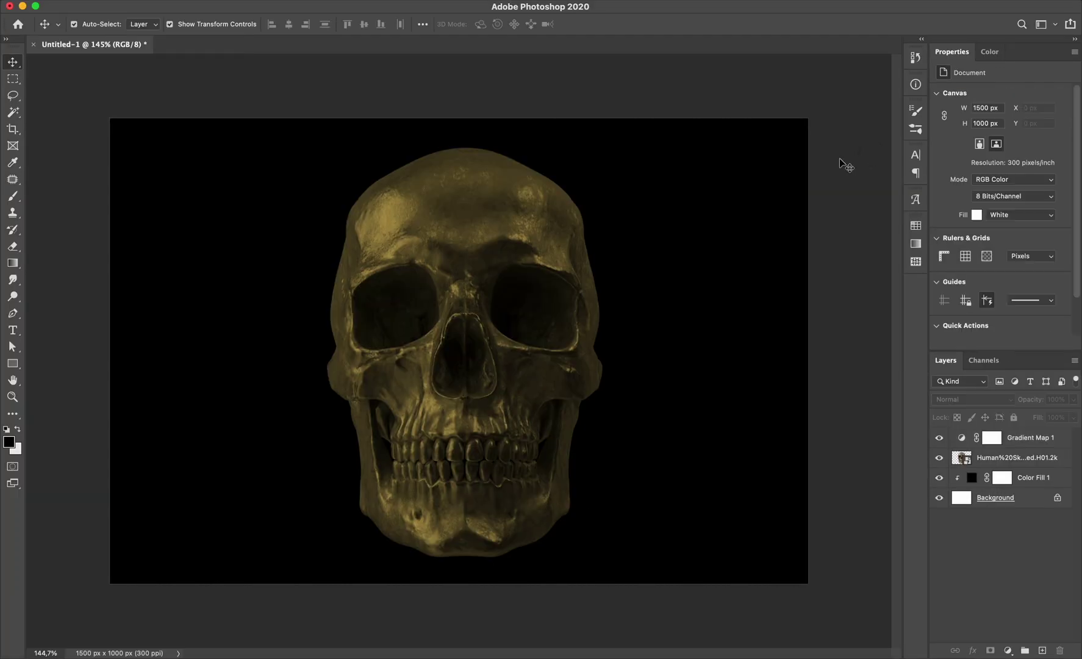
Clip the Gradient Map 1 adjustment to the skull layer with a clipping mask
{"action": "scroll", "coordinate": [455, 284], "scroll_direction": "down", "scroll_amount": 1}
{"action": "scroll", "coordinate": [456, 284], "scroll_direction": "up", "scroll_amount": 1}
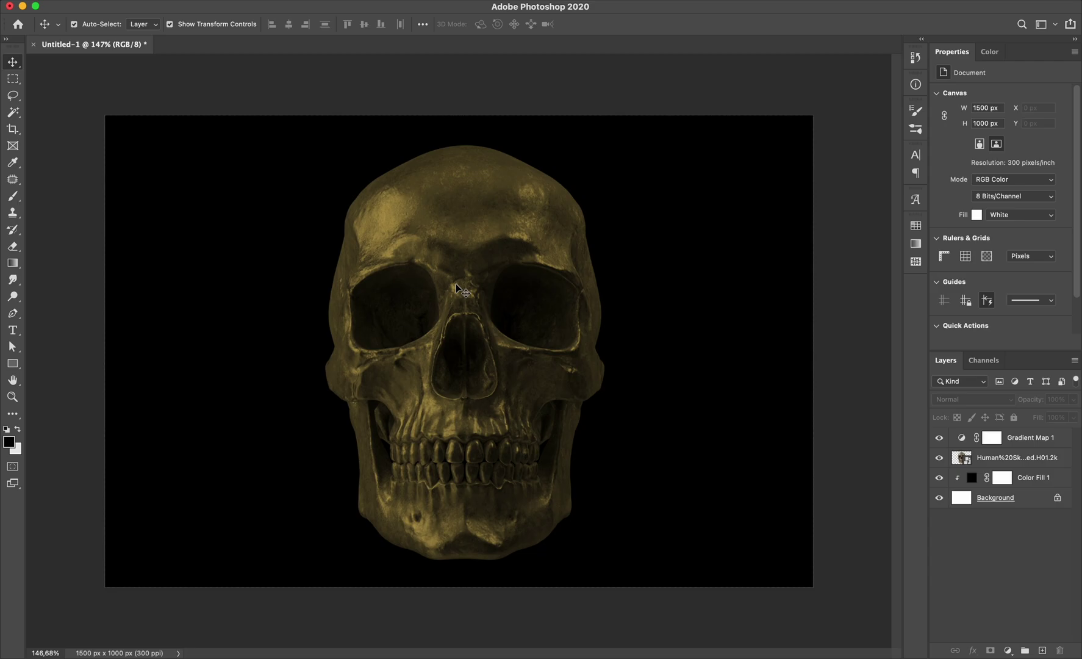
{"action": "left_click", "coordinate": [1036, 438]}
{"action": "right_click", "coordinate": [1036, 440]}
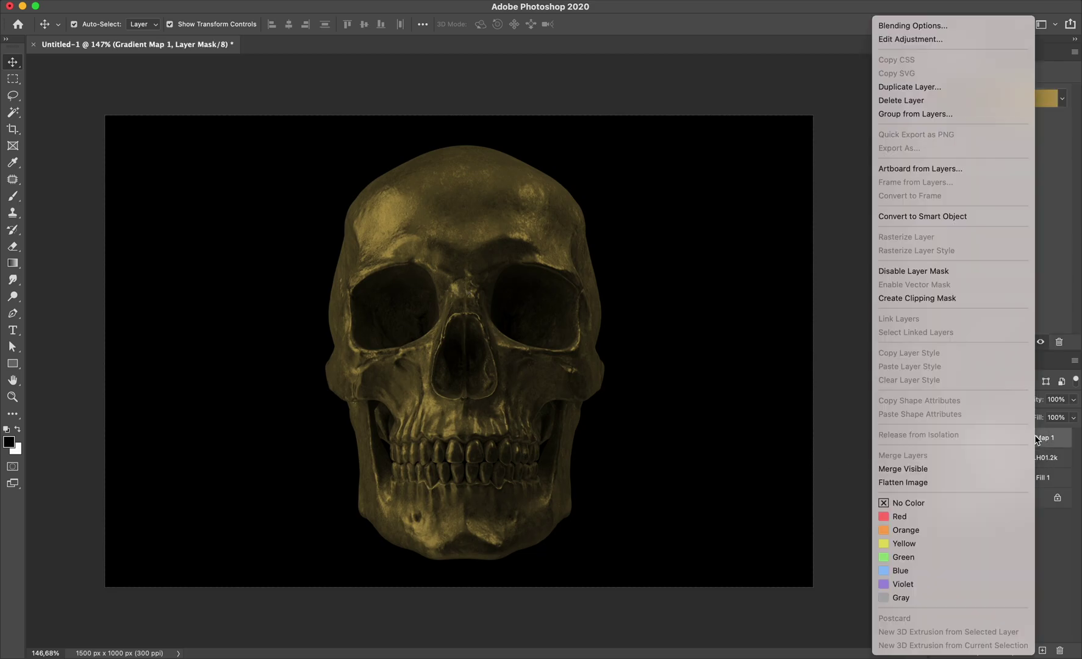
{"action": "left_click", "coordinate": [954, 299]}
{"action": "left_click", "coordinate": [876, 292]}
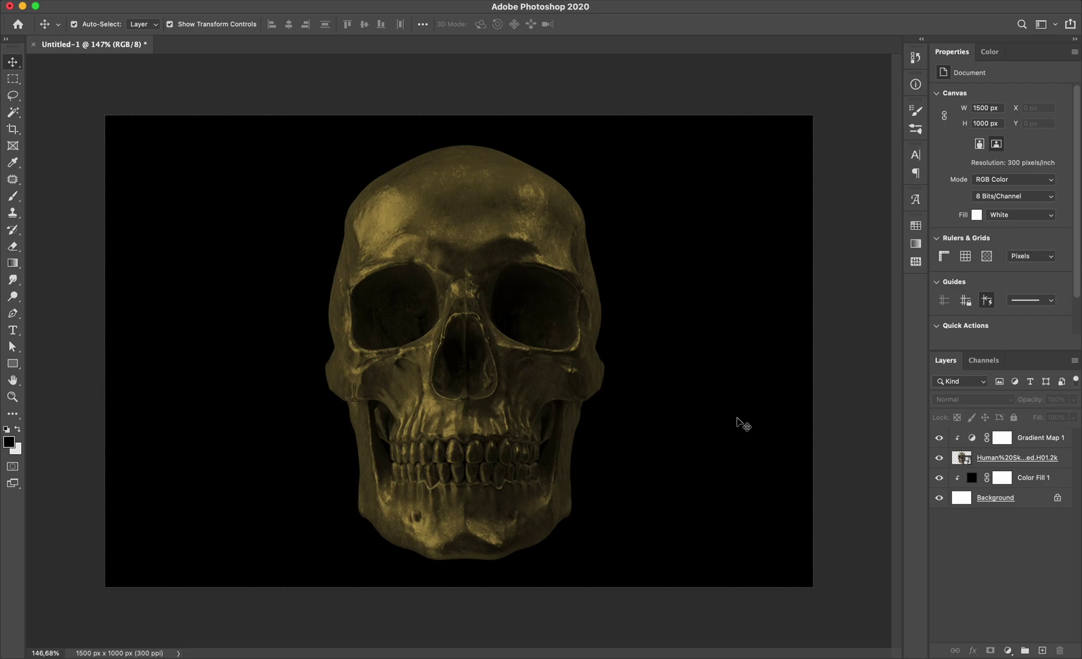
Add a golden-brown Solid Color fill layer above the gradient map
{"action": "left_click", "coordinate": [1007, 650]}
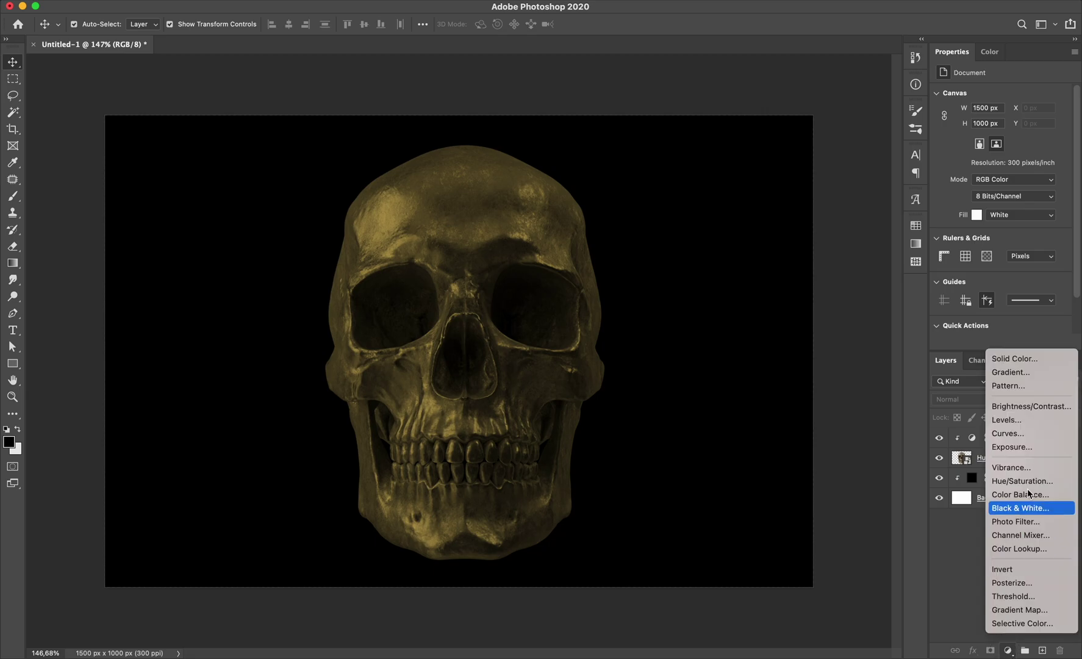
{"action": "left_click", "coordinate": [1026, 358]}
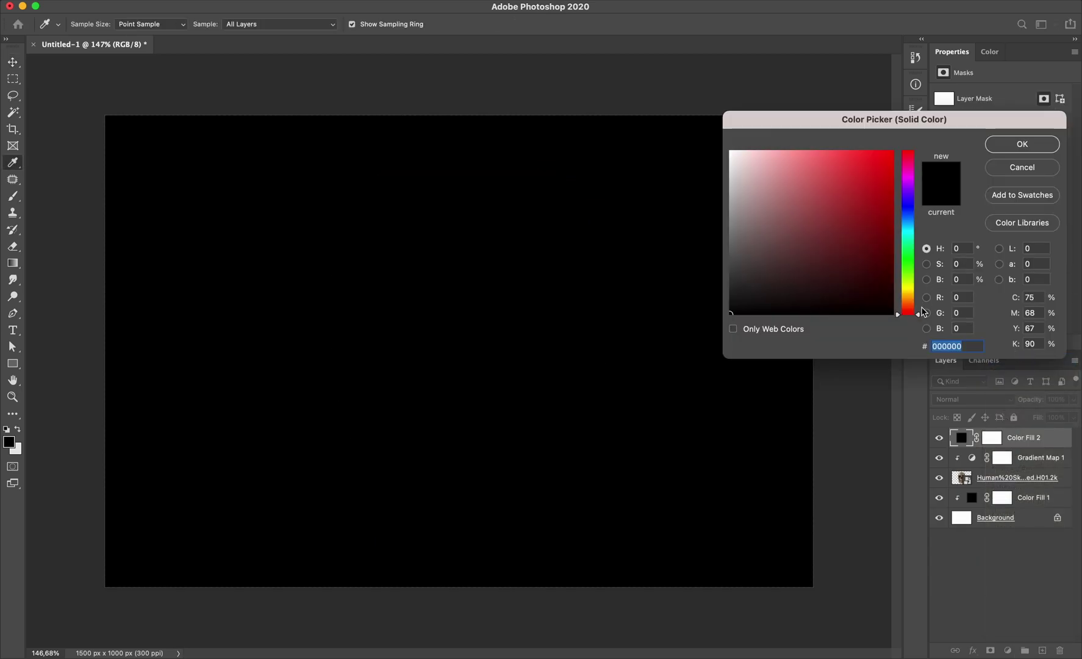
{"action": "left_click_drag", "start_coordinate": [921, 312], "coordinate": [919, 299]}
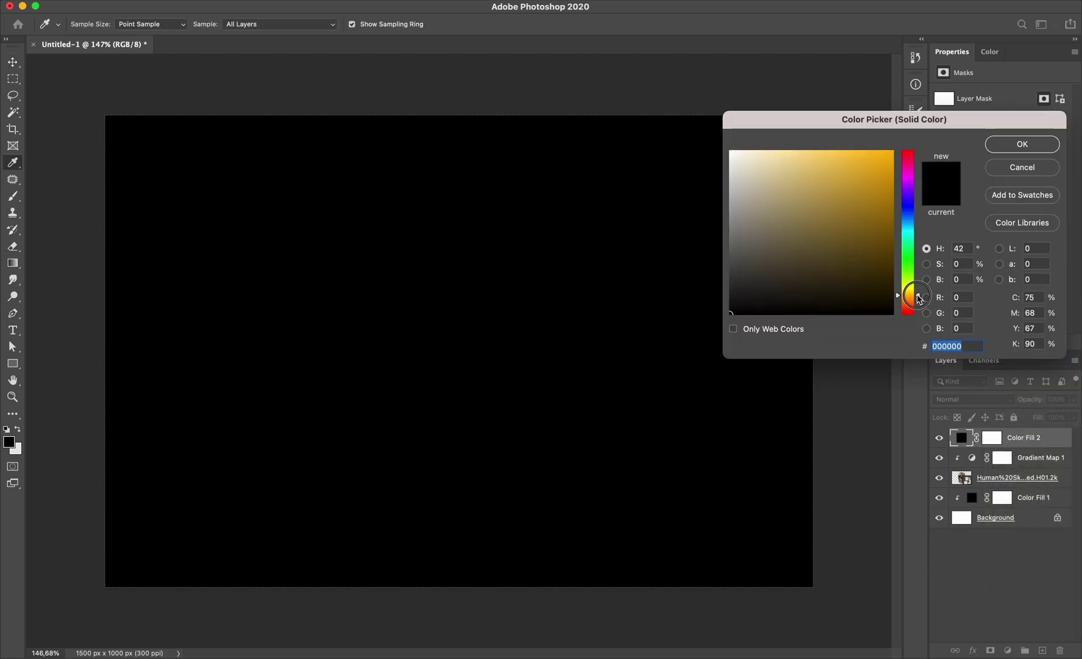
{"action": "left_click_drag", "start_coordinate": [859, 235], "coordinate": [840, 184]}
{"action": "left_click_drag", "start_coordinate": [917, 294], "coordinate": [915, 297]}
{"action": "left_click_drag", "start_coordinate": [840, 186], "coordinate": [834, 192]}
{"action": "key", "text": "Return"}
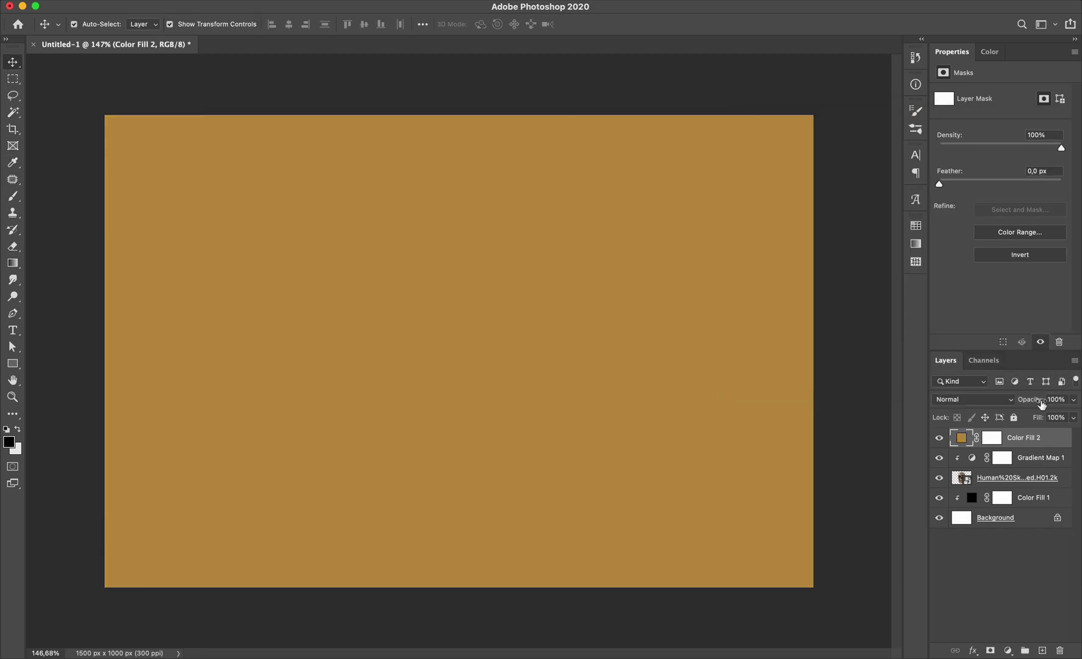
Rename the golden-brown fill layer as hl1
{"action": "double_click", "coordinate": [1031, 438]}
{"action": "type", "text": "hl"}
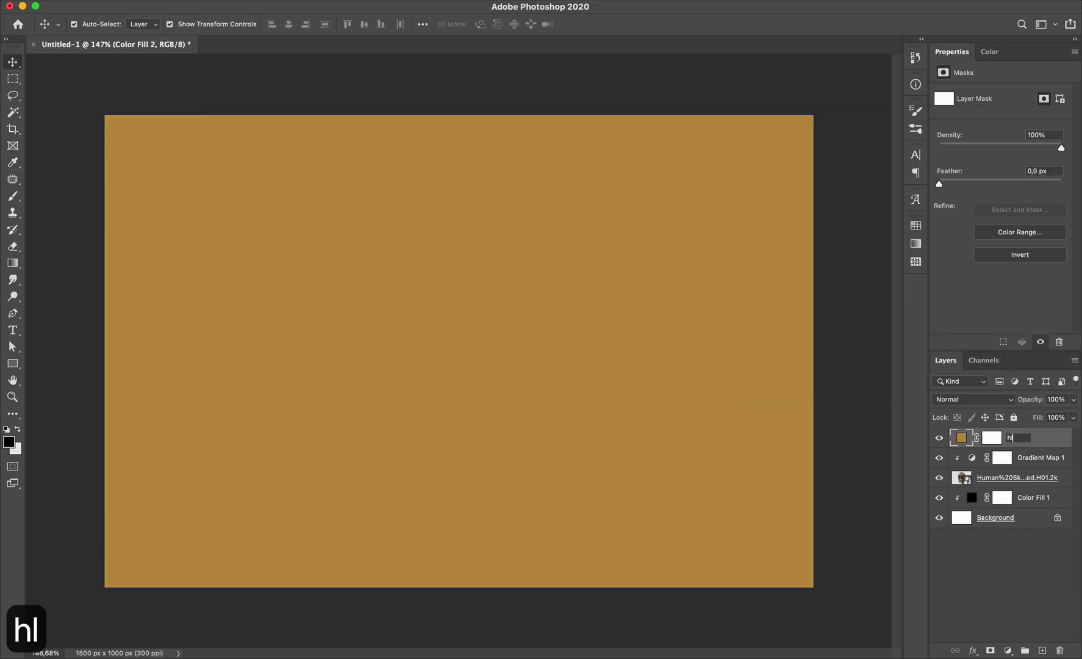
{"action": "type", "text": "1"}
{"action": "key", "text": "Return"}
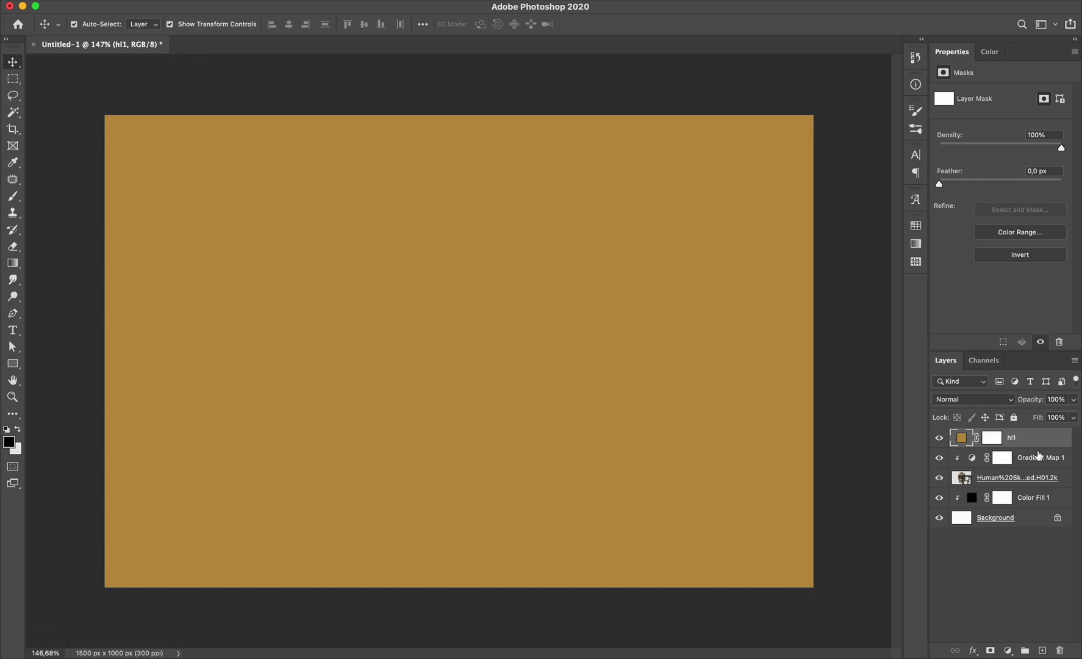
Clip the hl1 layer to the skull and invert its layer mask to black
{"action": "right_click", "coordinate": [1039, 441]}
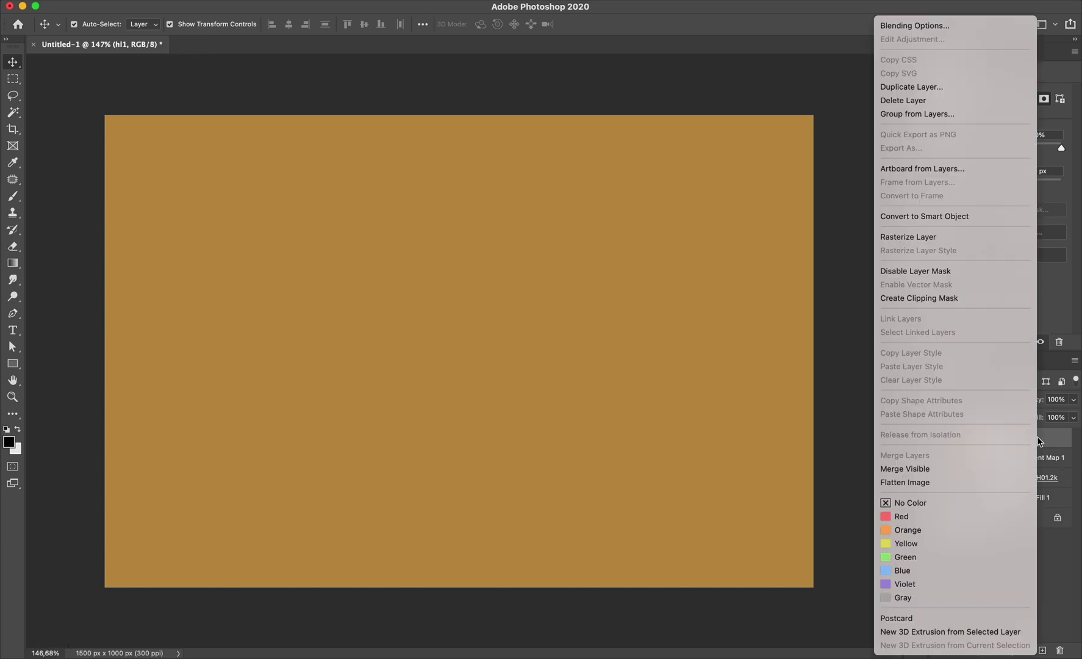
{"action": "left_click", "coordinate": [956, 299]}
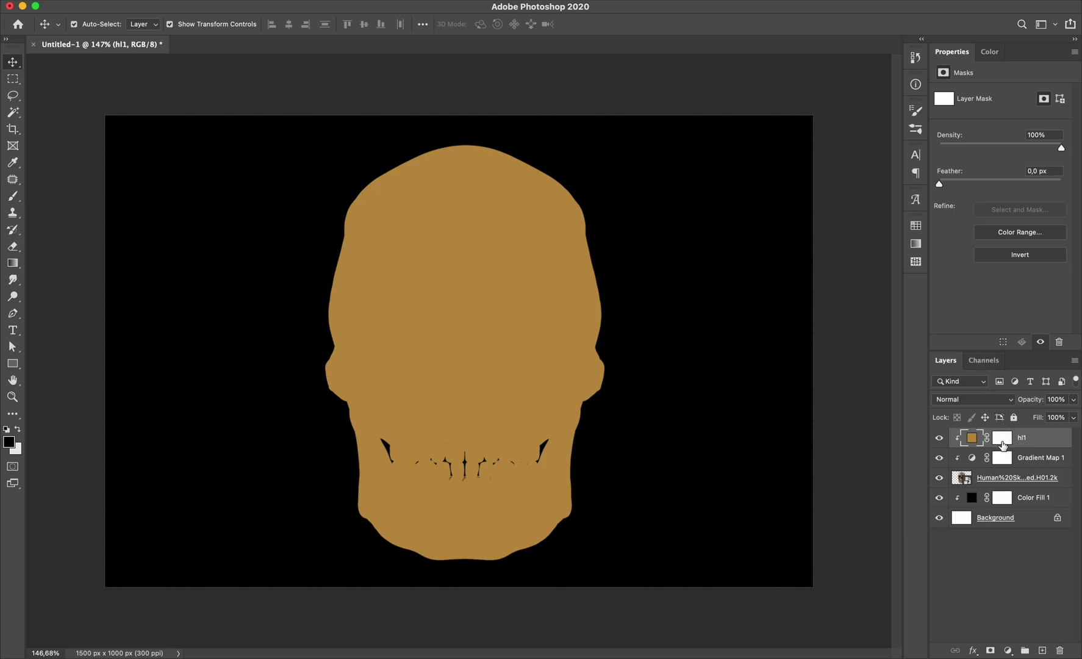
{"action": "left_click", "coordinate": [1002, 438]}
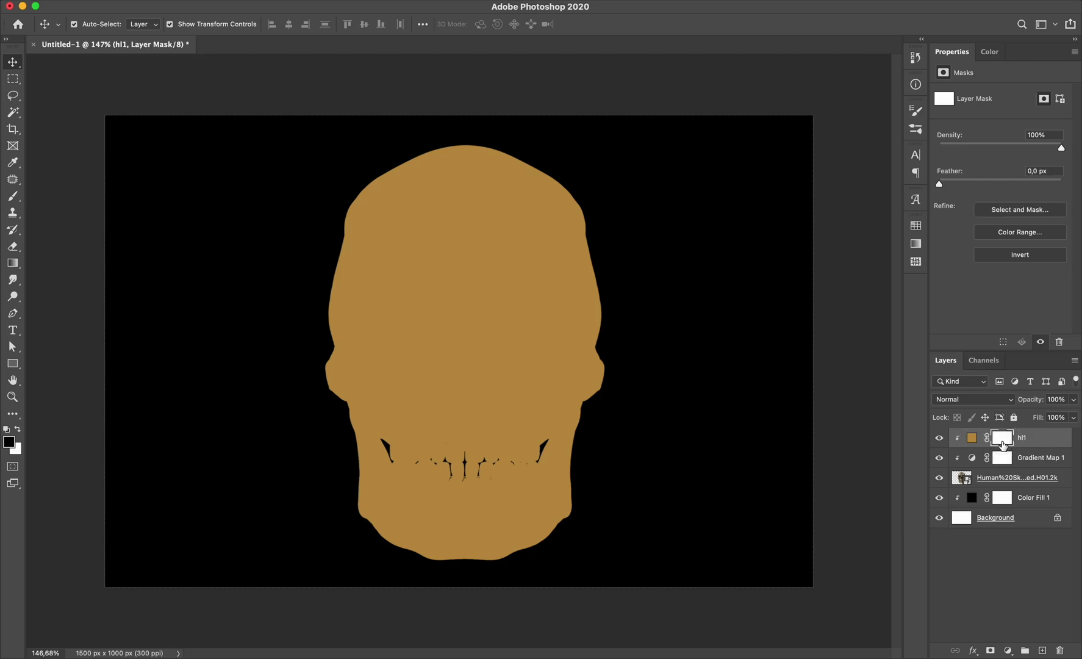
{"action": "key", "text": "super+i"}
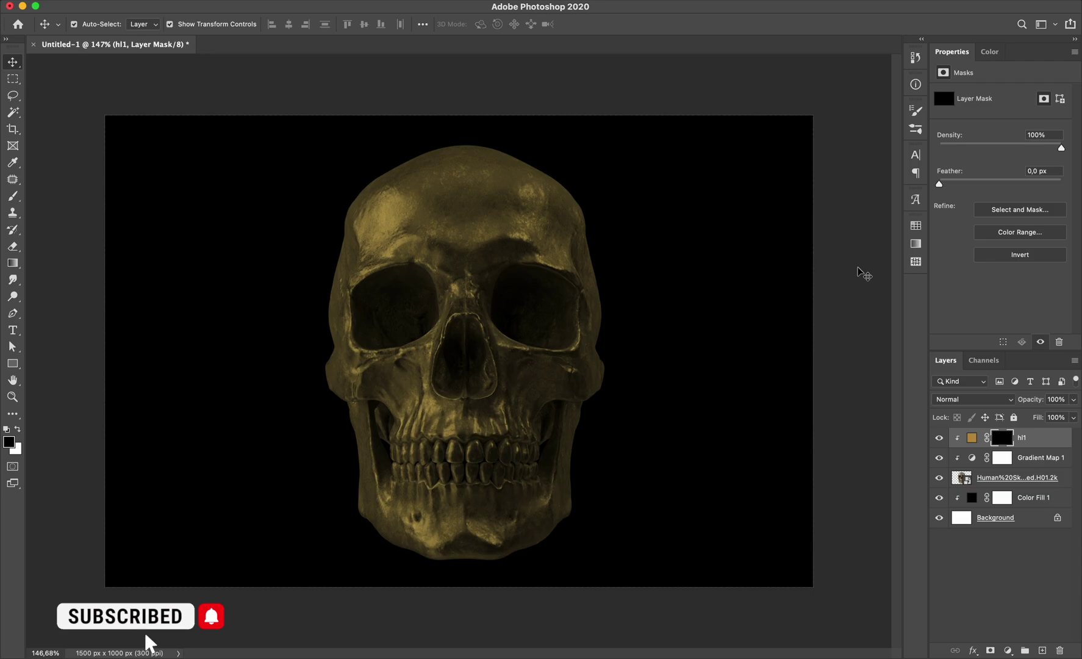
Set up the Eraser tool with a Soft Round brush of 175 px and 21% flow
{"action": "left_click", "coordinate": [14, 246]}
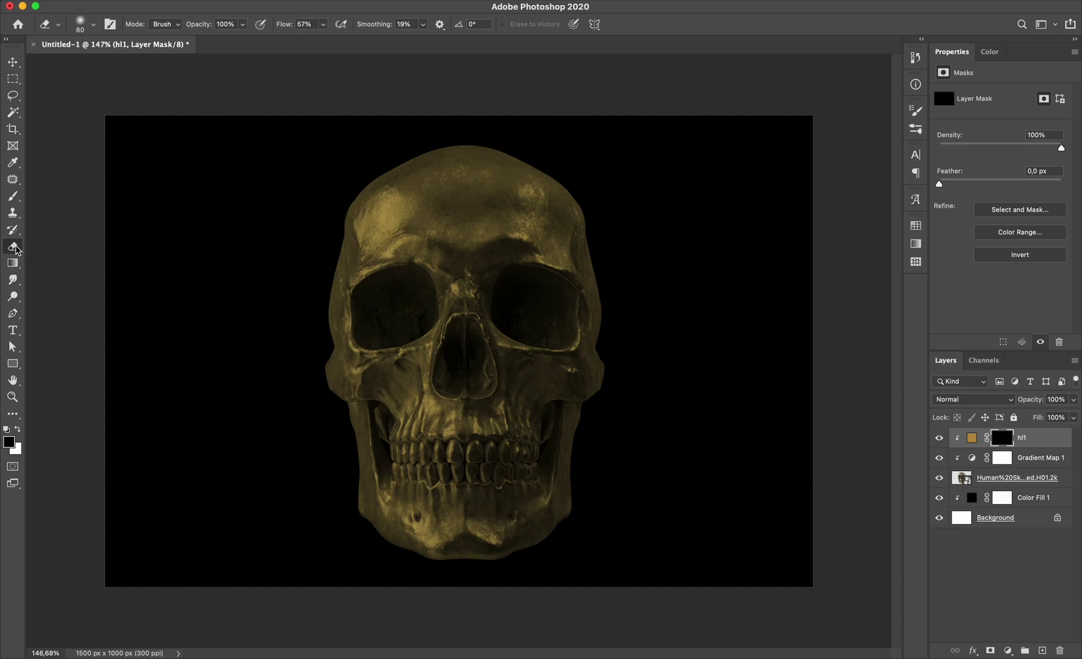
{"action": "left_click", "coordinate": [81, 27]}
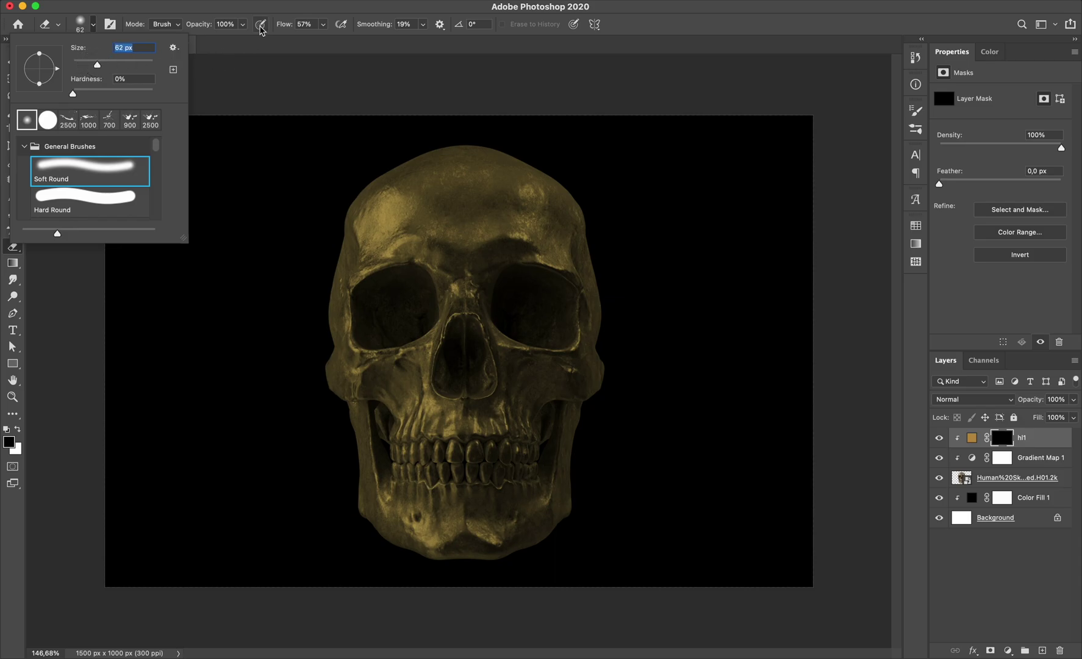
{"action": "left_click_drag", "start_coordinate": [284, 30], "coordinate": [284, 32]}
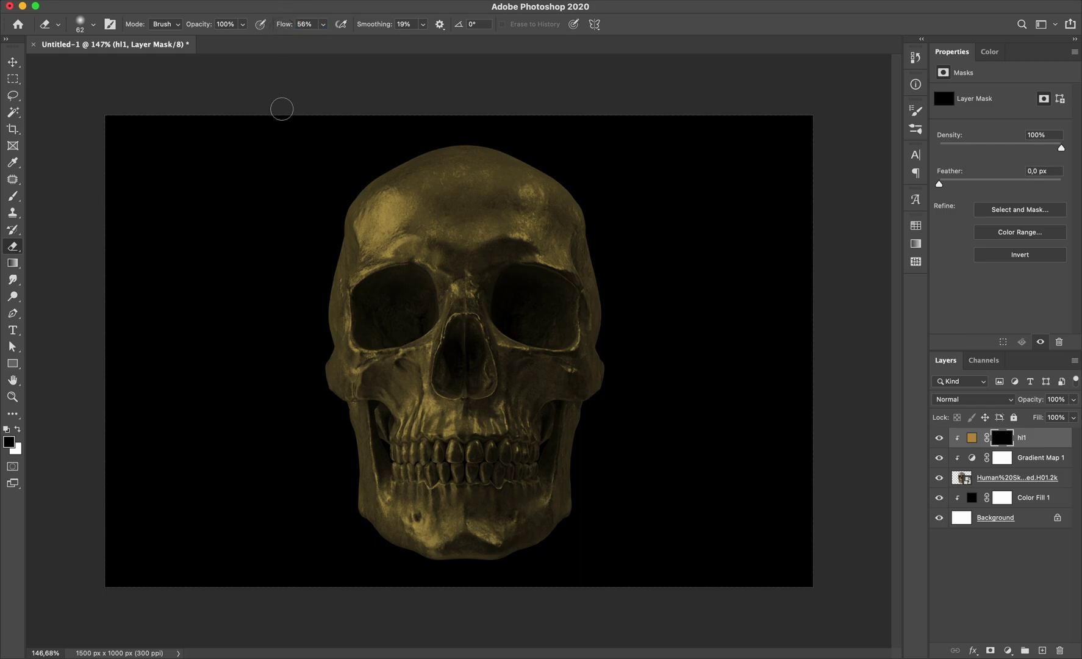
{"action": "left_click_drag", "start_coordinate": [284, 29], "coordinate": [266, 34]}
{"action": "key", "text": "bracketright"}
{"action": "key", "text": "bracketright"}
{"action": "key", "text": "bracketright"}
{"action": "key", "text": "bracketright"}
{"action": "key", "text": "bracketright"}
{"action": "key", "text": "bracketright"}
{"action": "key", "text": "bracketright"}
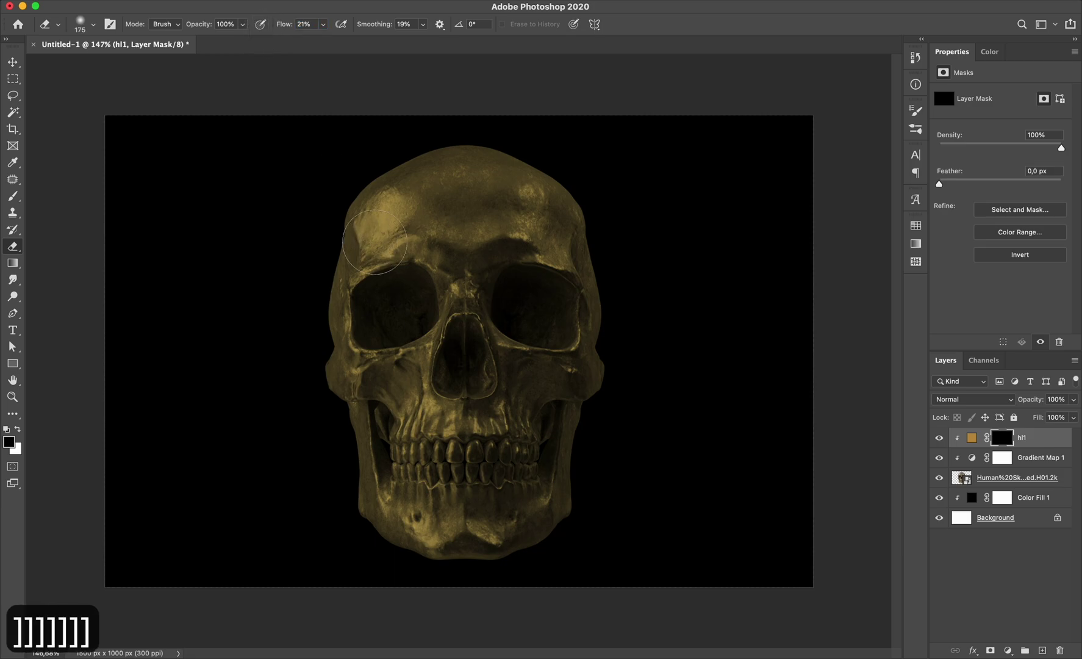
{"action": "key", "text": "super+z"}
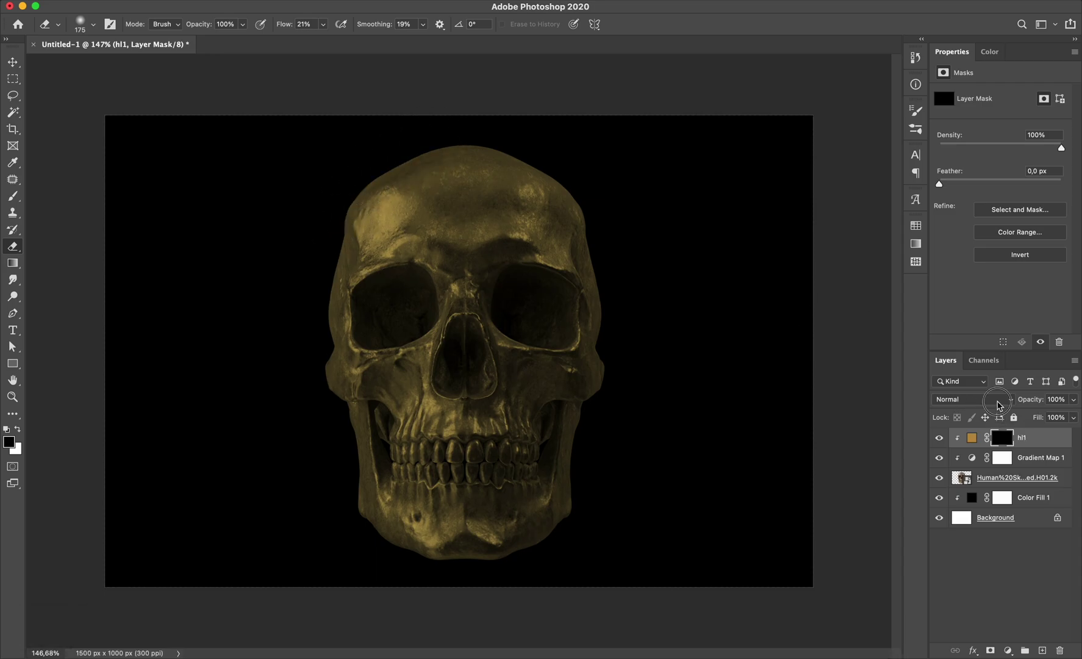
Set the hl1 layer's blend mode to Soft Light
{"action": "left_click", "coordinate": [998, 401]}
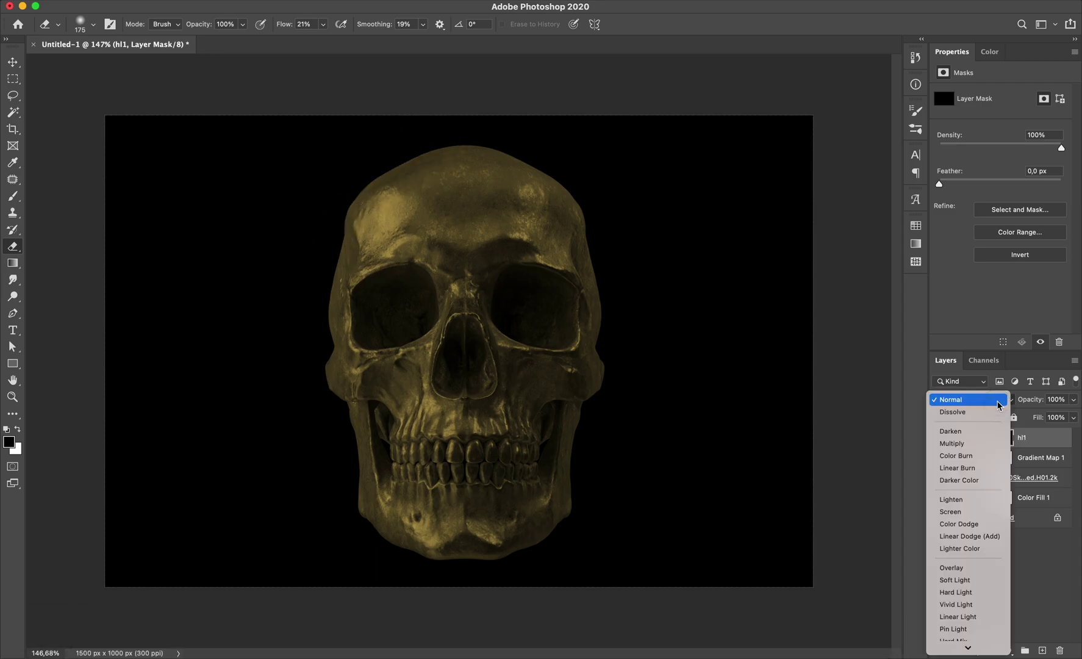
{"action": "left_click", "coordinate": [965, 580]}
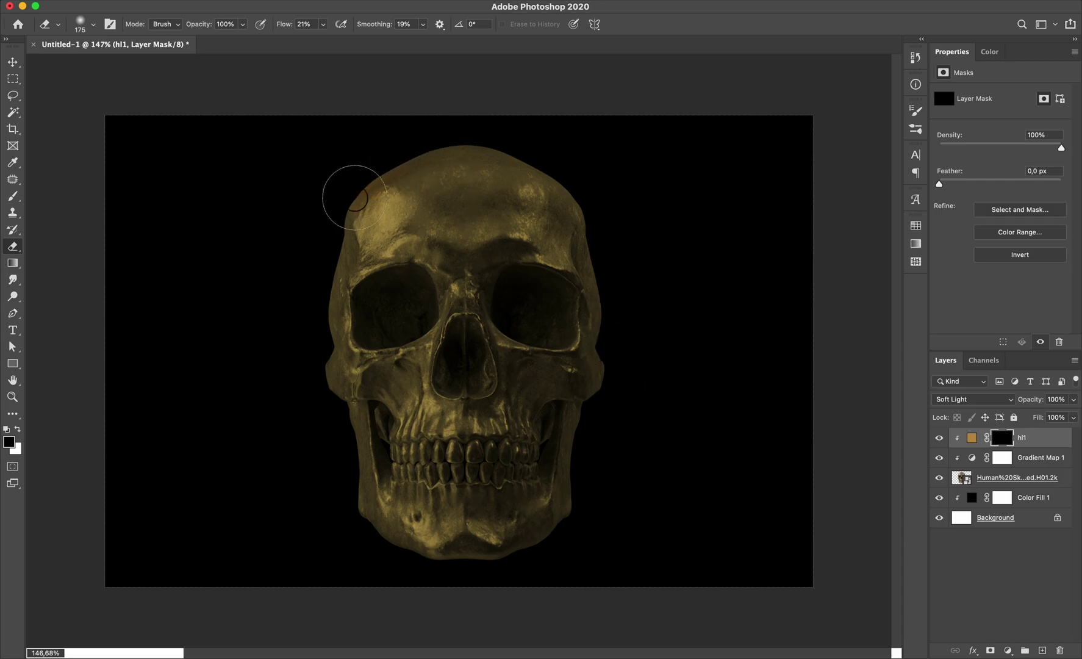
Reveal the hl1 layer along the skull's left edge from temple to chin, using the 175 px and 100 px eraser on its mask
{"action": "mouse_move", "coordinate": [355, 197]}
{"action": "left_mouse_down"}
{"action": "mouse_move", "coordinate": [330, 231]}
{"action": "mouse_move", "coordinate": [328, 301]}
{"action": "mouse_move", "coordinate": [361, 199]}
{"action": "mouse_move", "coordinate": [406, 169]}
{"action": "mouse_move", "coordinate": [334, 255]}
{"action": "mouse_move", "coordinate": [318, 381]}
{"action": "mouse_move", "coordinate": [342, 412]}
{"action": "mouse_move", "coordinate": [355, 484]}
{"action": "left_mouse_up"}
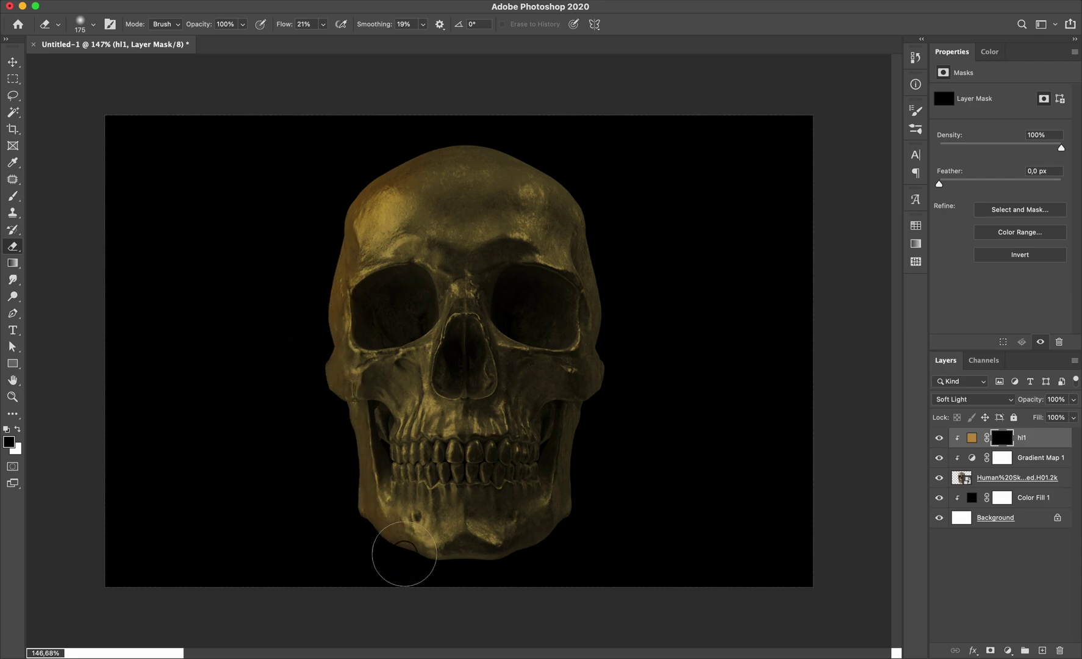
{"action": "key", "text": "bracketleft"}
{"action": "key", "text": "bracketleft"}
{"action": "key", "text": "bracketleft"}
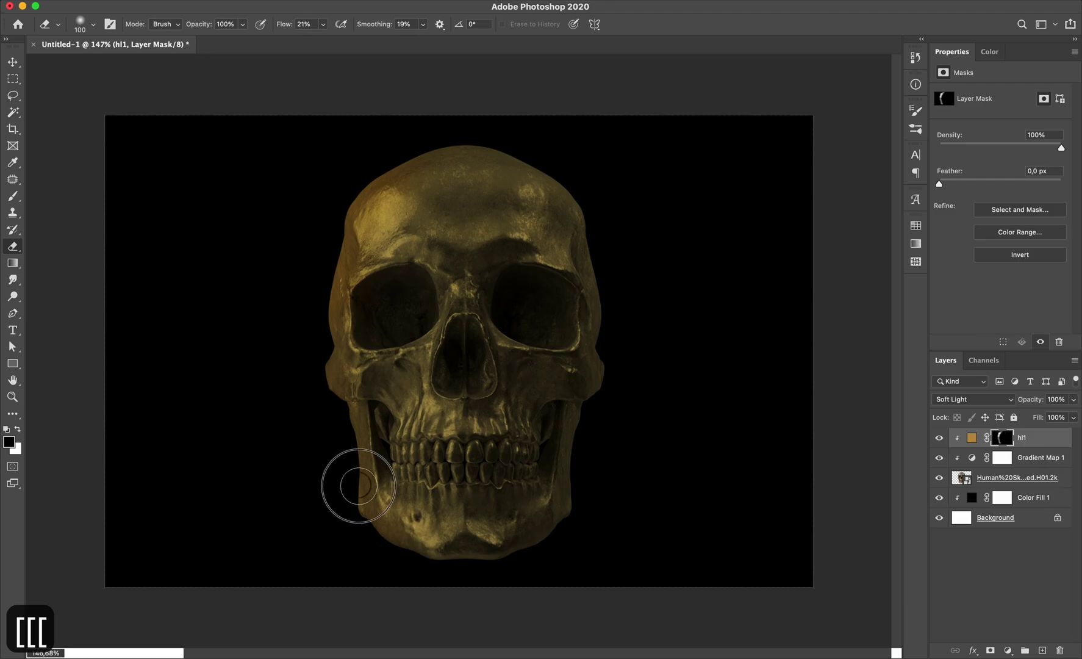
{"action": "mouse_move", "coordinate": [358, 486]}
{"action": "left_mouse_down"}
{"action": "mouse_move", "coordinate": [422, 554]}
{"action": "mouse_move", "coordinate": [381, 484]}
{"action": "mouse_move", "coordinate": [385, 382]}
{"action": "left_mouse_up"}
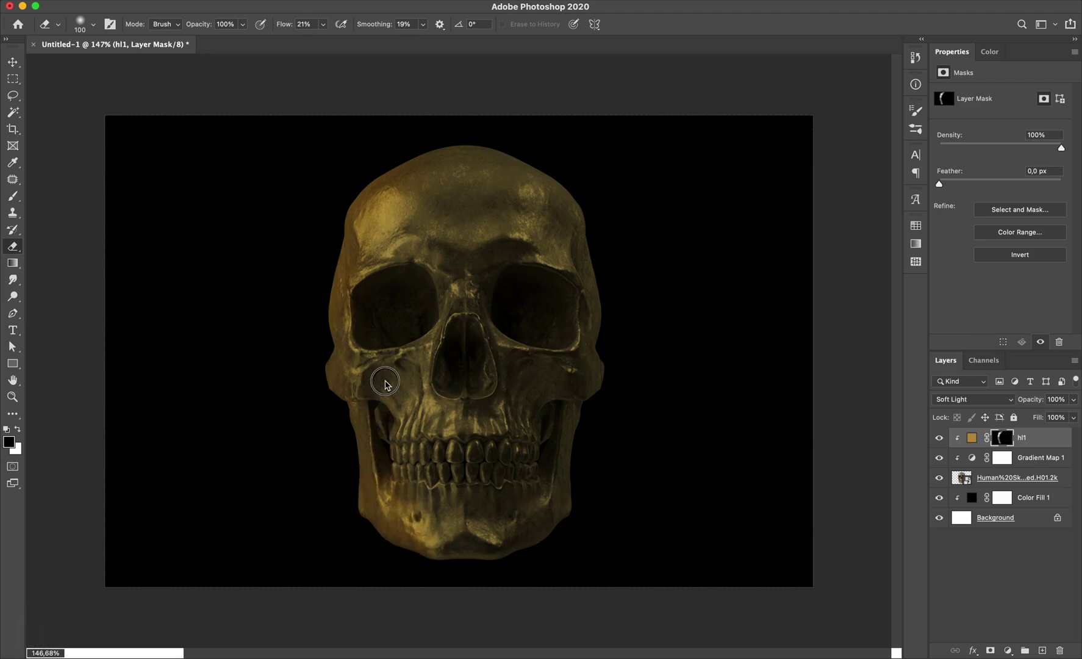
Set the eraser to 250 px and 28% flow, and reveal hl1 over the left half of the face from forehead to chin
{"action": "key", "text": "bracketright"}
{"action": "key", "text": "bracketright"}
{"action": "key", "text": "bracketright"}
{"action": "key", "text": "bracketright"}
{"action": "key", "text": "bracketright"}
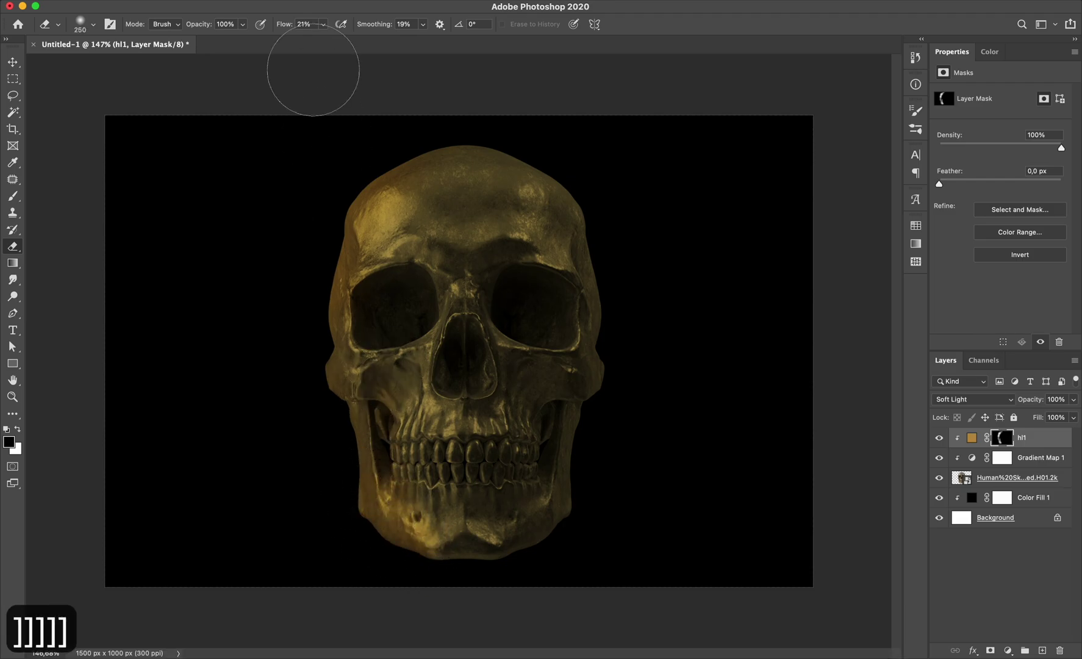
{"action": "left_click_drag", "start_coordinate": [280, 29], "coordinate": [285, 28]}
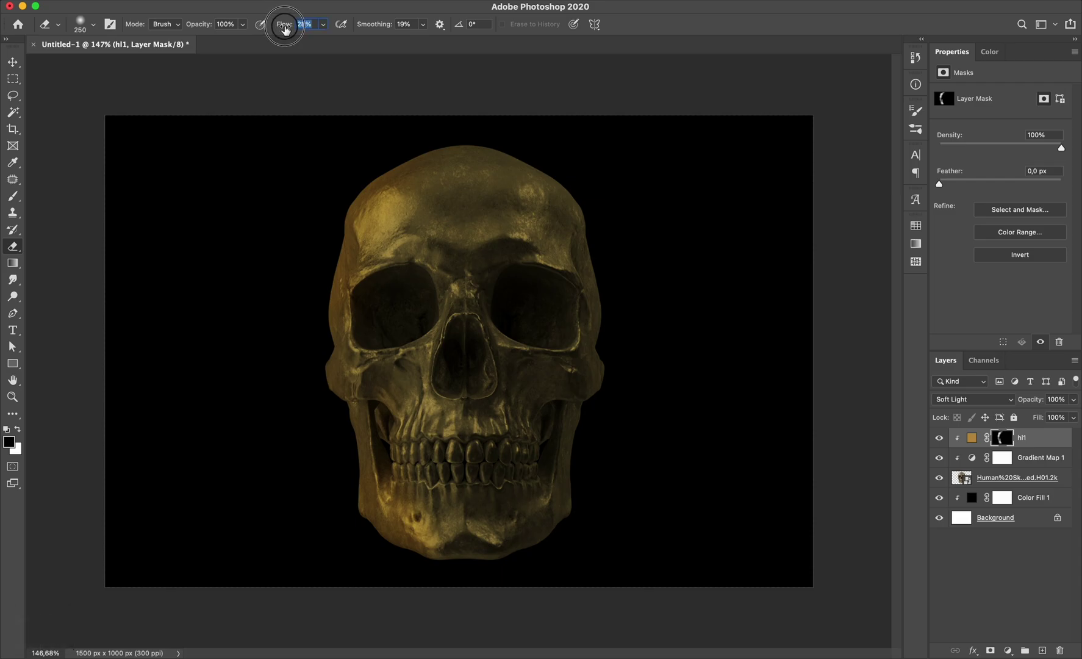
{"action": "mouse_move", "coordinate": [379, 208]}
{"action": "left_mouse_down"}
{"action": "mouse_move", "coordinate": [436, 279]}
{"action": "mouse_move", "coordinate": [426, 359]}
{"action": "mouse_move", "coordinate": [391, 371]}
{"action": "mouse_move", "coordinate": [412, 483]}
{"action": "mouse_move", "coordinate": [439, 529]}
{"action": "left_mouse_up"}
Extend the hl1 highlight toward the top of the forehead with a 200 px eraser
{"action": "key", "text": "bracketleft"}
{"action": "key", "text": "bracketleft"}
{"action": "key", "text": "bracketleft"}
{"action": "key", "text": "bracketleft"}
{"action": "key", "text": "bracketright"}
{"action": "key", "text": "bracketright"}
{"action": "key", "text": "bracketright"}
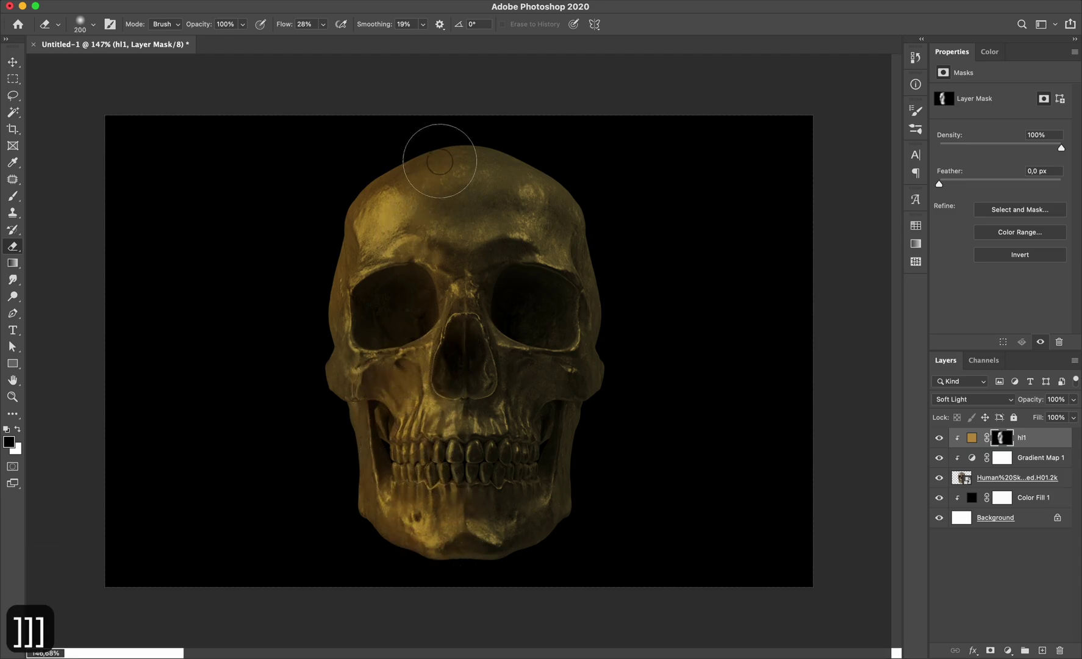
Raise the eraser flow to 64% and reveal hl1 around the outer left cheekbone with a 30 px brush
{"action": "key", "text": "bracketleft"}
{"action": "key", "text": "bracketleft"}
{"action": "key", "text": "bracketleft"}
{"action": "key", "text": "bracketleft"}
{"action": "key", "text": "bracketleft"}
{"action": "key", "text": "bracketleft"}
{"action": "key", "text": "bracketleft"}
{"action": "key", "text": "bracketleft"}
{"action": "key", "text": "bracketleft"}
{"action": "key", "text": "bracketleft"}
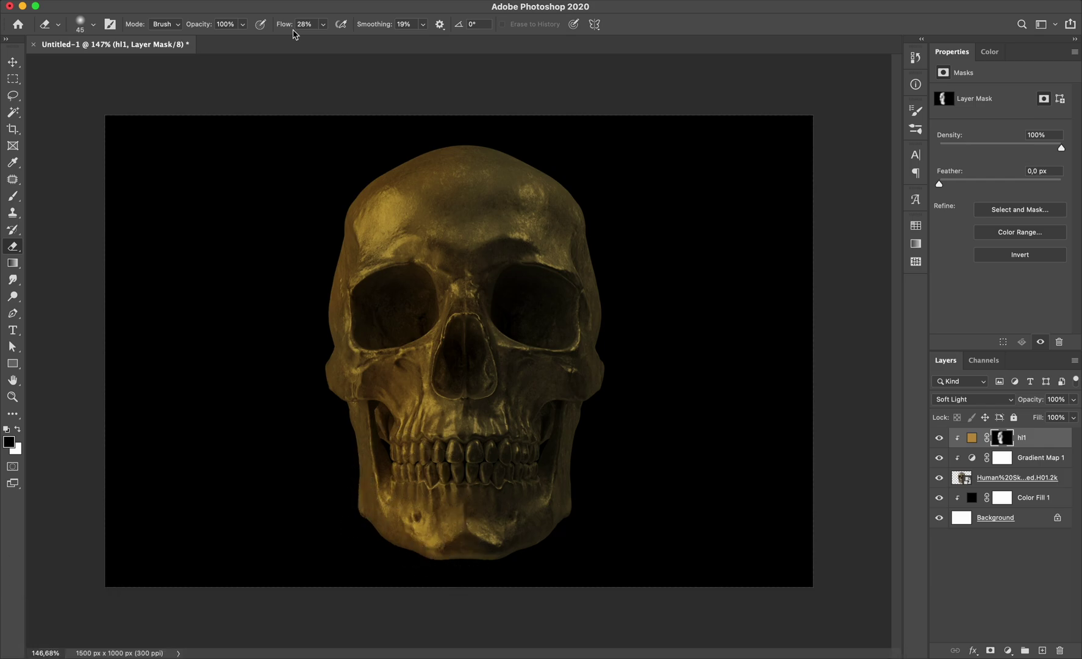
{"action": "left_click_drag", "start_coordinate": [292, 25], "coordinate": [315, 26]}
{"action": "scroll", "coordinate": [332, 266], "scroll_direction": "up", "scroll_amount": 5}
{"action": "key", "text": "bracketleft"}
{"action": "key", "text": "bracketleft"}
{"action": "key", "text": "bracketleft"}
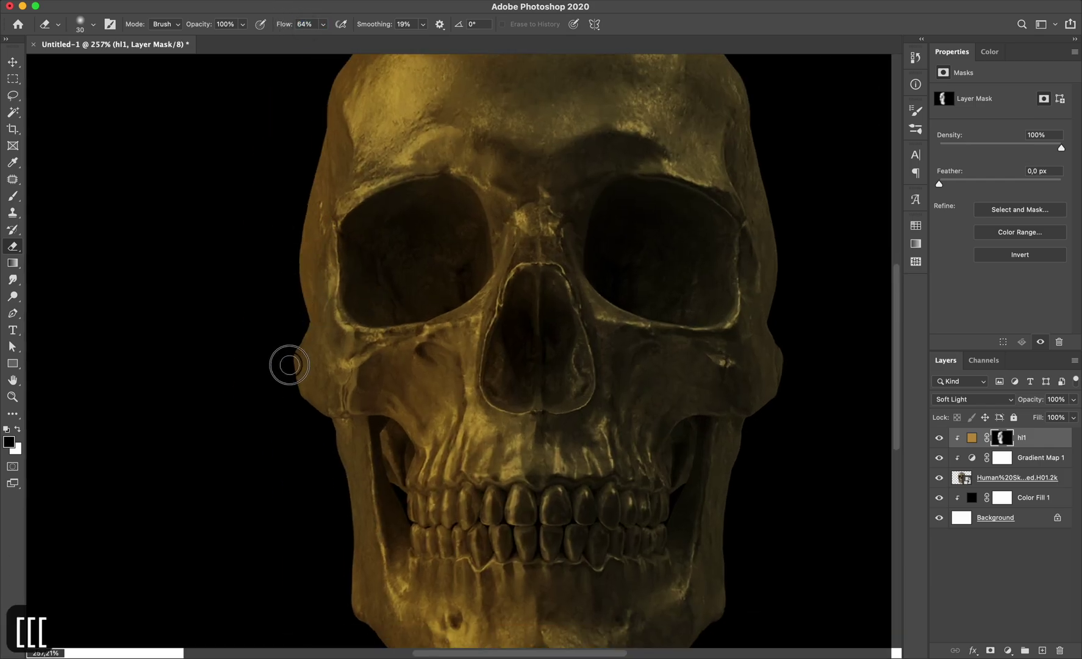
Reveal hl1 on the upper jaw above the teeth with a 50 px eraser
{"action": "scroll", "coordinate": [312, 410], "scroll_direction": "down", "scroll_amount": 3}
{"action": "key", "text": "bracketright"}
{"action": "key", "text": "bracketright"}
{"action": "key", "text": "bracketright"}
{"action": "key", "text": "bracketright"}
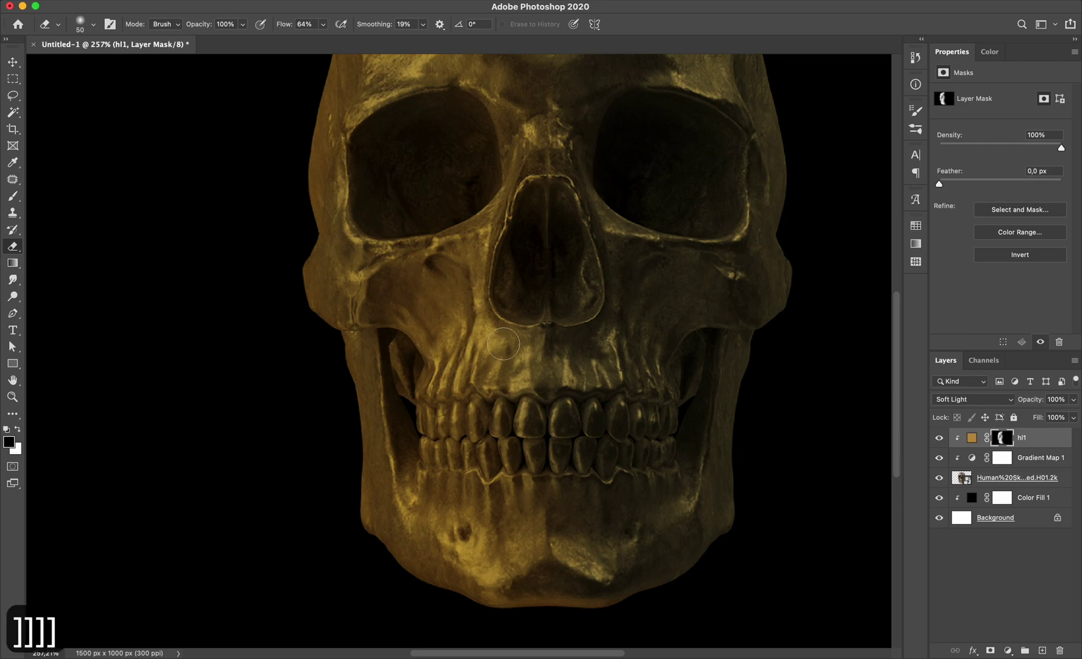
Lighten the hl1 fill color to #d3a555 and return to erasing on its layer mask
{"action": "double_click", "coordinate": [972, 438]}
{"action": "left_click_drag", "start_coordinate": [835, 196], "coordinate": [826, 178]}
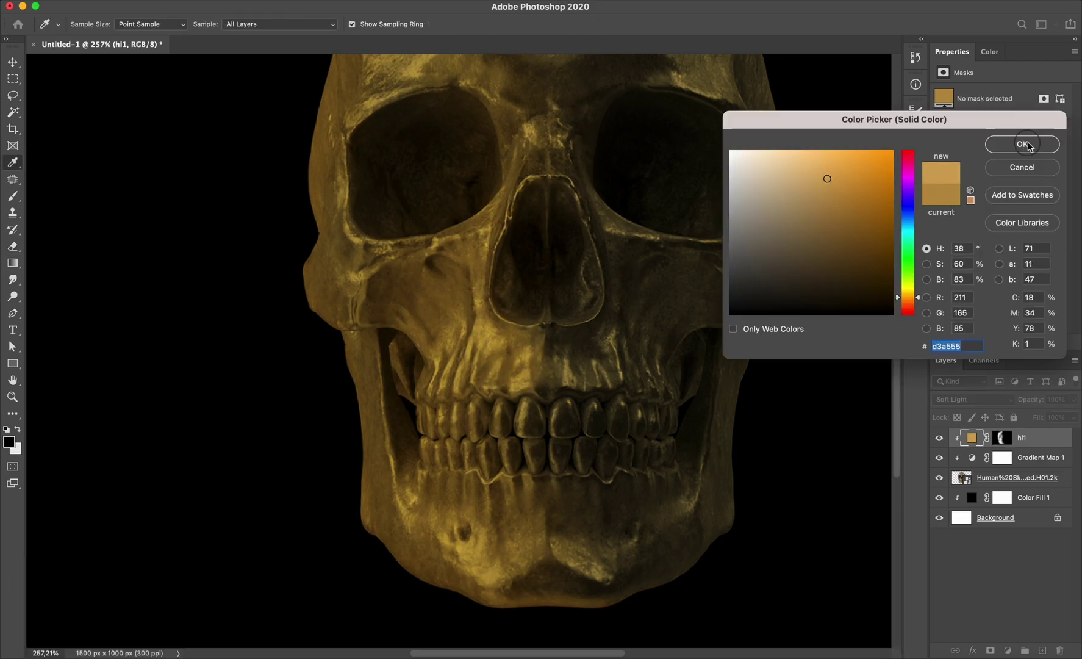
{"action": "left_click", "coordinate": [1027, 147]}
{"action": "key", "text": "ctrl+0"}
{"action": "left_click", "coordinate": [1003, 438]}
{"action": "key", "text": "e"}
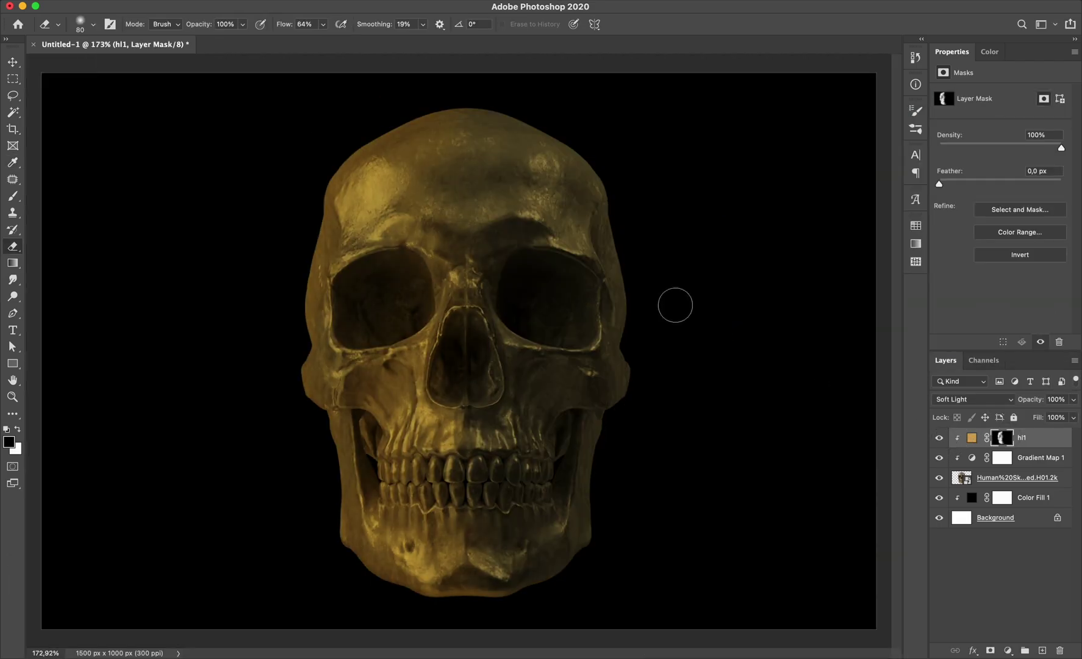
Swap the foreground to white and hide hl1 inside the left eye socket with a 125 px eraser
{"action": "scroll", "coordinate": [675, 305], "scroll_direction": "up", "scroll_amount": 5}
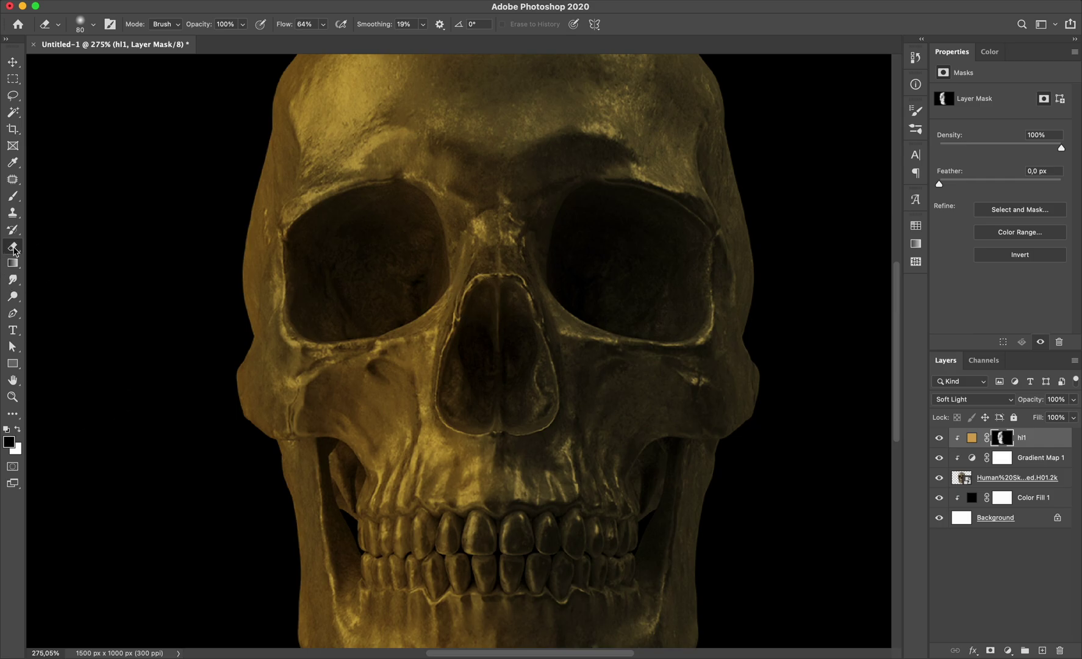
{"action": "left_click", "coordinate": [17, 429]}
{"action": "key", "text": "x"}
{"action": "key", "text": "x"}
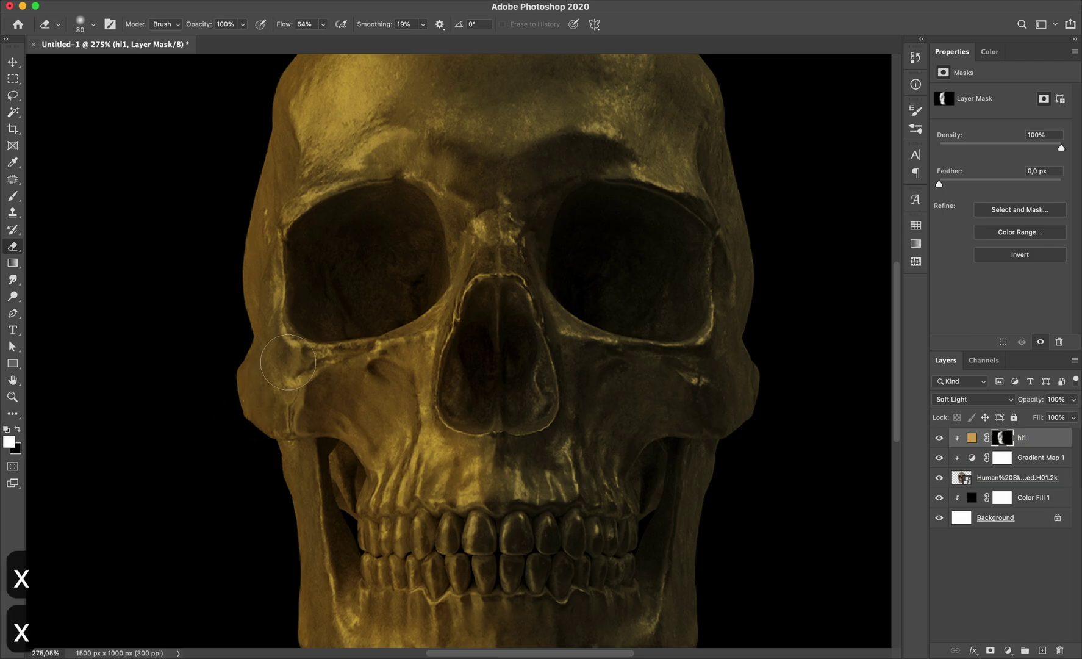
{"action": "key", "text": "x"}
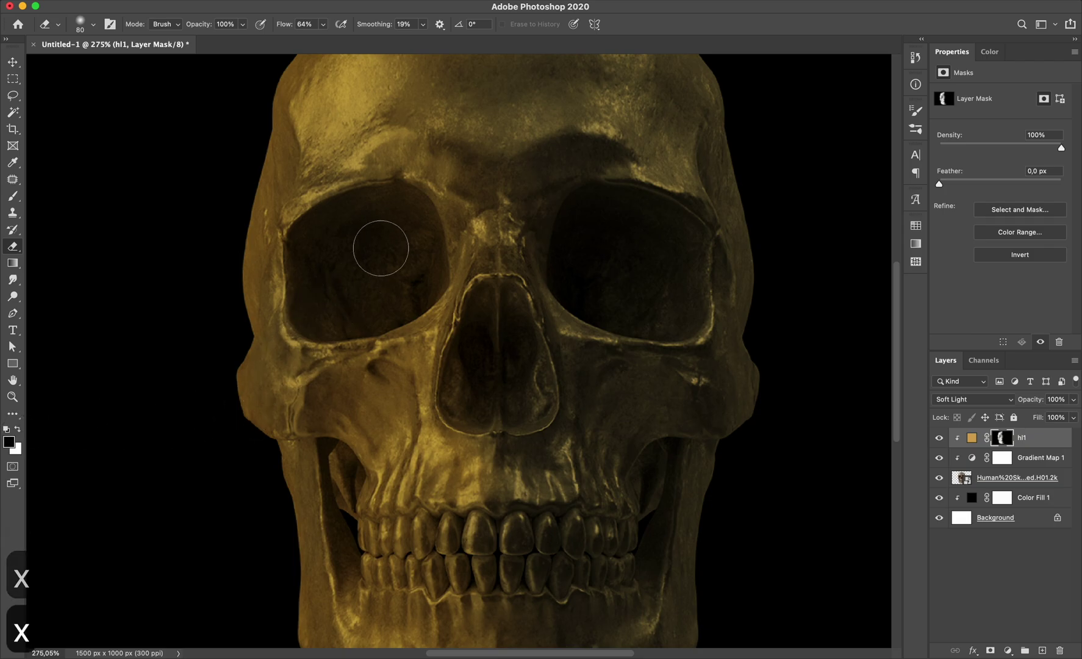
{"action": "key", "text": "x"}
{"action": "key", "text": "bracketright"}
{"action": "key", "text": "bracketright"}
{"action": "key", "text": "bracketright"}
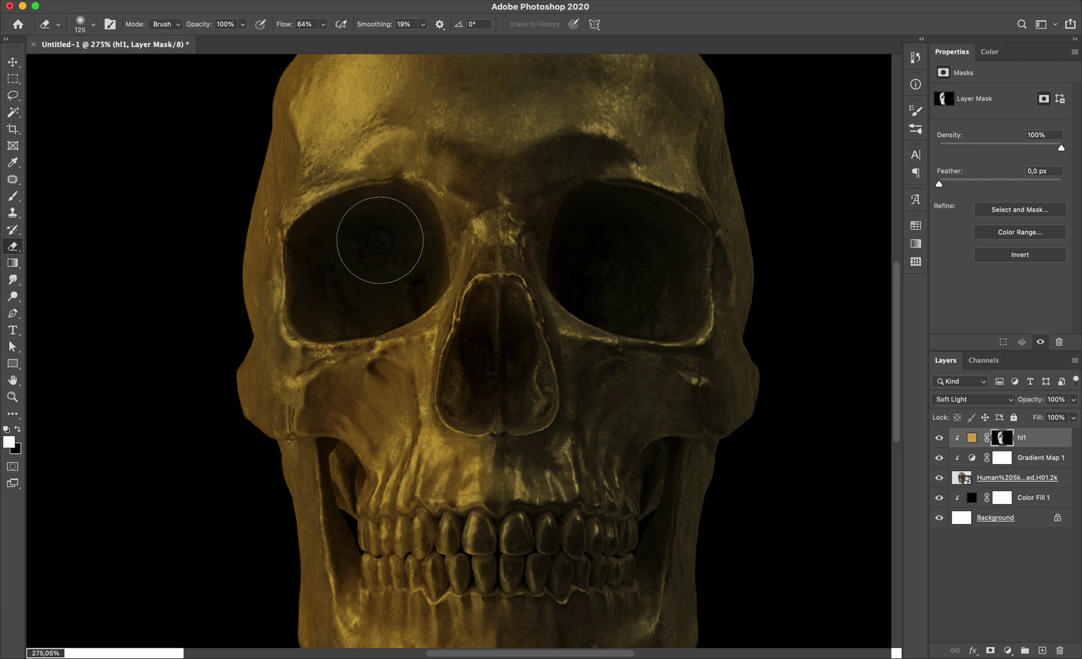
Hide hl1 in the nasal cavity and the dark gaps around the left teeth and jaw with 70 px and 45 px erasers
{"action": "key", "text": "bracketleft"}
{"action": "key", "text": "bracketleft"}
{"action": "key", "text": "bracketleft"}
{"action": "key", "text": "bracketleft"}
{"action": "scroll", "coordinate": [466, 411], "scroll_direction": "down", "scroll_amount": 3}
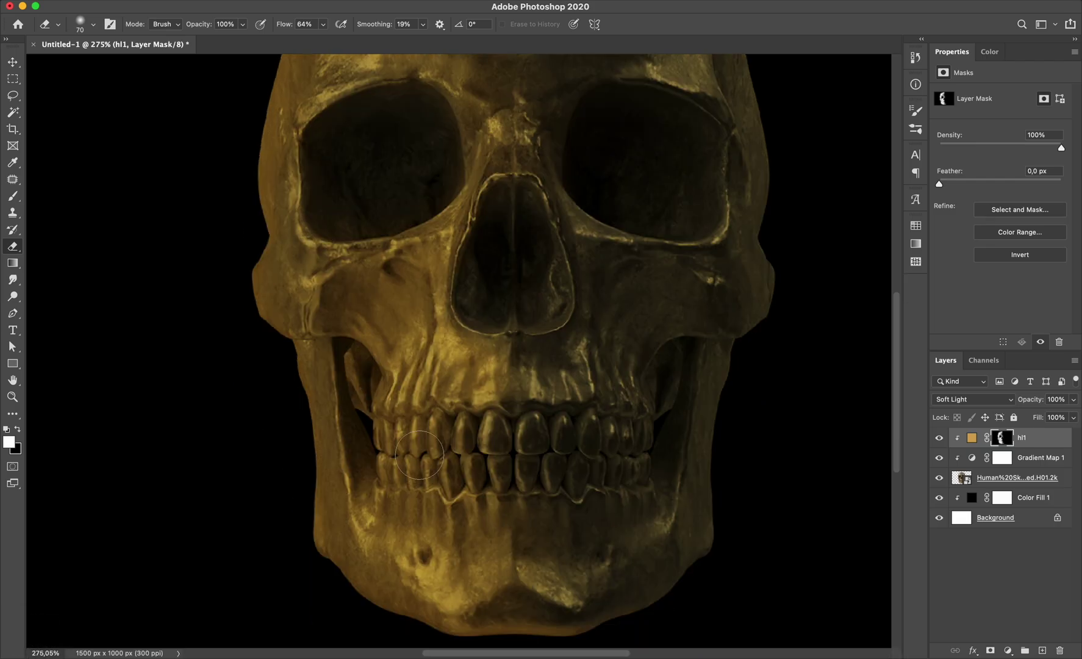
{"action": "key", "text": "bracketleft"}
{"action": "key", "text": "bracketleft"}
{"action": "key", "text": "bracketleft"}
{"action": "scroll", "coordinate": [362, 461], "scroll_direction": "down", "scroll_amount": 5}
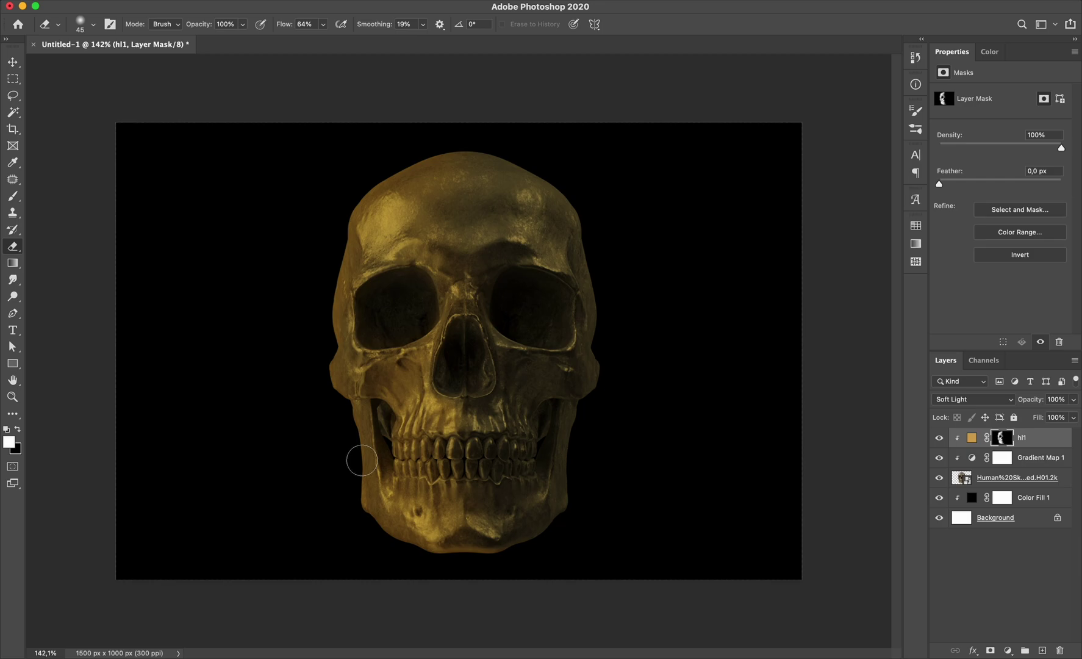
Swap the foreground back to black, touch up the hl1 mask with brushes up to 150 px, and compare with the layer hidden
{"action": "key", "text": "x"}
{"action": "scroll", "coordinate": [362, 461], "scroll_direction": "up", "scroll_amount": 3}
{"action": "key", "text": "bracketleft"}
{"action": "key", "text": "bracketleft"}
{"action": "key", "text": "bracketleft"}
{"action": "key", "text": "bracketleft"}
{"action": "key", "text": "bracketright"}
{"action": "key", "text": "bracketright"}
{"action": "key", "text": "bracketright"}
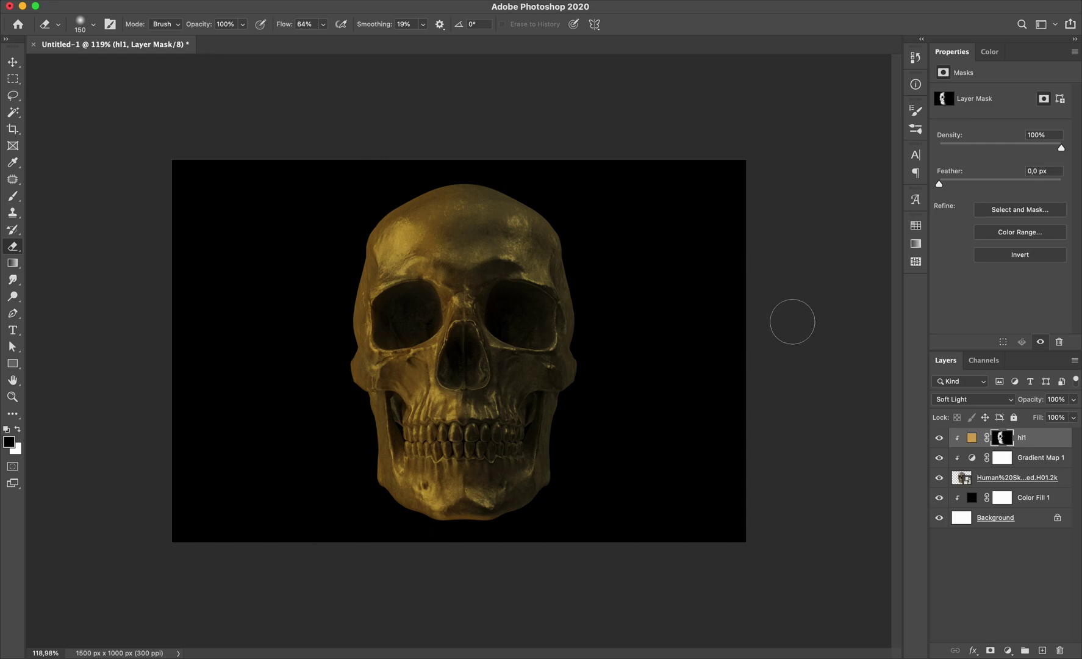
{"action": "left_click", "coordinate": [940, 440]}
{"action": "left_click", "coordinate": [939, 440]}
Add a golden-tan solid color fill layer above hl1 and name it hl2
{"action": "left_click", "coordinate": [1037, 439]}
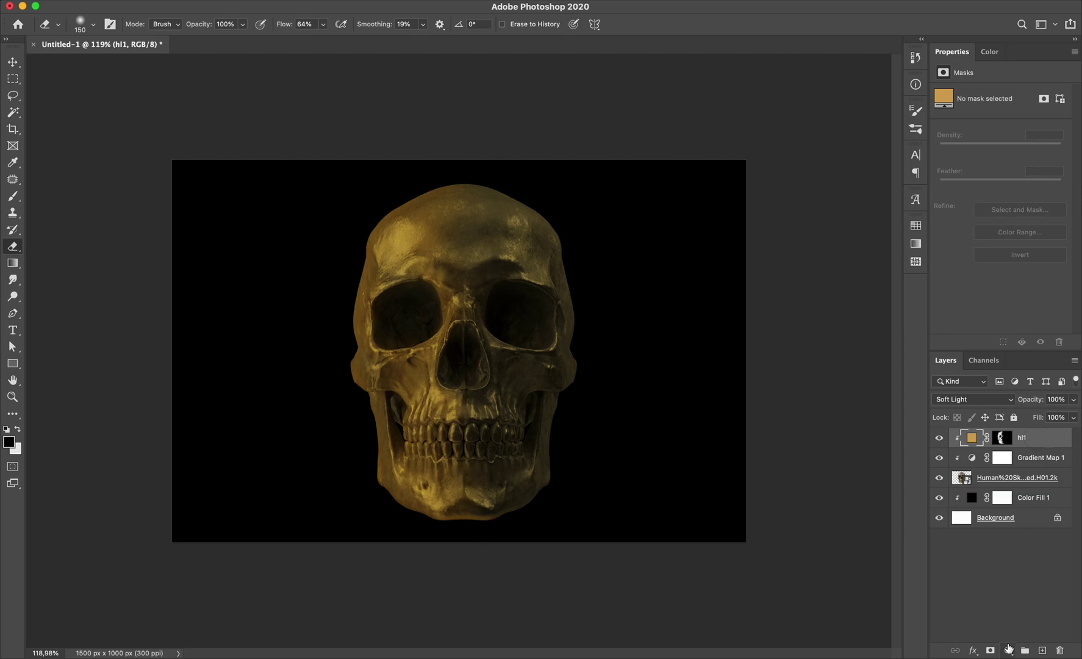
{"action": "left_click", "coordinate": [1008, 652]}
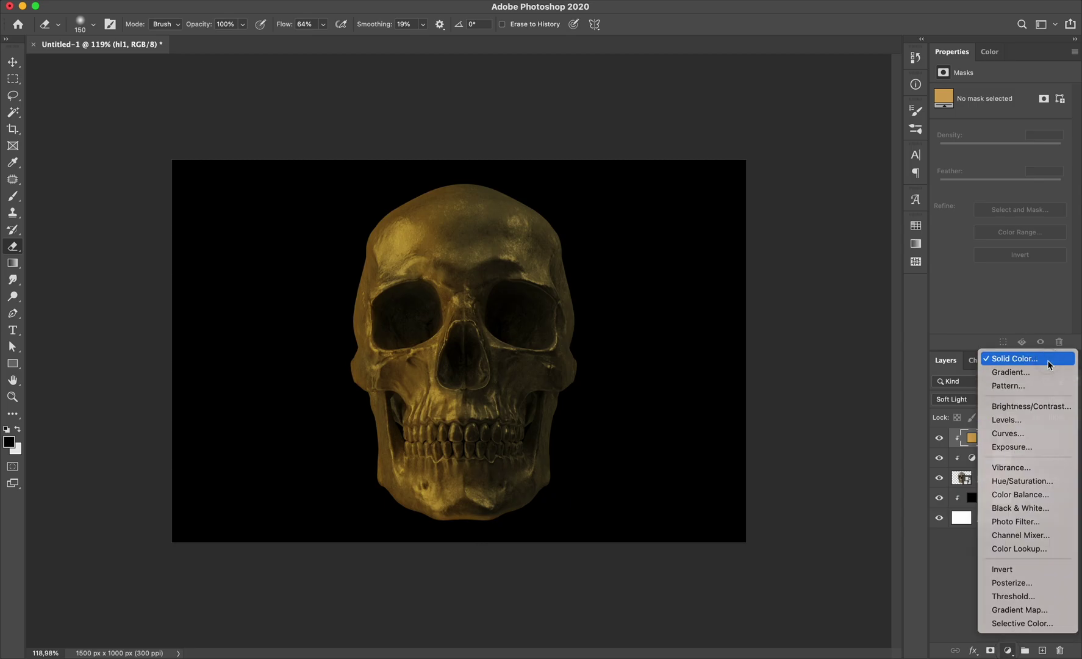
{"action": "left_click", "coordinate": [995, 356]}
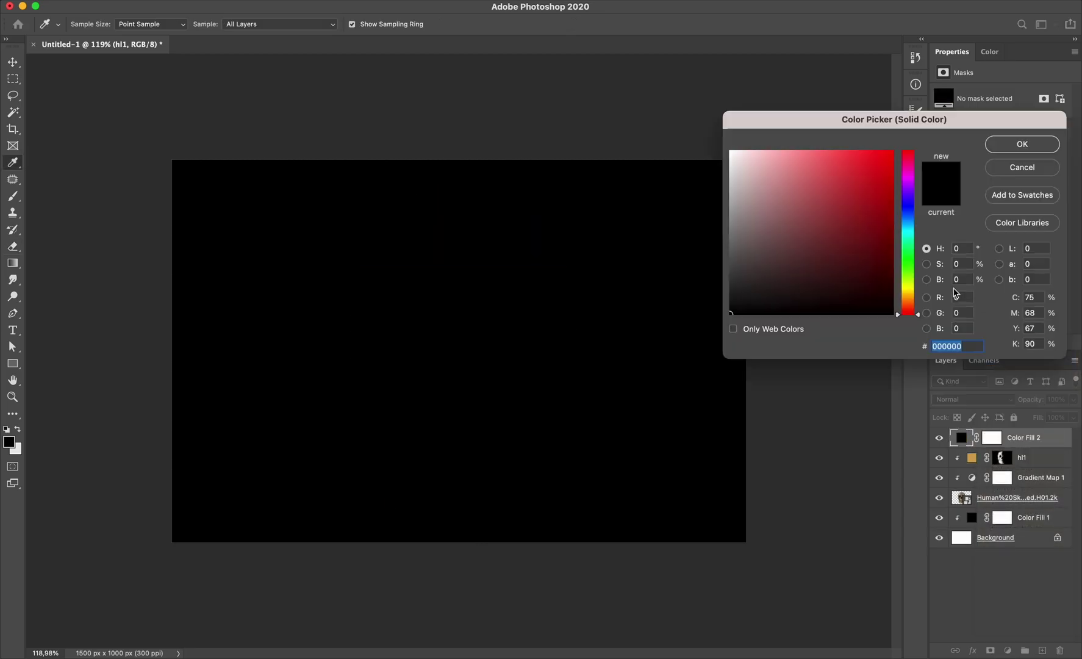
{"action": "left_click", "coordinate": [908, 296]}
{"action": "left_click_drag", "start_coordinate": [816, 173], "coordinate": [826, 177]}
{"action": "left_click", "coordinate": [1020, 143]}
{"action": "double_click", "coordinate": [1031, 438]}
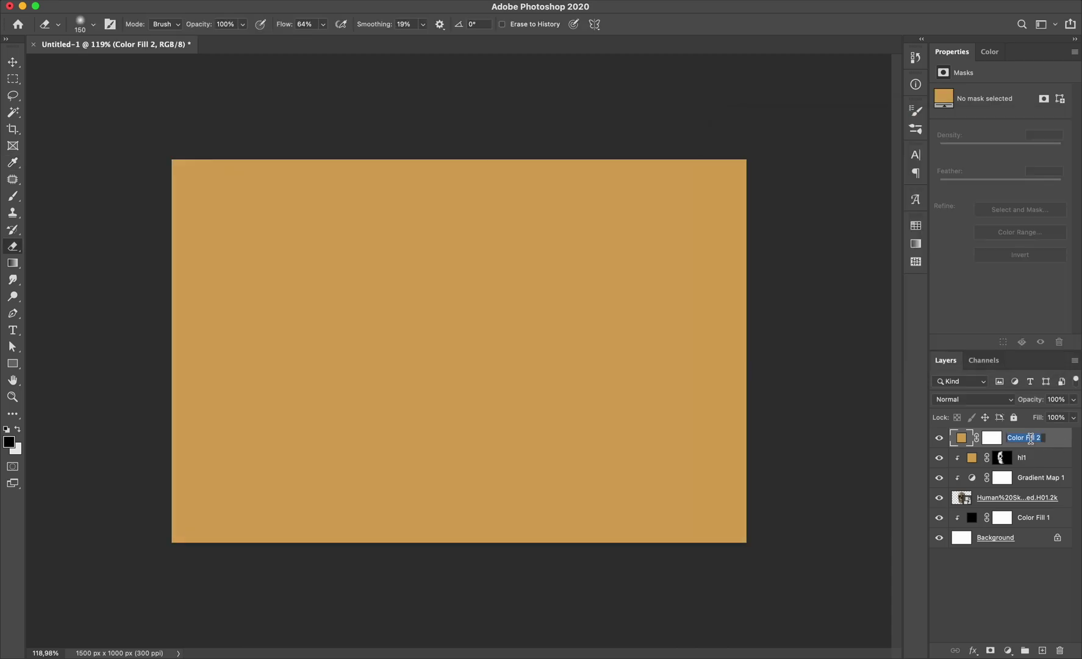
{"action": "type", "text": "hl2"}
{"action": "key", "text": "Return"}
Clip the hl2 layer to the skull and invert its layer mask to black
{"action": "right_click", "coordinate": [1031, 439]}
{"action": "left_click", "coordinate": [897, 301]}
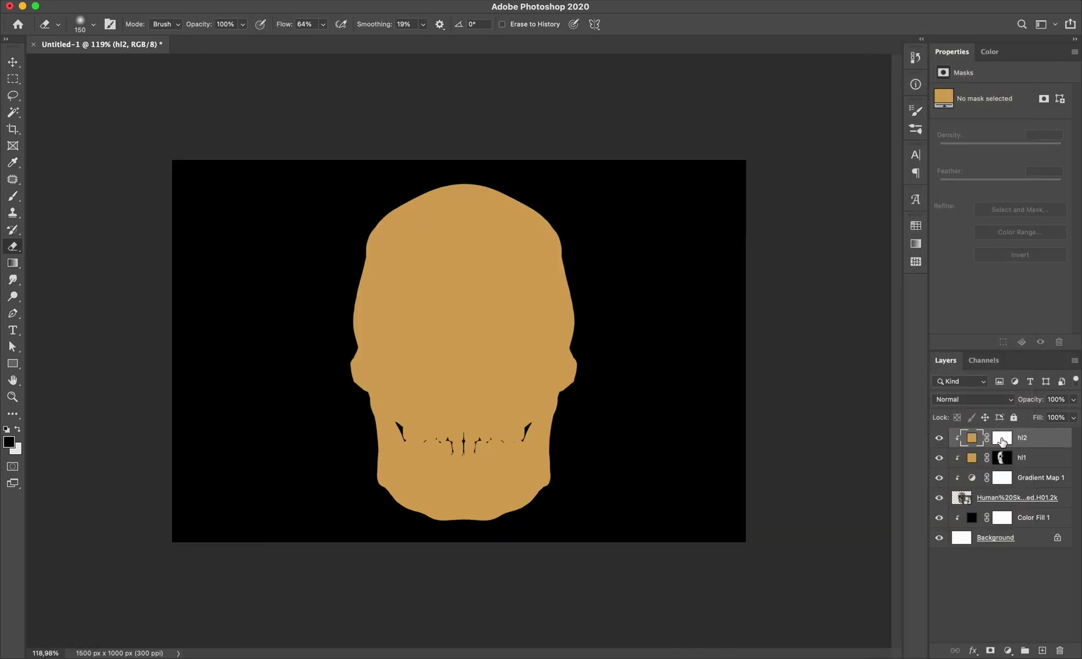
{"action": "left_click", "coordinate": [1002, 438]}
{"action": "key", "text": "super+i"}
Set the hl2 layer's blend mode to Hard Light
{"action": "left_click", "coordinate": [983, 402]}
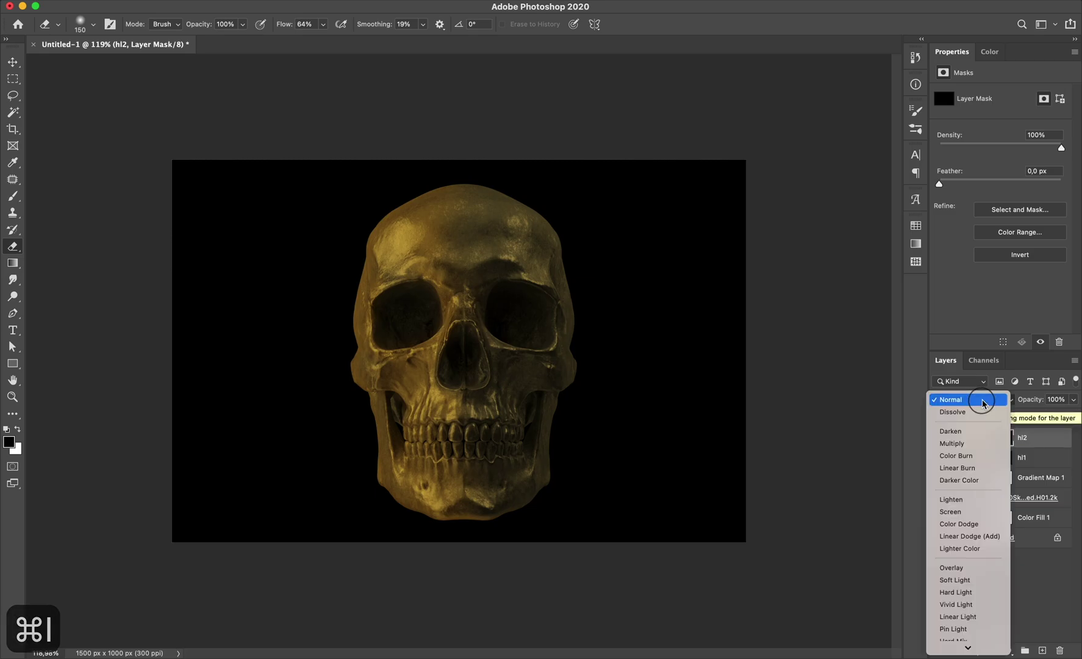
{"action": "left_click", "coordinate": [979, 592]}
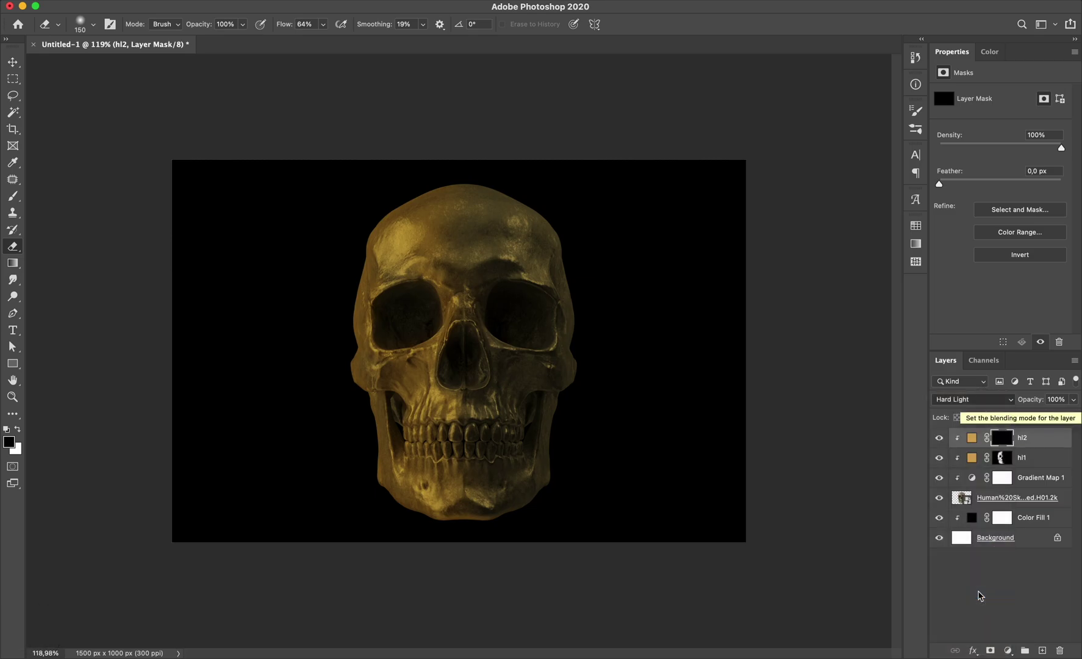
Set the eraser to a 25 px brush with 20% flow for painting on the hl2 mask
{"action": "scroll", "coordinate": [325, 338], "scroll_direction": "up", "scroll_amount": 3}
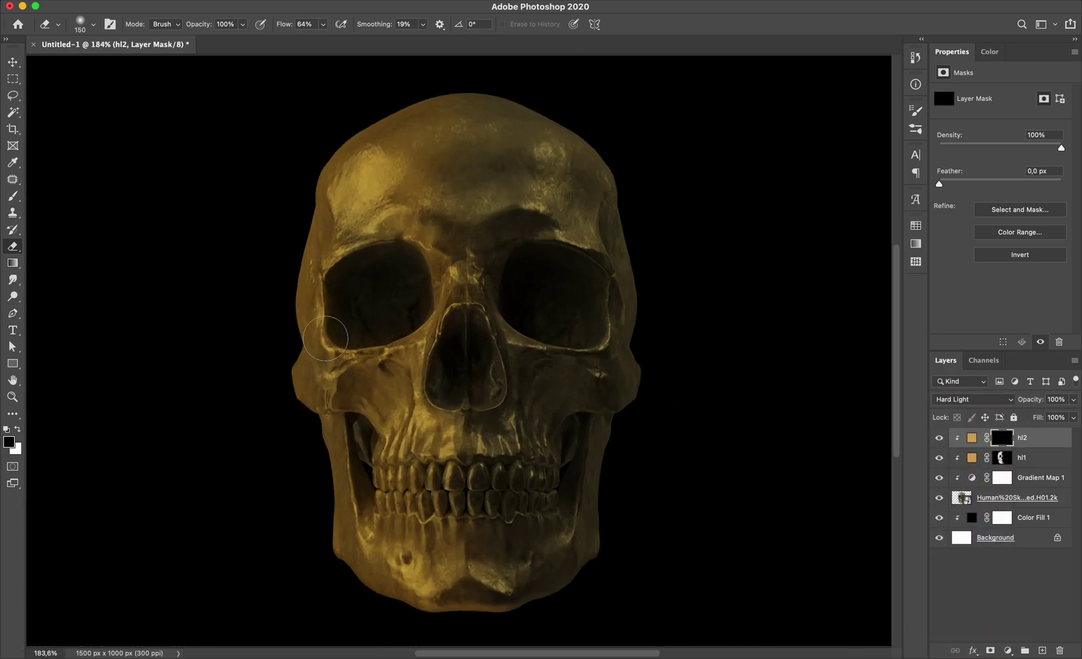
{"action": "key", "text": "bracketleft"}
{"action": "key", "text": "bracketleft"}
{"action": "key", "text": "bracketleft"}
{"action": "key", "text": "bracketleft"}
{"action": "key", "text": "bracketleft"}
{"action": "key", "text": "bracketleft"}
{"action": "key", "text": "bracketleft"}
{"action": "key", "text": "bracketleft"}
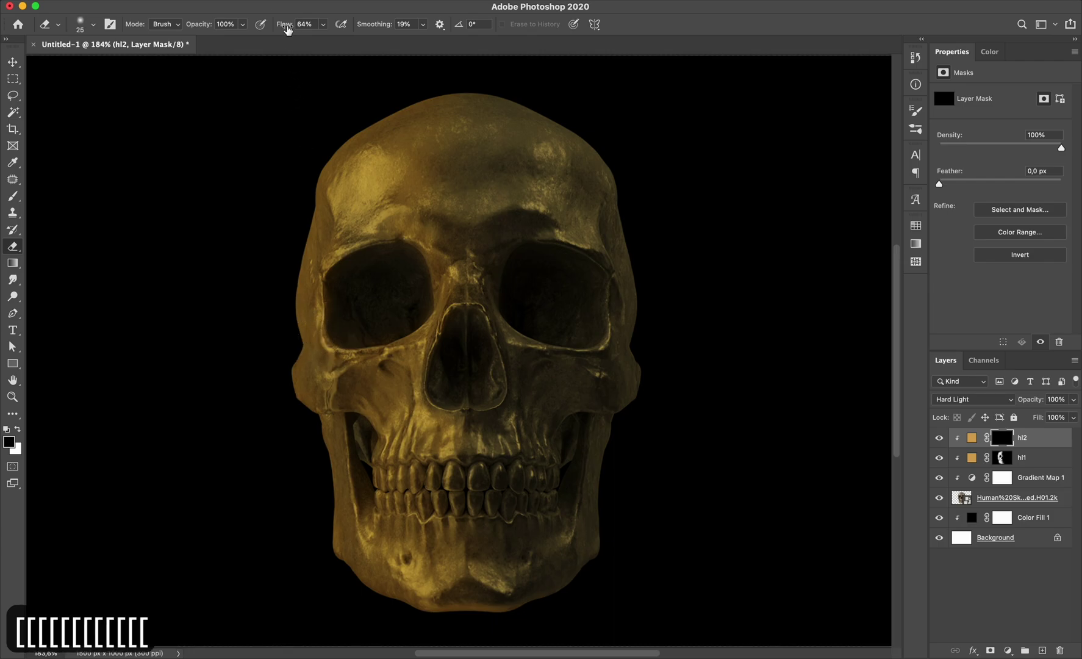
{"action": "left_click_drag", "start_coordinate": [287, 29], "coordinate": [258, 36]}
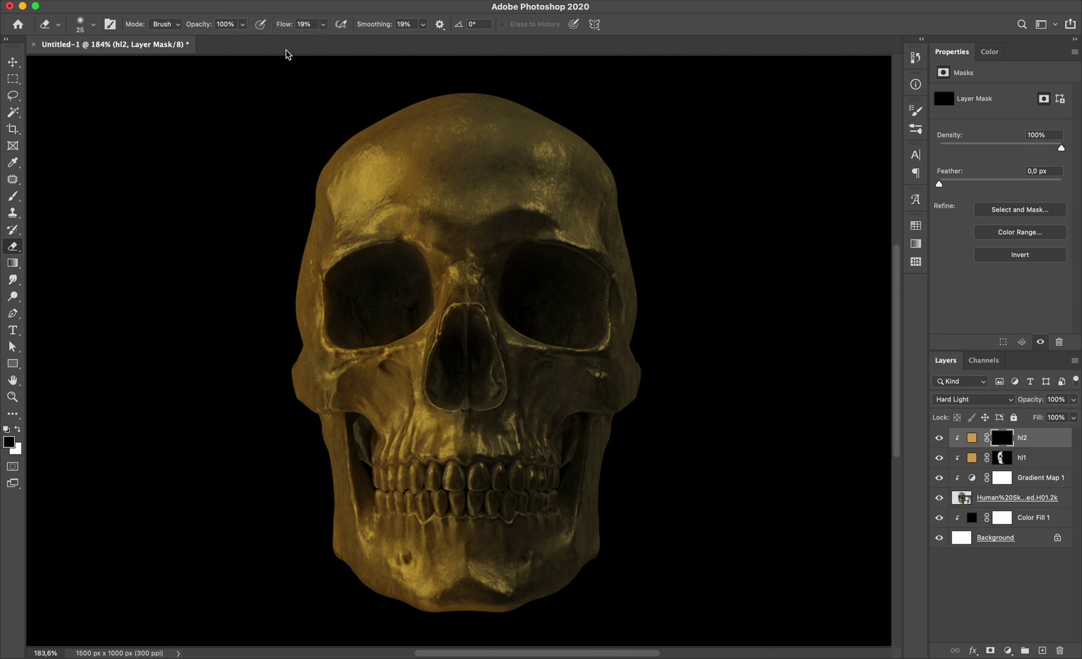
{"action": "type", "text": "20"}
{"action": "key", "text": "Return"}
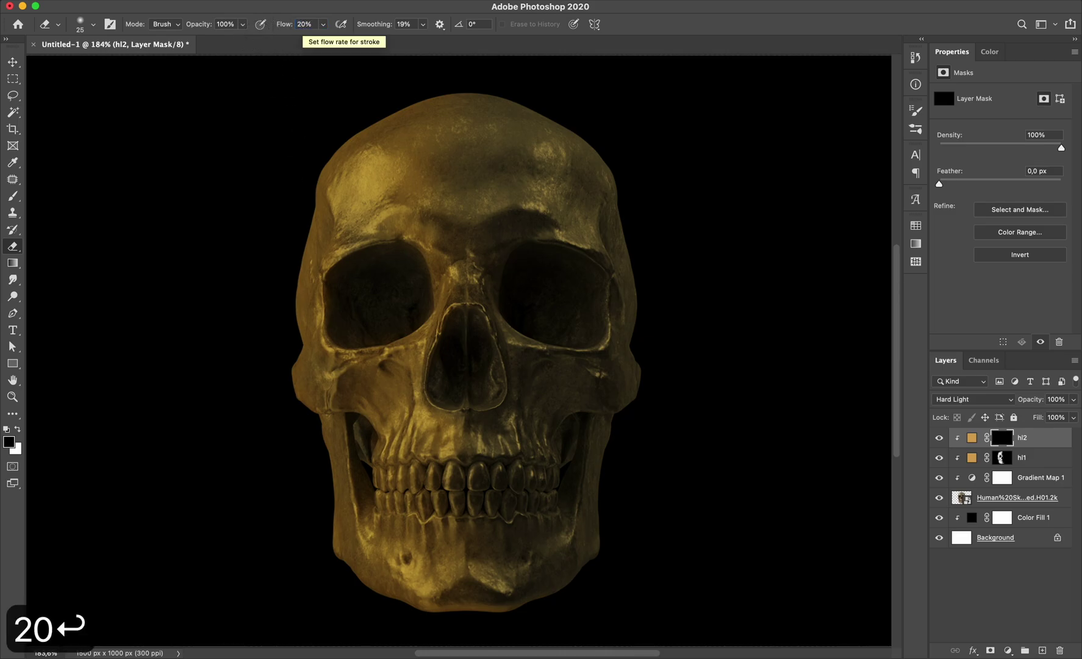
Reveal hl2 along the left cheekbone's outer edge with a 40 px eraser, and lighten the hl2 fill color
{"action": "key", "text": "bracketright"}
{"action": "key", "text": "bracketright"}
{"action": "key", "text": "bracketright"}
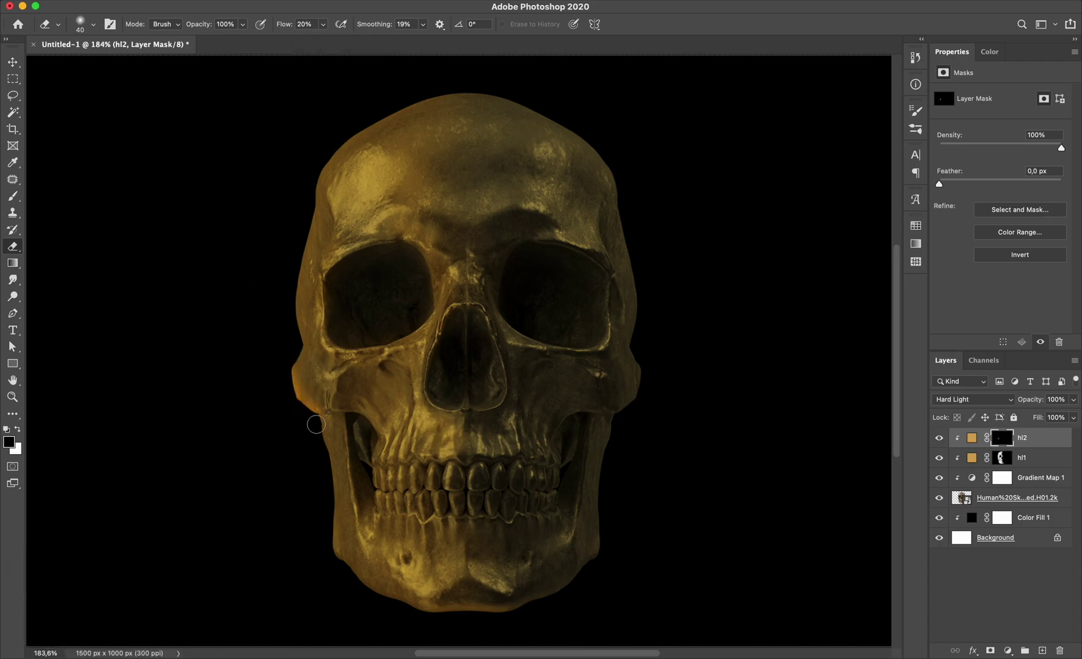
{"action": "double_click", "coordinate": [972, 437]}
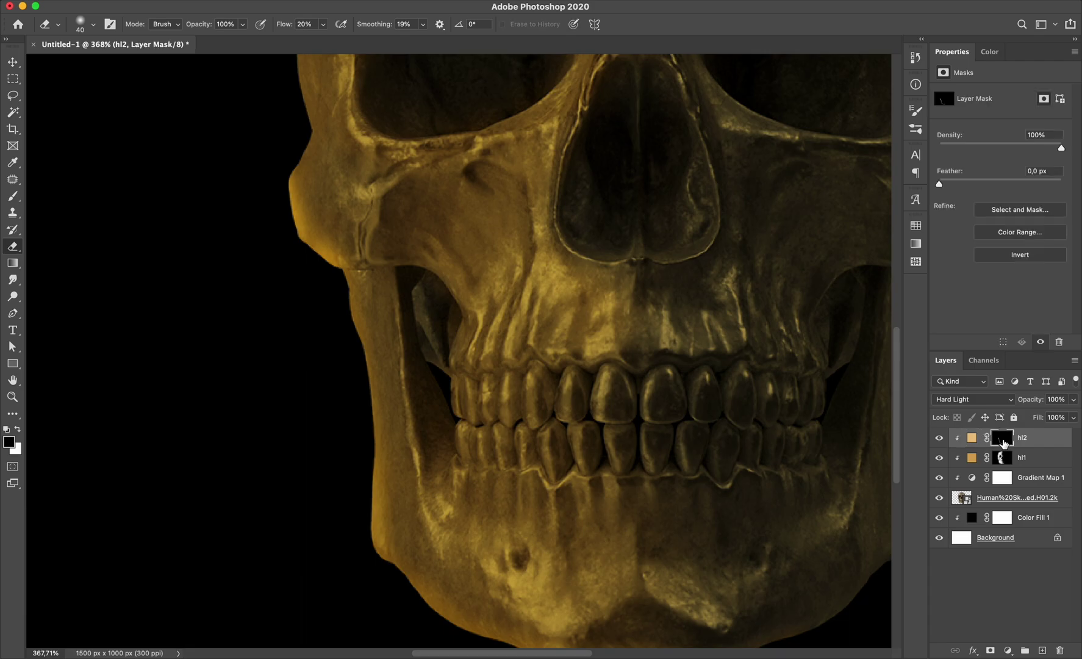
Reveal hl2 along the outer edge of the left jawbone with a smaller eraser
{"action": "key", "text": "bracketleft"}
{"action": "key", "text": "bracketleft"}
{"action": "key", "text": "bracketleft"}
{"action": "key", "text": "bracketleft"}
{"action": "left_click_drag", "start_coordinate": [360, 287], "coordinate": [383, 561]}
Enlarge the eraser and reveal hl2 along the lower contour of the jaw and chin
{"action": "key", "text": "bracketright"}
{"action": "key", "text": "bracketright"}
{"action": "key", "text": "bracketright"}
{"action": "scroll", "coordinate": [391, 441], "scroll_direction": "down", "scroll_amount": 5}
{"action": "left_click_drag", "start_coordinate": [391, 441], "coordinate": [836, 463]}
Reveal a thin hl2 highlight along the inner edge of the left jawbone with a smaller eraser
{"action": "scroll", "coordinate": [396, 481], "scroll_direction": "up", "scroll_amount": 5}
{"action": "key", "text": "bracketleft"}
{"action": "key", "text": "bracketleft"}
{"action": "key", "text": "bracketleft"}
{"action": "key", "text": "bracketleft"}
{"action": "left_click_drag", "start_coordinate": [376, 362], "coordinate": [414, 543]}
Enlarge the eraser and dab a soft hl2 highlight on the chin
{"action": "key", "text": "bracketright"}
{"action": "key", "text": "bracketright"}
{"action": "key", "text": "bracketright"}
{"action": "key", "text": "bracketright"}
{"action": "key", "text": "bracketright"}
{"action": "scroll", "coordinate": [495, 570], "scroll_direction": "down", "scroll_amount": 4}
{"action": "left_click", "coordinate": [501, 497]}
Shrink the eraser to 6 px and reveal hl2 along the ridge and lower edge of the left cheekbone
{"action": "scroll", "coordinate": [488, 366], "scroll_direction": "up", "scroll_amount": 4}
{"action": "key", "text": "bracketleft"}
{"action": "key", "text": "bracketleft"}
{"action": "key", "text": "bracketleft"}
{"action": "key", "text": "bracketleft"}
{"action": "key", "text": "bracketleft"}
{"action": "scroll", "coordinate": [468, 266], "scroll_direction": "up", "scroll_amount": 5}
{"action": "scroll", "coordinate": [468, 266], "scroll_direction": "up", "scroll_amount": 1}
{"action": "key", "text": "bracketleft"}
{"action": "key", "text": "bracketleft"}
{"action": "key", "text": "bracketleft"}
{"action": "key", "text": "bracketleft"}
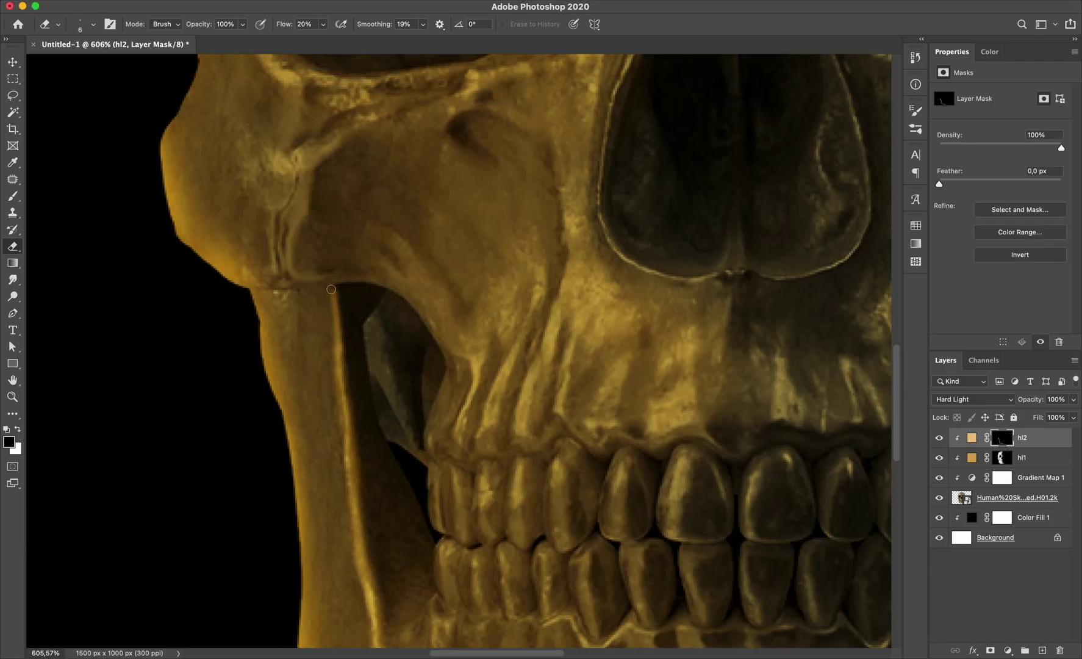
{"action": "left_click_drag", "start_coordinate": [271, 268], "coordinate": [290, 189]}
{"action": "mouse_move", "coordinate": [294, 229]}
{"action": "left_mouse_down"}
{"action": "mouse_move", "coordinate": [286, 271]}
{"action": "mouse_move", "coordinate": [425, 434]}
{"action": "mouse_move", "coordinate": [447, 352]}
{"action": "mouse_move", "coordinate": [288, 247]}
{"action": "mouse_move", "coordinate": [324, 437]}
{"action": "mouse_move", "coordinate": [403, 465]}
{"action": "mouse_move", "coordinate": [298, 213]}
{"action": "left_mouse_up"}
Reveal hl2 along the outer rim of the left eye socket, then along its brow ridge with a larger eraser
{"action": "key", "text": "bracketright"}
{"action": "scroll", "coordinate": [326, 201], "scroll_direction": "up", "scroll_amount": 6}
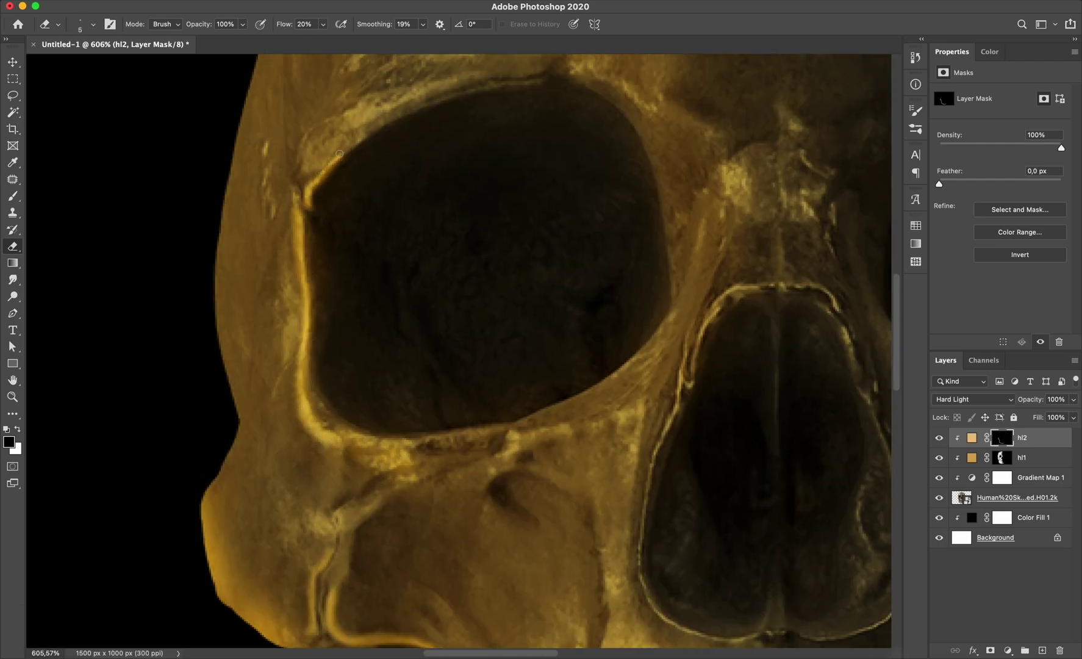
{"action": "scroll", "coordinate": [541, 514], "scroll_direction": "up", "scroll_amount": 3}
{"action": "key", "text": "bracketright"}
{"action": "key", "text": "bracketright"}
{"action": "key", "text": "bracketright"}
{"action": "key", "text": "bracketright"}
{"action": "key", "text": "bracketright"}
{"action": "key", "text": "bracketright"}
{"action": "mouse_move", "coordinate": [319, 322]}
{"action": "left_mouse_down"}
{"action": "mouse_move", "coordinate": [543, 290]}
{"action": "mouse_move", "coordinate": [575, 313]}
{"action": "left_mouse_up"}
Reduce the eraser to 5 px and reveal hl2 along the left eye socket's lower inner rim and the nose cavity's left edge
{"action": "scroll", "coordinate": [576, 313], "scroll_direction": "down", "scroll_amount": 4}
{"action": "key", "text": "bracketleft"}
{"action": "key", "text": "bracketleft"}
{"action": "key", "text": "bracketleft"}
{"action": "key", "text": "bracketleft"}
{"action": "key", "text": "bracketleft"}
{"action": "key", "text": "bracketleft"}
{"action": "key", "text": "bracketleft"}
{"action": "key", "text": "bracketleft"}
{"action": "key", "text": "bracketleft"}
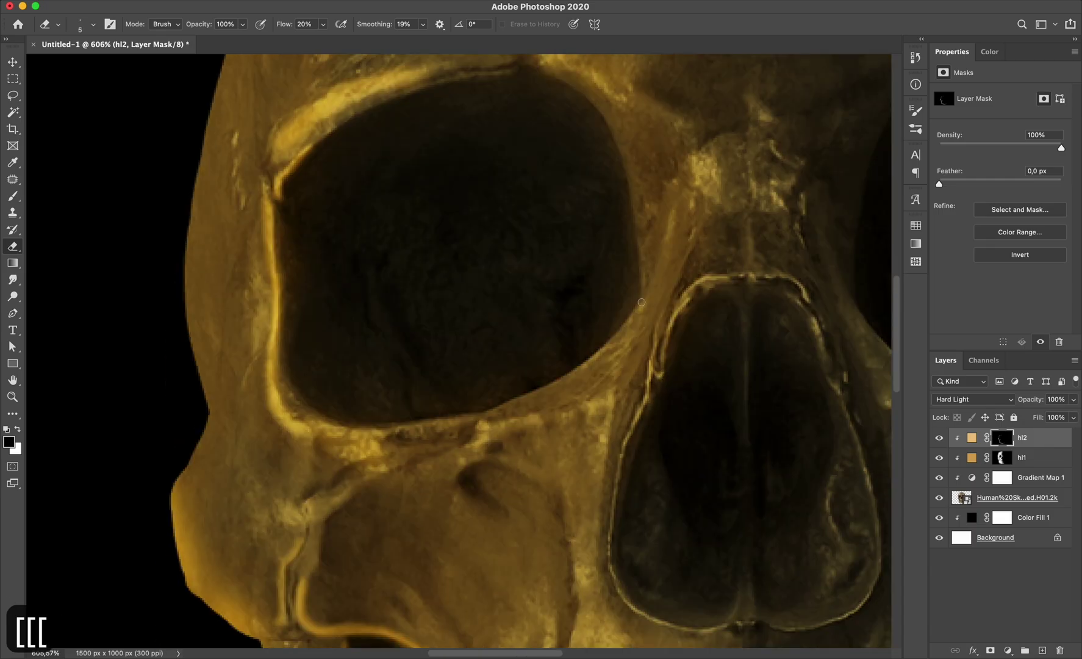
{"action": "left_click_drag", "start_coordinate": [641, 299], "coordinate": [479, 418]}
{"action": "mouse_move", "coordinate": [655, 327]}
{"action": "left_mouse_down"}
{"action": "mouse_move", "coordinate": [679, 628]}
{"action": "mouse_move", "coordinate": [723, 625]}
{"action": "left_mouse_up"}
Raise the eraser flow to 24% and strengthen hl2 around the nose cavity's left contour with a larger eraser
{"action": "scroll", "coordinate": [723, 624], "scroll_direction": "right", "scroll_amount": 2}
{"action": "left_click_drag", "start_coordinate": [285, 24], "coordinate": [288, 24]}
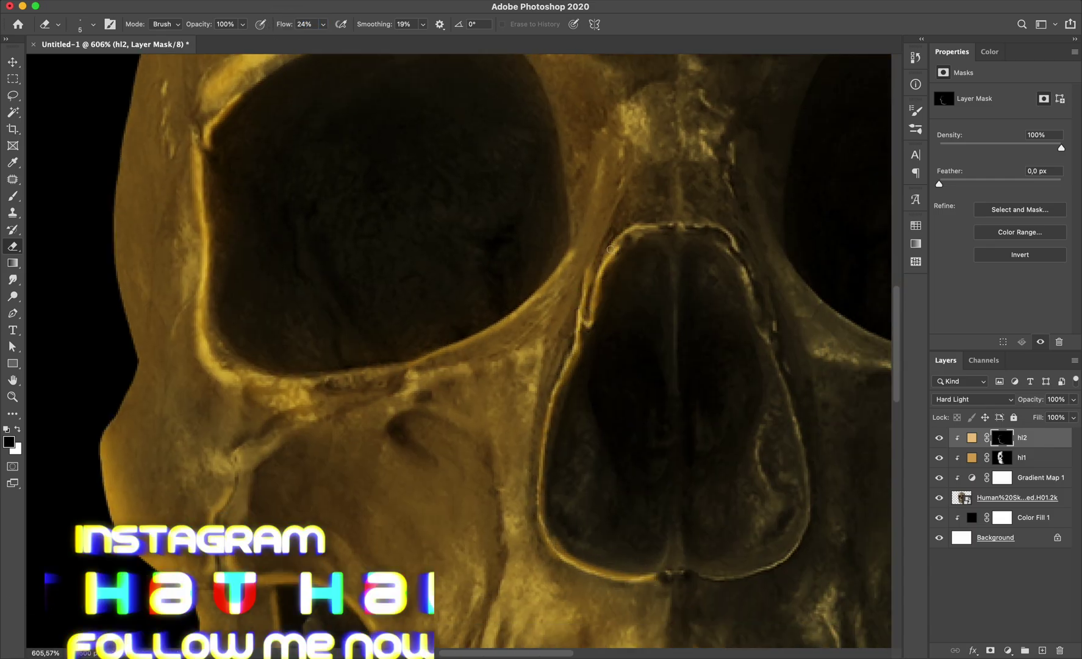
{"action": "key", "text": "bracketright"}
{"action": "key", "text": "bracketright"}
{"action": "key", "text": "bracketright"}
{"action": "key", "text": "bracketright"}
{"action": "key", "text": "bracketright"}
{"action": "key", "text": "bracketright"}
{"action": "mouse_move", "coordinate": [652, 227]}
{"action": "left_mouse_down"}
{"action": "mouse_move", "coordinate": [544, 544]}
{"action": "mouse_move", "coordinate": [651, 576]}
{"action": "left_mouse_up"}
{"action": "key", "text": "bracketright"}
{"action": "key", "text": "bracketright"}
{"action": "key", "text": "bracketright"}
{"action": "key", "text": "bracketright"}
{"action": "scroll", "coordinate": [464, 354], "scroll_direction": "down", "scroll_amount": 3}
{"action": "key", "text": "super+0"}
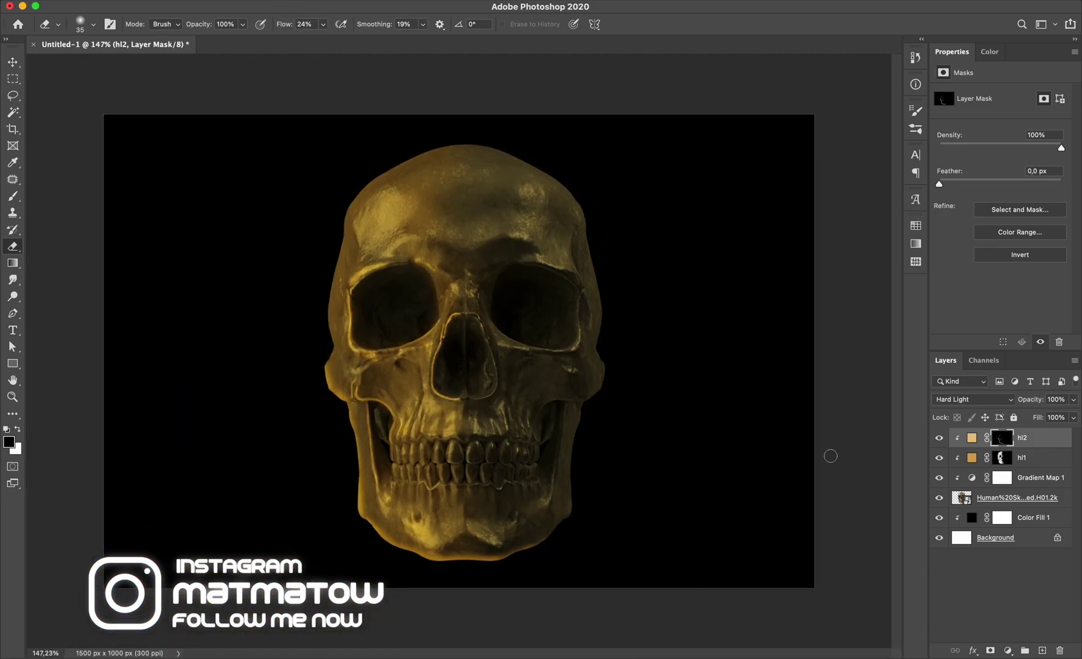
{"action": "scroll", "coordinate": [324, 314], "scroll_direction": "down", "scroll_amount": 2}
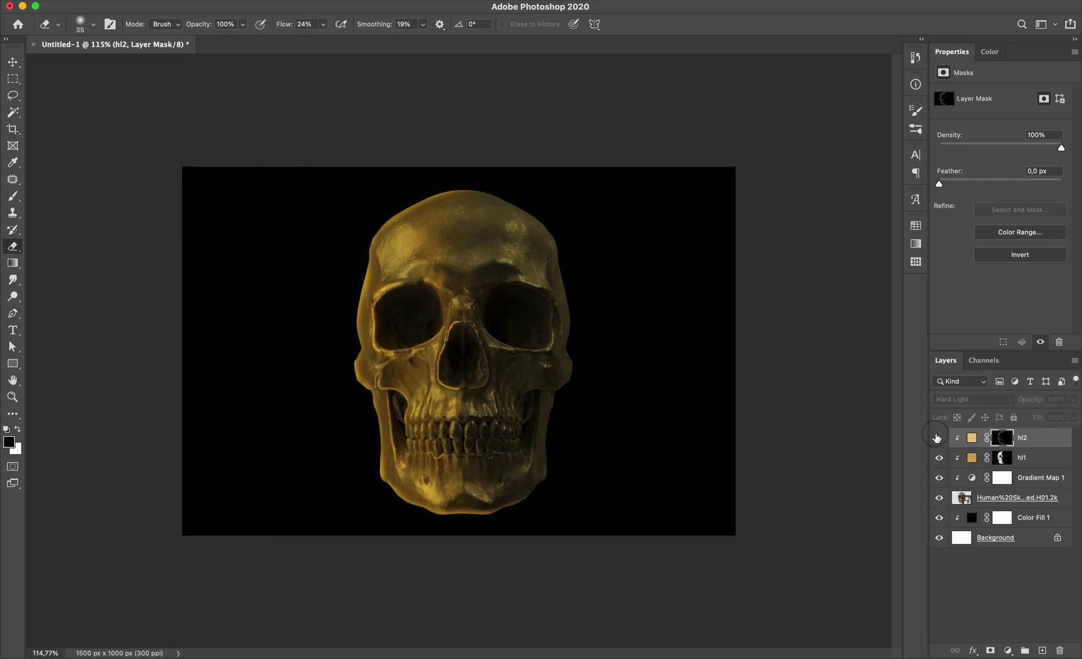
Reveal thin hl2 highlights along the lower and upper gum lines with a 6 px eraser
{"action": "scroll", "coordinate": [458, 427], "scroll_direction": "up", "scroll_amount": 10}
{"action": "key", "text": "bracketleft"}
{"action": "key", "text": "bracketleft"}
{"action": "key", "text": "bracketleft"}
{"action": "key", "text": "bracketleft"}
{"action": "key", "text": "bracketleft"}
{"action": "key", "text": "bracketleft"}
{"action": "key", "text": "bracketleft"}
{"action": "key", "text": "bracketleft"}
{"action": "key", "text": "bracketleft"}
{"action": "left_click_drag", "start_coordinate": [453, 438], "coordinate": [631, 445]}
{"action": "left_click_drag", "start_coordinate": [662, 446], "coordinate": [790, 458]}
{"action": "left_click_drag", "start_coordinate": [426, 429], "coordinate": [450, 436]}
{"action": "left_click_drag", "start_coordinate": [344, 476], "coordinate": [398, 438]}
{"action": "left_click_drag", "start_coordinate": [475, 239], "coordinate": [548, 262]}
{"action": "left_click_drag", "start_coordinate": [566, 263], "coordinate": [628, 266]}
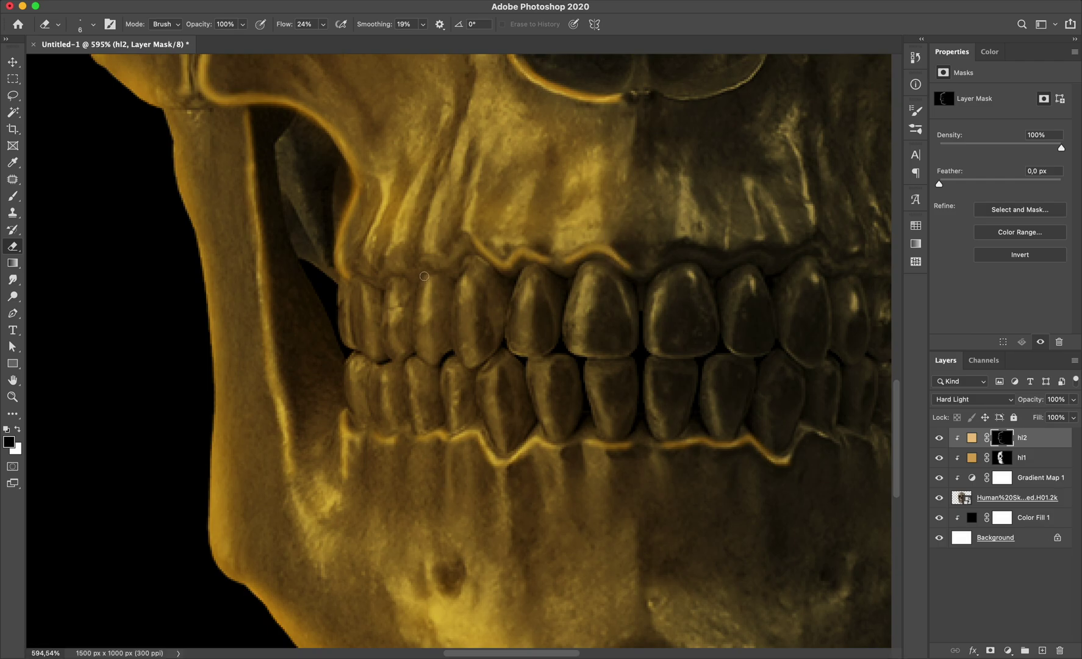
Reveal hl2 on the left edges of the back teeth and along the bone edge behind the left jawbone
{"action": "left_click_drag", "start_coordinate": [425, 279], "coordinate": [428, 361]}
{"action": "mouse_move", "coordinate": [391, 282]}
{"action": "left_mouse_down"}
{"action": "mouse_move", "coordinate": [350, 296]}
{"action": "mouse_move", "coordinate": [340, 318]}
{"action": "mouse_move", "coordinate": [354, 417]}
{"action": "mouse_move", "coordinate": [373, 366]}
{"action": "left_mouse_up"}
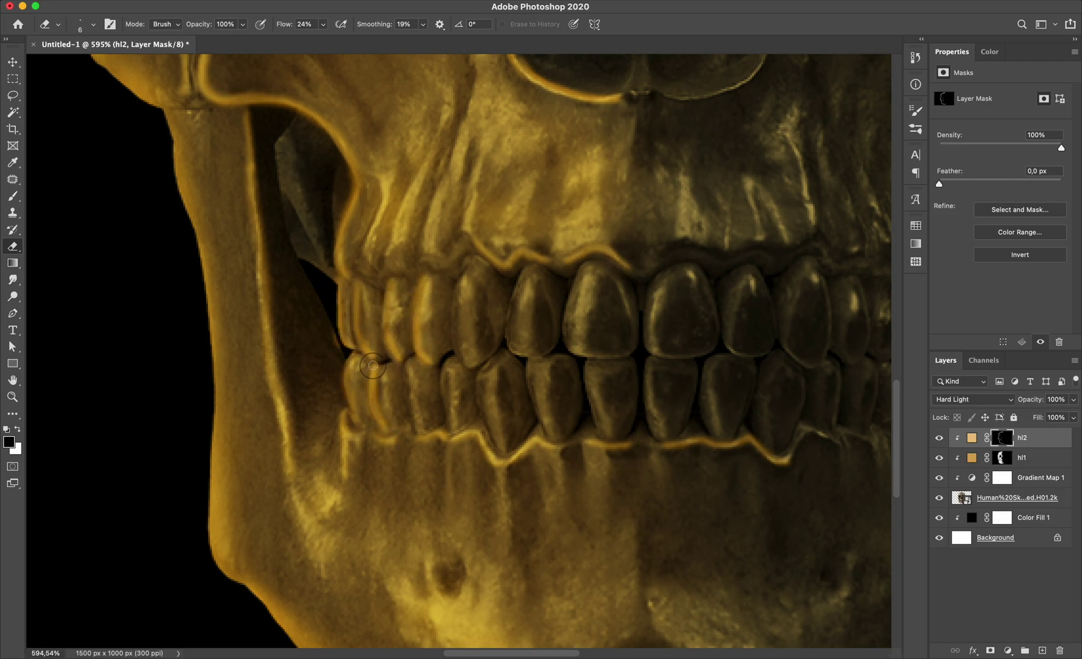
{"action": "left_click_drag", "start_coordinate": [280, 164], "coordinate": [322, 255]}
Lower the eraser flow to 19% and reveal hl2 along the left edges of the upper and lower front teeth
{"action": "scroll", "coordinate": [302, 331], "scroll_direction": "down", "scroll_amount": 8}
{"action": "left_click_drag", "start_coordinate": [282, 26], "coordinate": [279, 25]}
{"action": "scroll", "coordinate": [376, 348], "scroll_direction": "up", "scroll_amount": 10}
{"action": "scroll", "coordinate": [376, 348], "scroll_direction": "down", "scroll_amount": 1}
{"action": "left_click_drag", "start_coordinate": [492, 259], "coordinate": [487, 369]}
{"action": "left_click_drag", "start_coordinate": [558, 262], "coordinate": [545, 346]}
{"action": "mouse_move", "coordinate": [505, 383]}
{"action": "left_mouse_down"}
{"action": "mouse_move", "coordinate": [464, 372]}
{"action": "mouse_move", "coordinate": [640, 237]}
{"action": "mouse_move", "coordinate": [645, 425]}
{"action": "mouse_move", "coordinate": [714, 324]}
{"action": "mouse_move", "coordinate": [724, 261]}
{"action": "left_mouse_up"}
{"action": "key", "text": "bracketright"}
{"action": "key", "text": "bracketright"}
{"action": "scroll", "coordinate": [457, 346], "scroll_direction": "down", "scroll_amount": 8}
{"action": "mouse_move", "coordinate": [638, 241]}
{"action": "left_mouse_down"}
{"action": "mouse_move", "coordinate": [708, 272]}
{"action": "mouse_move", "coordinate": [652, 289]}
{"action": "mouse_move", "coordinate": [696, 360]}
{"action": "left_mouse_up"}
Strengthen the hl2 highlights on the left edges of the left-side upper and lower teeth
{"action": "scroll", "coordinate": [457, 346], "scroll_direction": "up", "scroll_amount": 5}
{"action": "scroll", "coordinate": [457, 347], "scroll_direction": "down", "scroll_amount": 6}
{"action": "scroll", "coordinate": [457, 346], "scroll_direction": "up", "scroll_amount": 8}
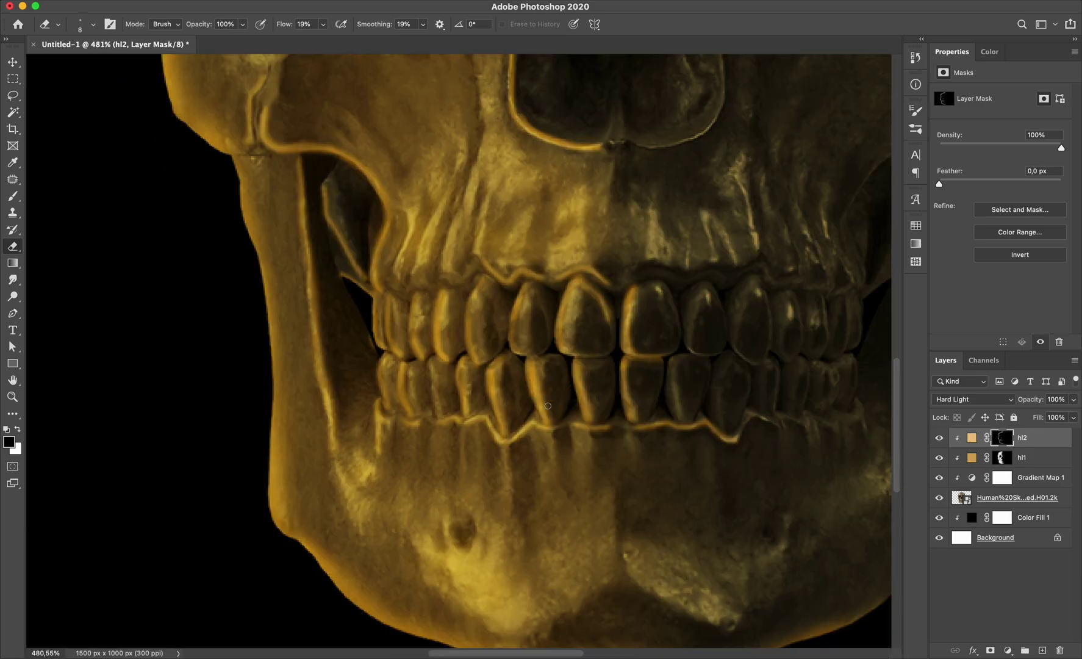
{"action": "left_click_drag", "start_coordinate": [491, 259], "coordinate": [480, 362]}
{"action": "left_click_drag", "start_coordinate": [559, 257], "coordinate": [538, 345]}
{"action": "left_click_drag", "start_coordinate": [558, 373], "coordinate": [578, 444]}
{"action": "left_click_drag", "start_coordinate": [511, 369], "coordinate": [507, 418]}
{"action": "left_click_drag", "start_coordinate": [421, 367], "coordinate": [432, 437]}
{"action": "left_click_drag", "start_coordinate": [360, 365], "coordinate": [361, 434]}
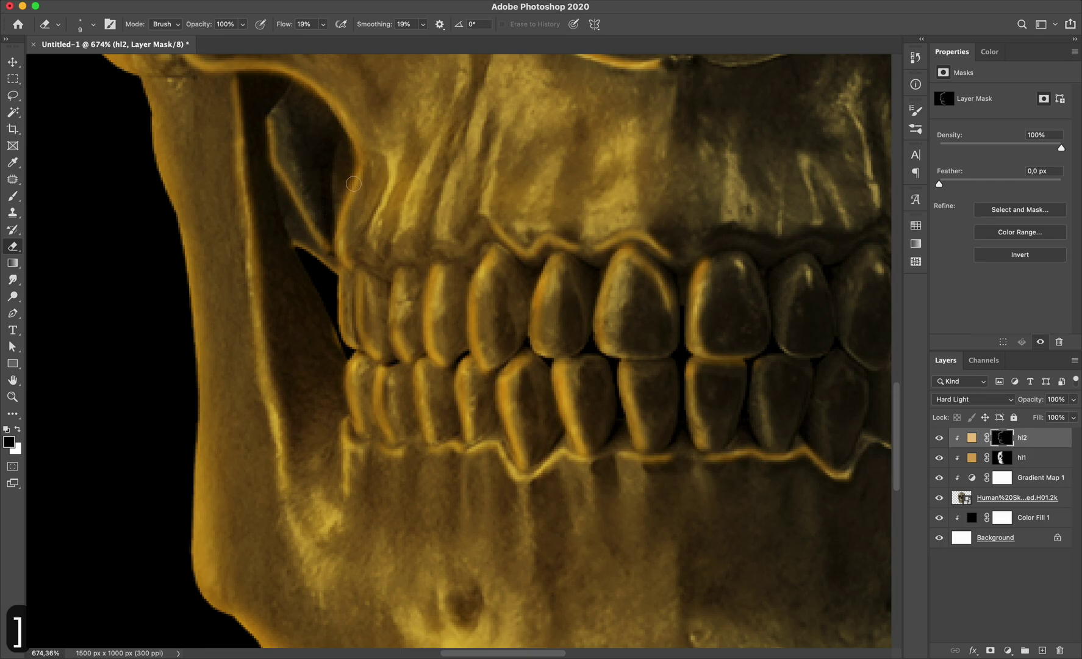
Swap the mask colors and soften hl2 on the bone behind the jaw, the left cheek edge and the lower gum line with a 15 px eraser at 26% flow
{"action": "key", "text": "x"}
{"action": "key", "text": "bracketleft"}
{"action": "key", "text": "bracketleft"}
{"action": "key", "text": "bracketleft"}
{"action": "key", "text": "bracketleft"}
{"action": "key", "text": "bracketleft"}
{"action": "key", "text": "bracketright"}
{"action": "key", "text": "bracketright"}
{"action": "key", "text": "bracketright"}
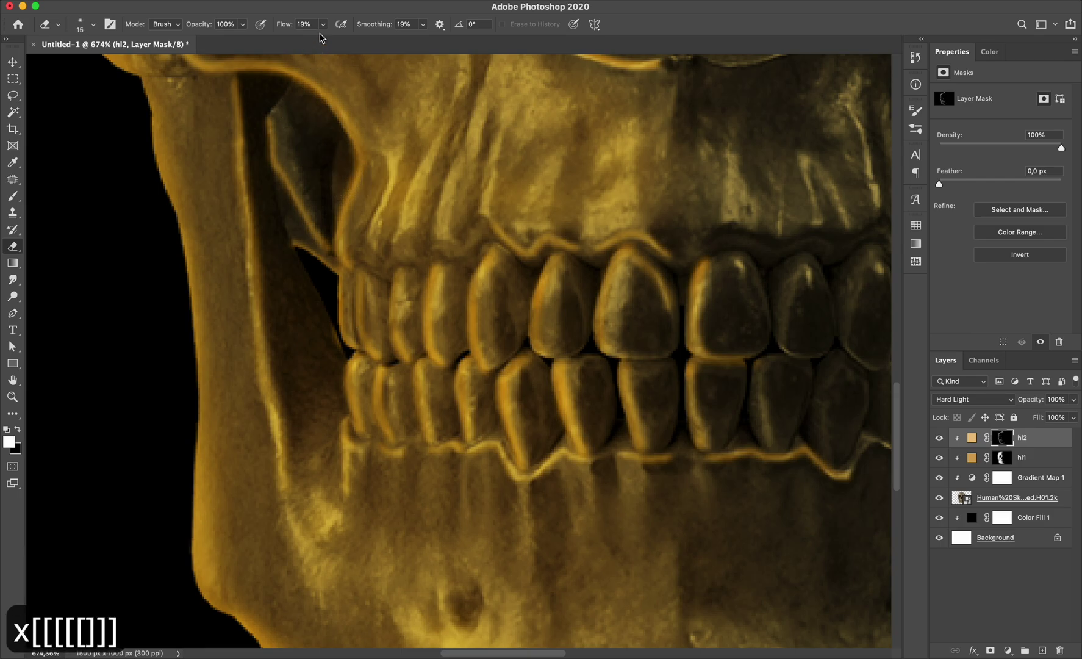
{"action": "left_click", "coordinate": [283, 25]}
{"action": "left_click_drag", "start_coordinate": [286, 122], "coordinate": [329, 266]}
{"action": "mouse_move", "coordinate": [360, 185]}
{"action": "left_mouse_down"}
{"action": "mouse_move", "coordinate": [343, 244]}
{"action": "mouse_move", "coordinate": [359, 249]}
{"action": "left_mouse_up"}
{"action": "left_click_drag", "start_coordinate": [394, 416], "coordinate": [355, 491]}
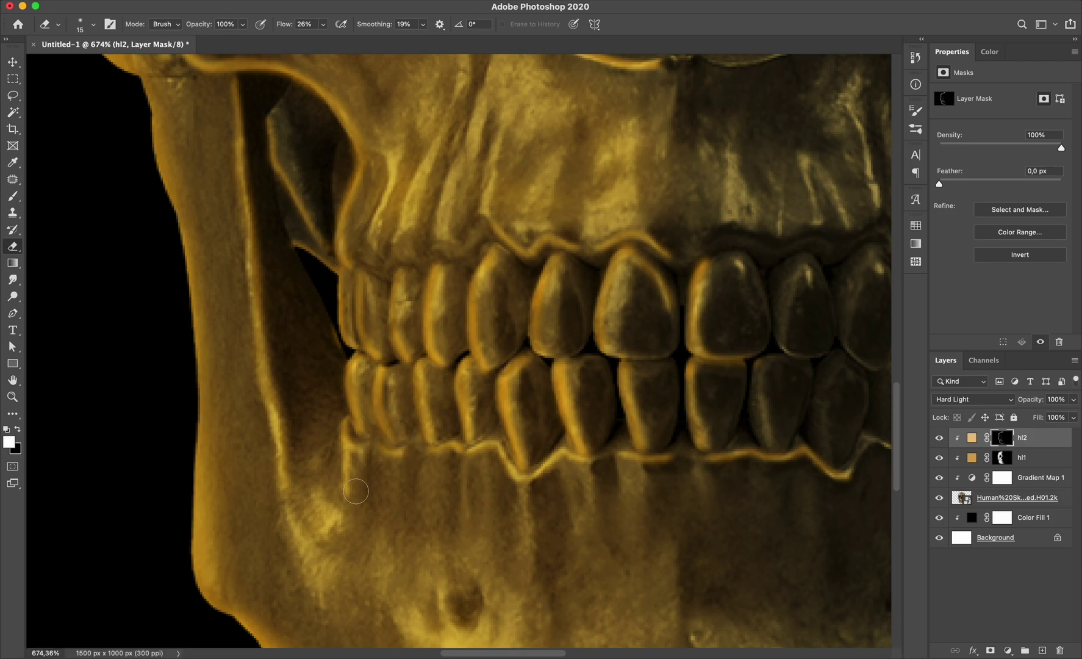
{"action": "left_click_drag", "start_coordinate": [667, 469], "coordinate": [732, 472]}
{"action": "scroll", "coordinate": [655, 372], "scroll_direction": "right", "scroll_amount": 3}
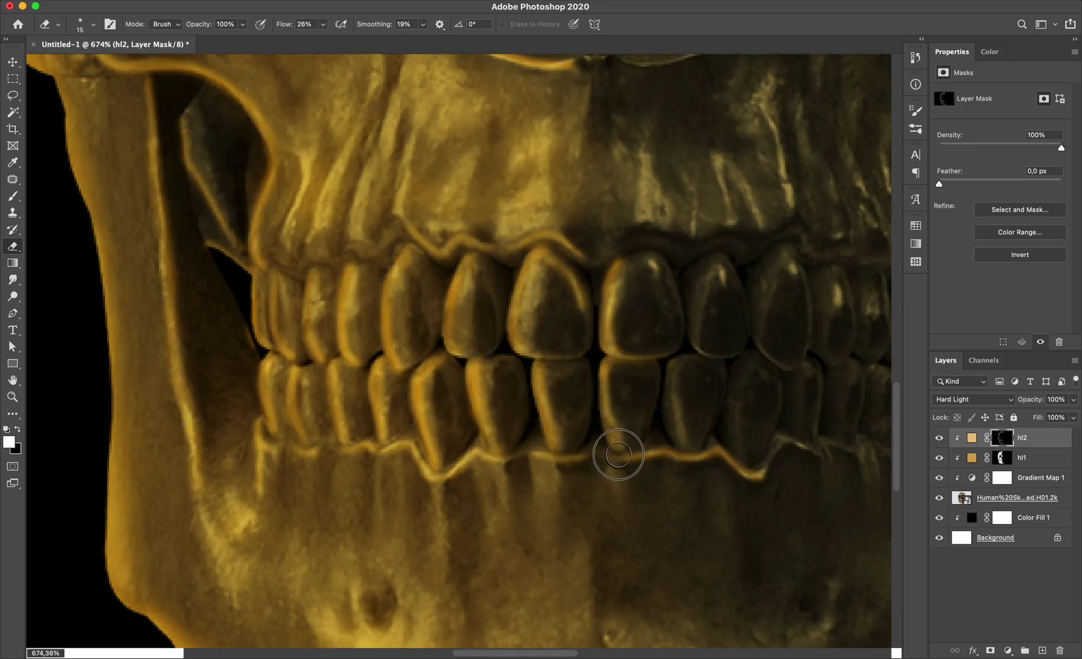
Compare the whole skull with hl2 hidden and shown
{"action": "key", "text": "super+minus"}
{"action": "scroll", "coordinate": [520, 234], "scroll_direction": "down", "scroll_amount": 10}
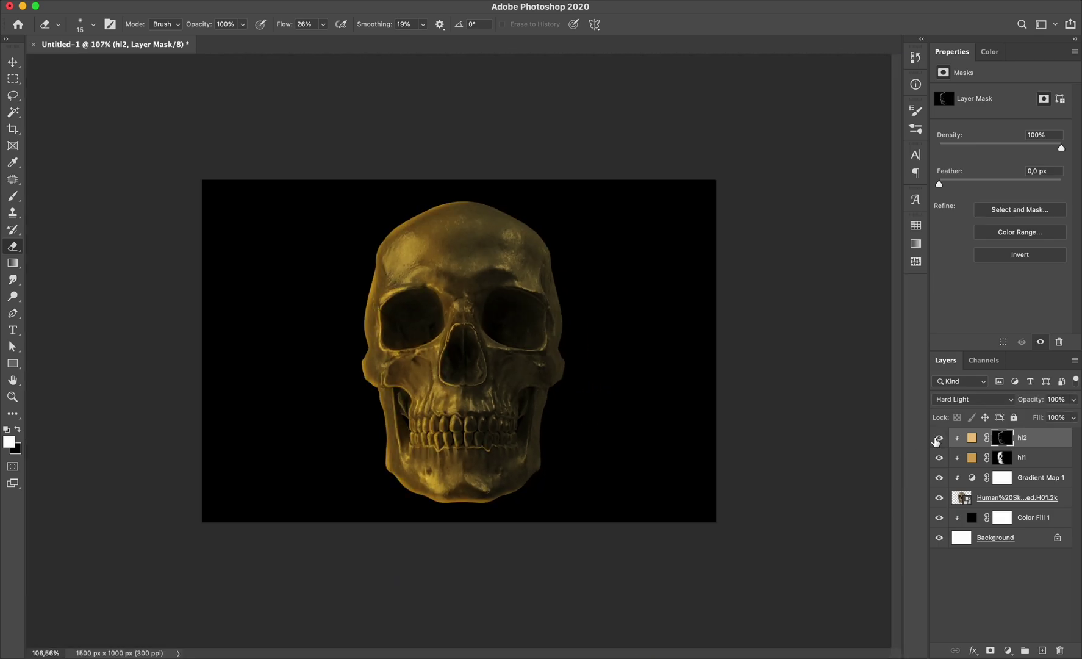
{"action": "left_click", "coordinate": [938, 438]}
{"action": "left_click", "coordinate": [939, 437]}
{"action": "scroll", "coordinate": [460, 325], "scroll_direction": "up", "scroll_amount": 3}
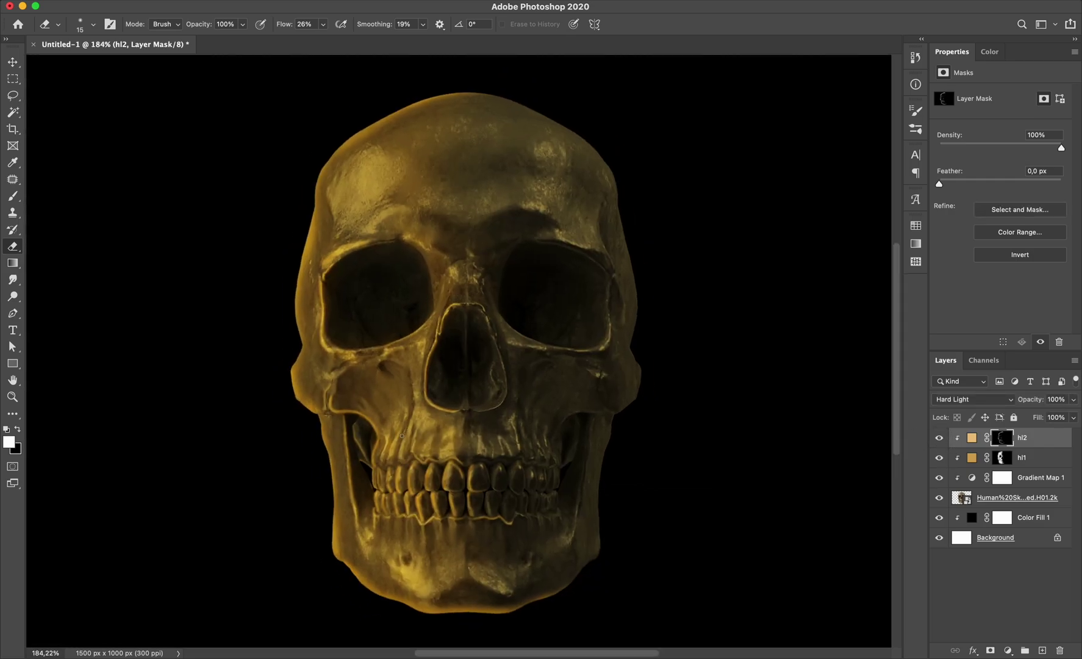
Enlarge the eraser to 60 px and undo the last hl2 mask edit
{"action": "key", "text": "bracketright"}
{"action": "key", "text": "bracketright"}
{"action": "key", "text": "bracketright"}
{"action": "key", "text": "bracketright"}
{"action": "key", "text": "bracketright"}
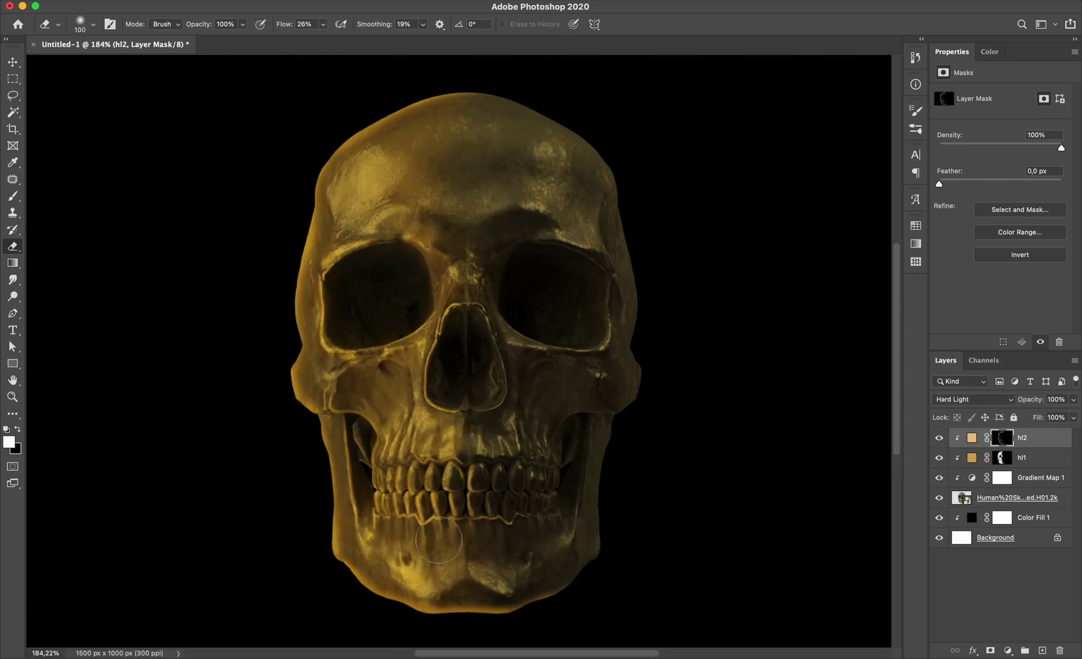
{"action": "key", "text": "bracketleft"}
{"action": "key", "text": "bracketleft"}
{"action": "key", "text": "bracketleft"}
{"action": "key", "text": "bracketleft"}
{"action": "scroll", "coordinate": [448, 201], "scroll_direction": "down", "scroll_amount": 3}
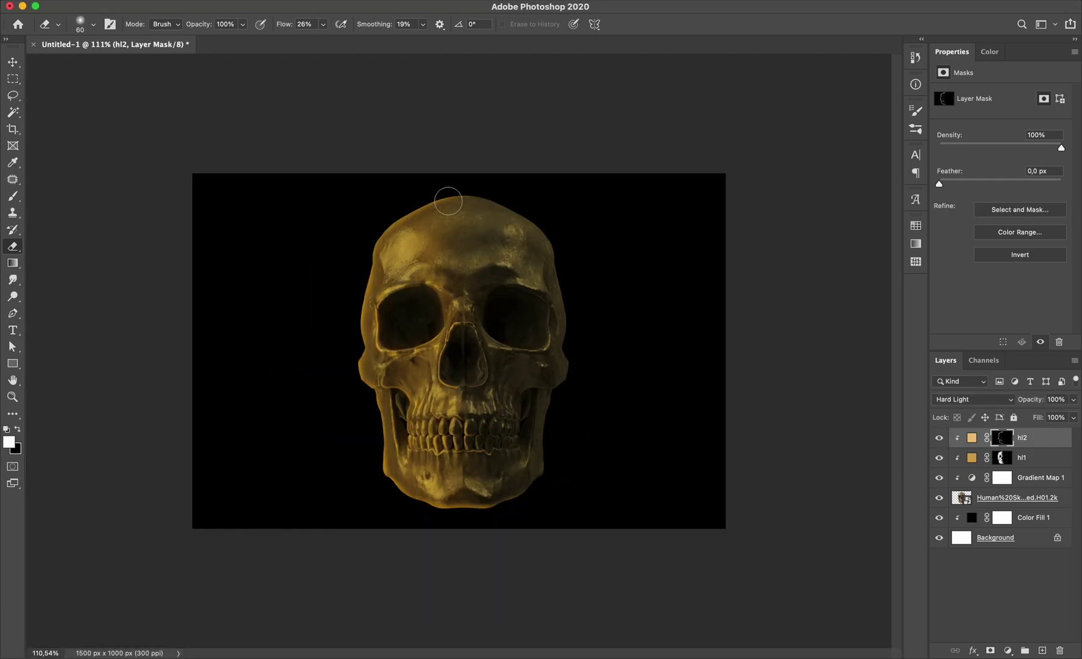
{"action": "scroll", "coordinate": [454, 356], "scroll_direction": "up", "scroll_amount": 3}
{"action": "key", "text": "super+z"}
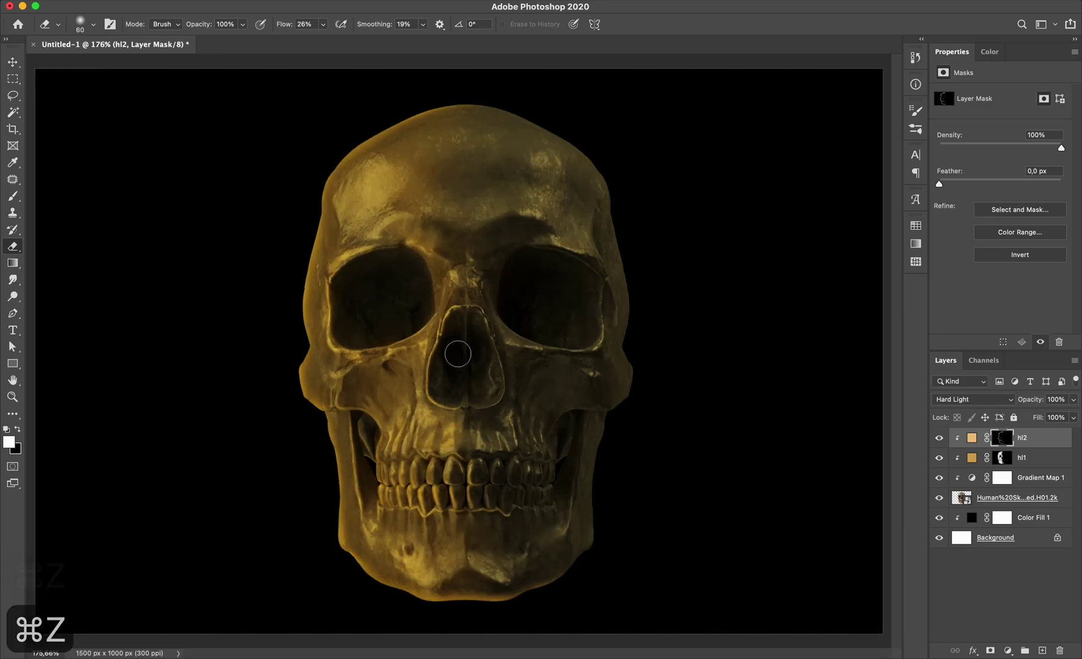
Compare the skull with the hl1 and hl2 highlight layers toggled off and on
{"action": "left_click", "coordinate": [939, 438]}
{"action": "left_click", "coordinate": [939, 438]}
{"action": "left_click", "coordinate": [939, 458]}
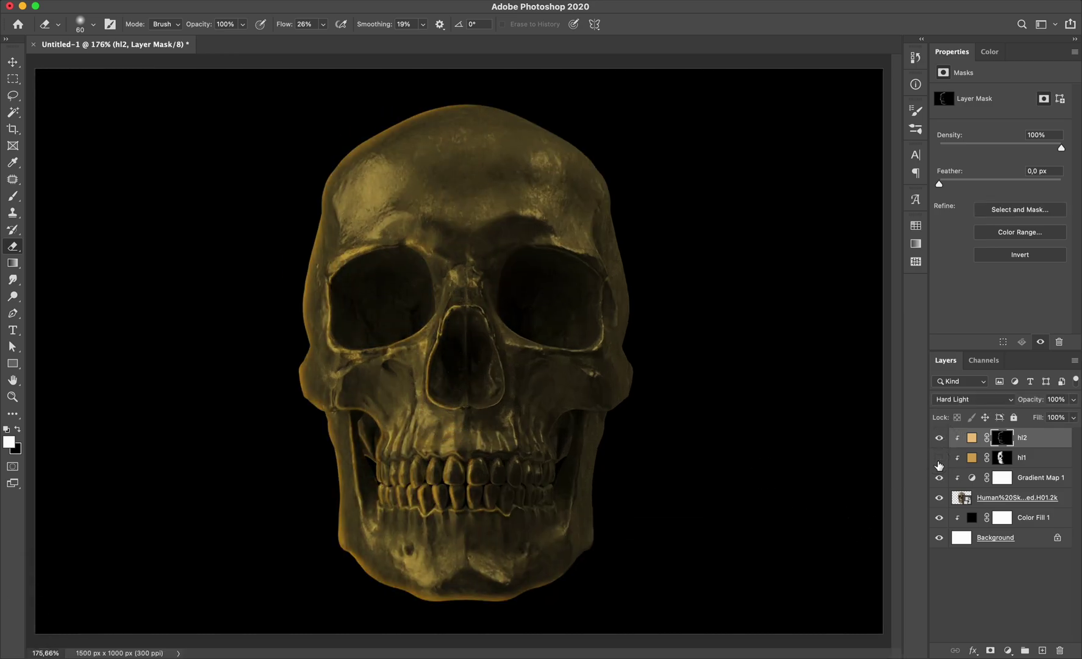
{"action": "left_click", "coordinate": [940, 437]}
{"action": "left_click", "coordinate": [940, 437]}
{"action": "left_click", "coordinate": [940, 437]}
{"action": "left_click", "coordinate": [940, 438]}
{"action": "left_click", "coordinate": [939, 458]}
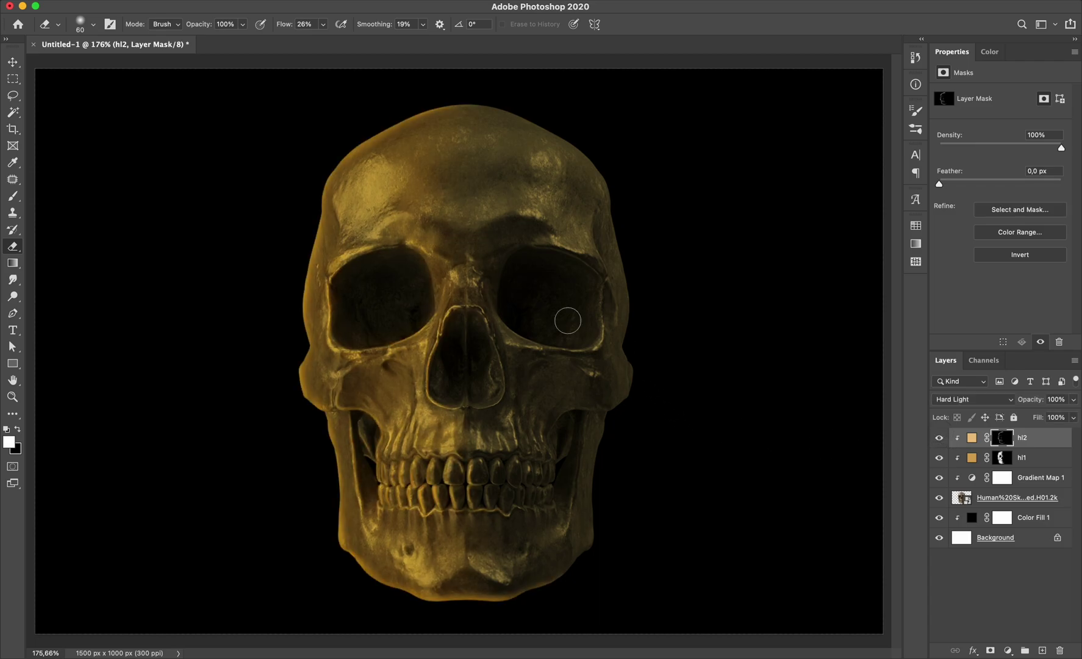
{"action": "scroll", "coordinate": [568, 320], "scroll_direction": "down", "scroll_amount": 3}
{"action": "scroll", "coordinate": [566, 320], "scroll_direction": "up", "scroll_amount": 2}
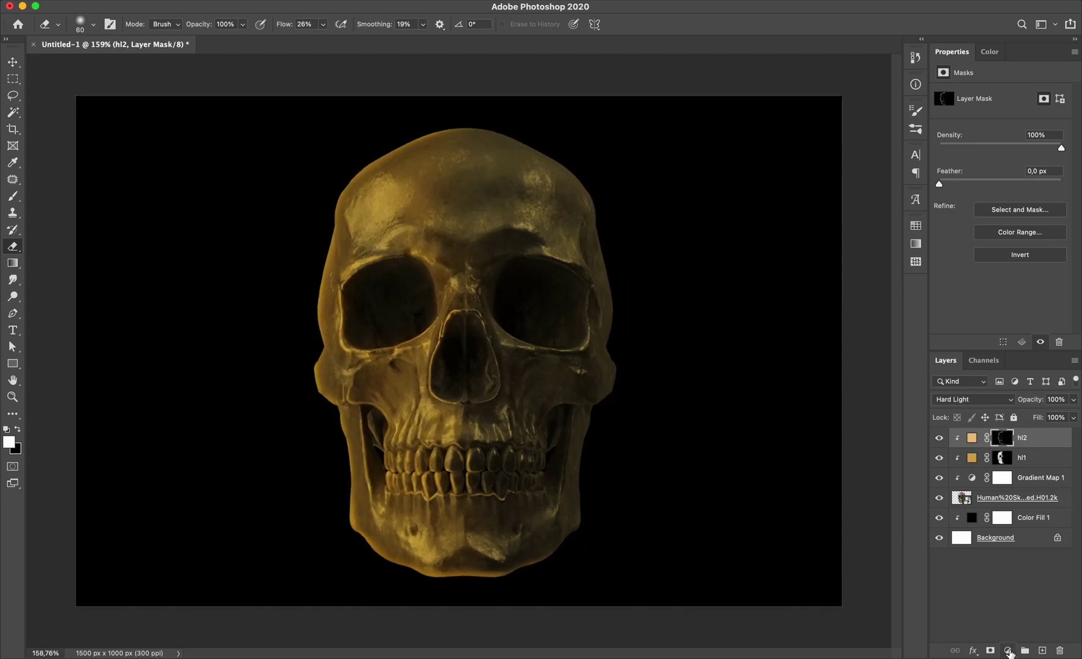
Add a dark reddish-brown Solid Color fill layer with a hue of about 16°, clip it to the skull and name it hl3
{"action": "left_click", "coordinate": [1007, 650]}
{"action": "left_click", "coordinate": [1049, 360]}
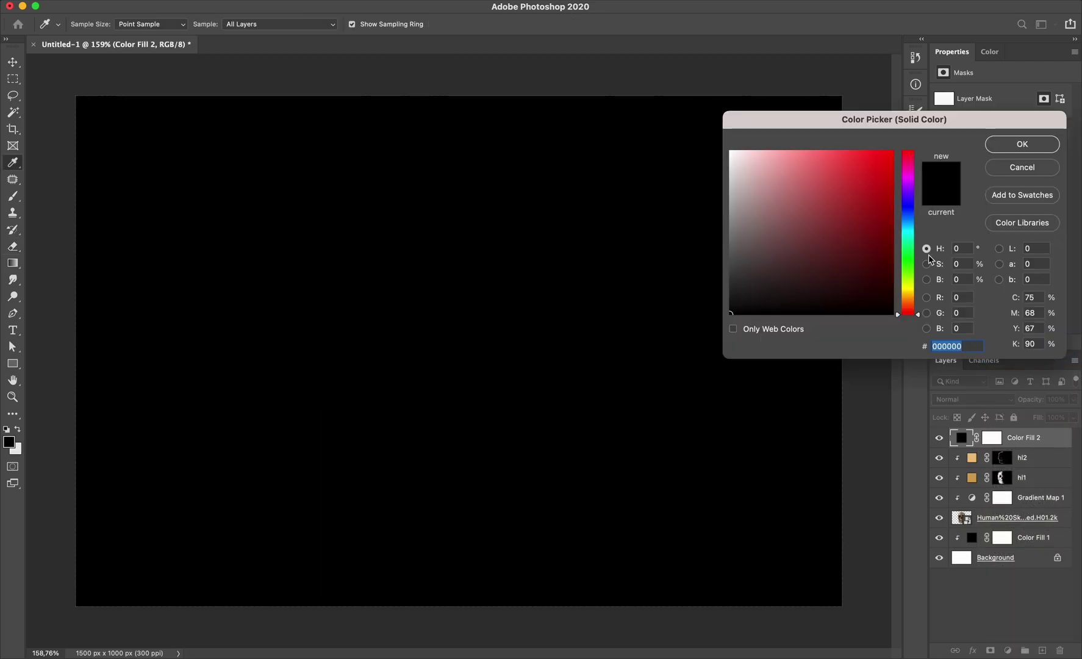
{"action": "left_click_drag", "start_coordinate": [919, 313], "coordinate": [919, 309]}
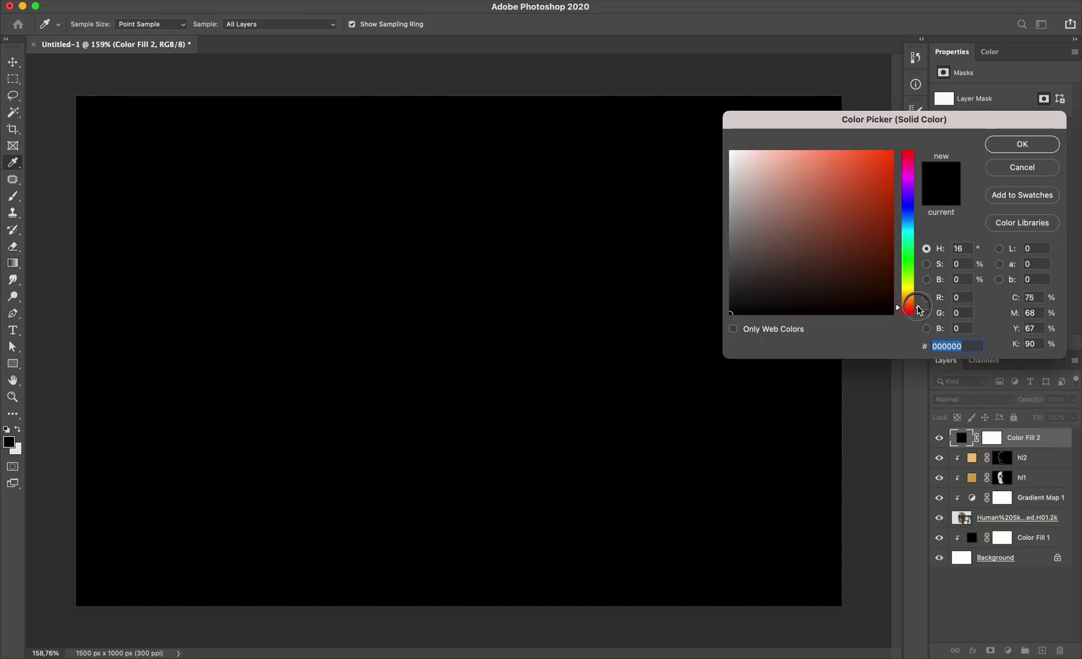
{"action": "left_click_drag", "start_coordinate": [861, 237], "coordinate": [854, 206]}
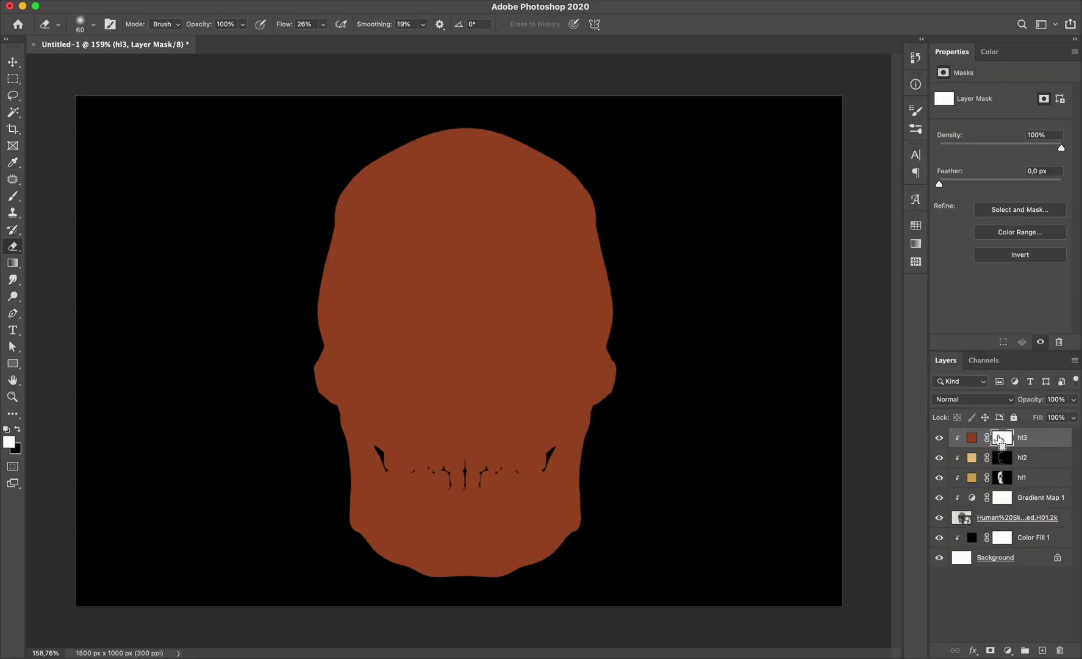
Invert the hl3 mask and paint the reddish tone in along the right side of the skull with a 200 px eraser
{"action": "key", "text": "ctrl+i"}
{"action": "left_click_drag", "start_coordinate": [579, 488], "coordinate": [536, 374]}
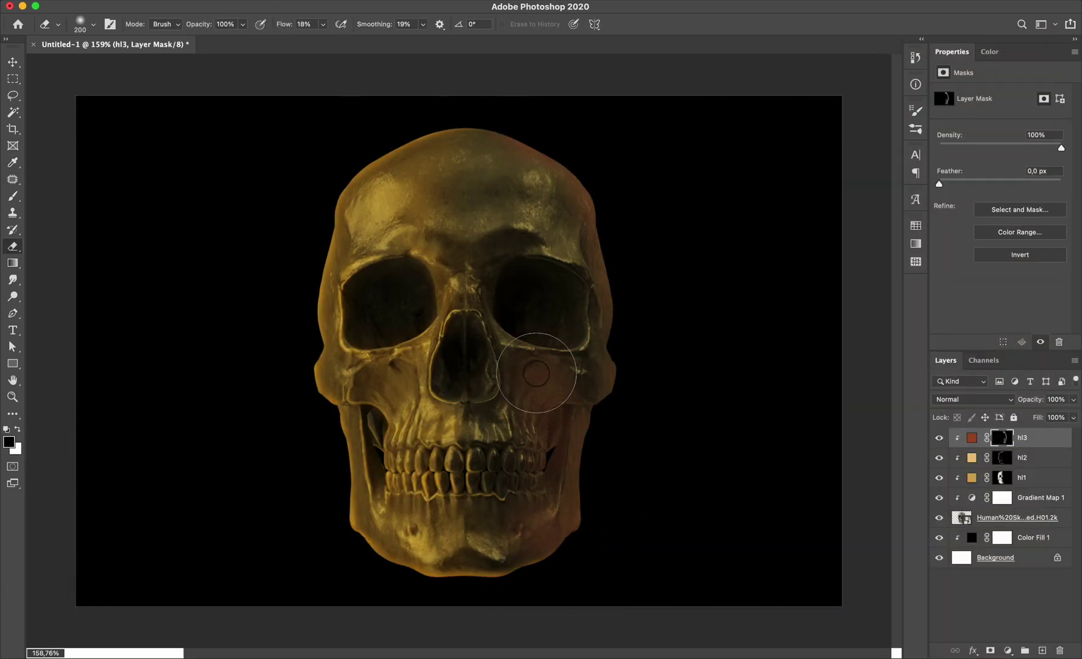
Set hl3 to Soft Light and extend its tone over the right half of the face and forehead, using a 250 px eraser
{"action": "left_click", "coordinate": [973, 399]}
{"action": "left_click", "coordinate": [952, 567]}
{"action": "key", "text": "bracketleft"}
{"action": "key", "text": "bracketleft"}
{"action": "key", "text": "bracketleft"}
{"action": "key", "text": "bracketright"}
{"action": "key", "text": "bracketright"}
{"action": "key", "text": "bracketright"}
{"action": "key", "text": "bracketright"}
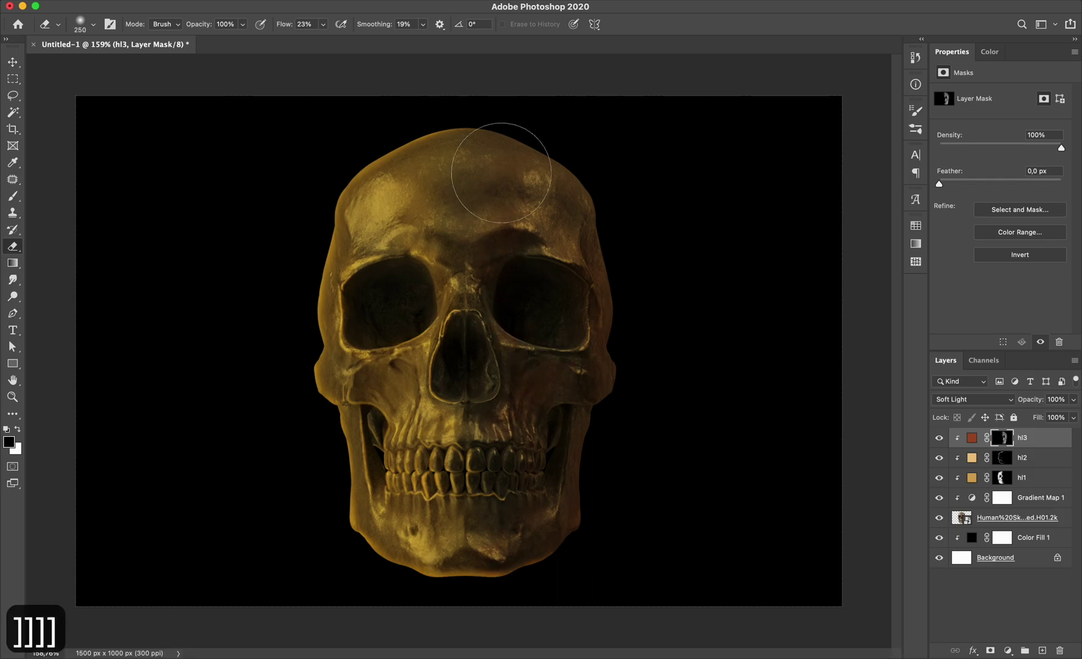
Build up the hl3 tone on the nose bridge, right cheek and jaw, varying the eraser size up to 200 px
{"action": "key", "text": "bracketleft"}
{"action": "key", "text": "bracketleft"}
{"action": "key", "text": "bracketleft"}
{"action": "key", "text": "bracketleft"}
{"action": "key", "text": "bracketleft"}
{"action": "key", "text": "bracketleft"}
{"action": "key", "text": "bracketright"}
{"action": "key", "text": "bracketright"}
{"action": "key", "text": "bracketright"}
{"action": "key", "text": "bracketright"}
{"action": "key", "text": "bracketright"}
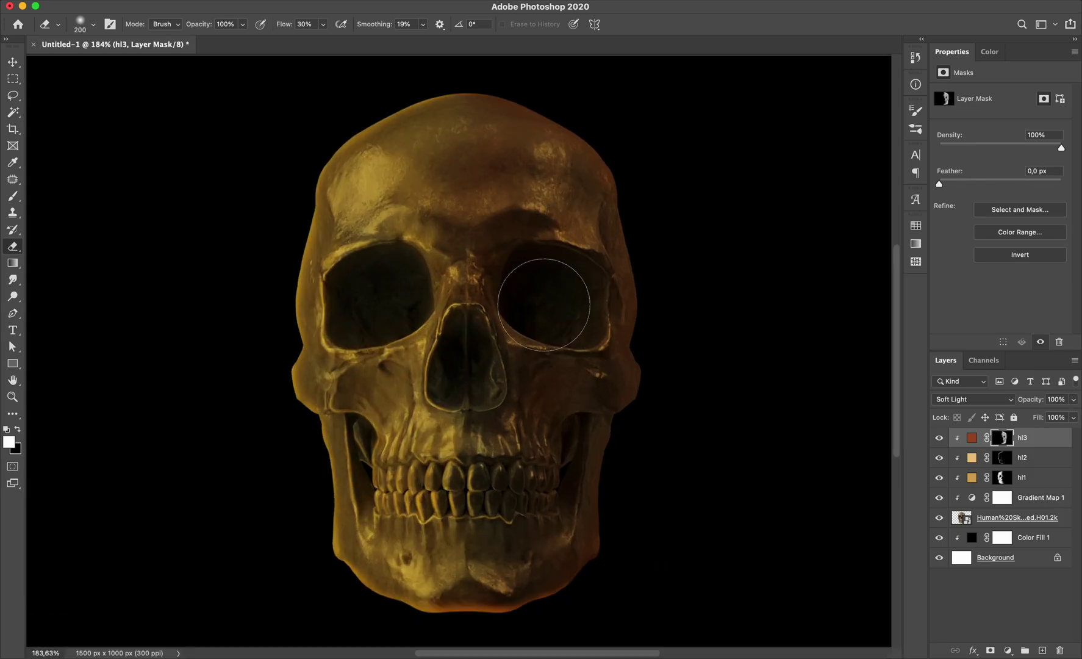
Tone down the hl3 mask around the right eye socket and surrounding bone with varying eraser sizes
{"action": "key", "text": "bracketleft"}
{"action": "key", "text": "bracketleft"}
{"action": "key", "text": "bracketleft"}
{"action": "key", "text": "bracketleft"}
{"action": "key", "text": "bracketleft"}
{"action": "key", "text": "bracketright"}
{"action": "key", "text": "bracketright"}
{"action": "key", "text": "bracketright"}
{"action": "key", "text": "bracketright"}
{"action": "key", "text": "bracketright"}
{"action": "scroll", "coordinate": [488, 366], "scroll_direction": "down", "scroll_amount": 1}
Reveal the hl3 tone on the right-hand teeth and gums with the eraser reduced to 45 px
{"action": "key", "text": "x"}
{"action": "key", "text": "bracketleft"}
{"action": "key", "text": "bracketleft"}
{"action": "key", "text": "bracketleft"}
{"action": "key", "text": "bracketleft"}
{"action": "key", "text": "bracketleft"}
{"action": "key", "text": "bracketleft"}
{"action": "key", "text": "bracketleft"}
{"action": "key", "text": "bracketleft"}
{"action": "key", "text": "bracketleft"}
{"action": "key", "text": "bracketleft"}
{"action": "scroll", "coordinate": [536, 387], "scroll_direction": "down", "scroll_amount": 4}
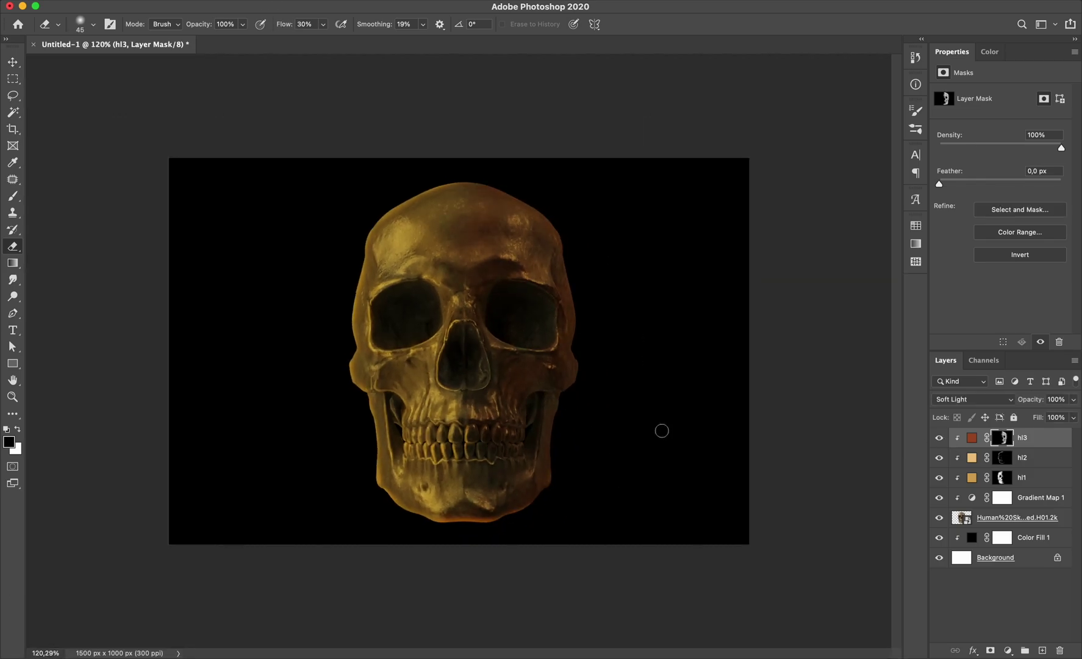
Add an orange Solid Color fill layer named hl4, clip it to the skull, set it to Hard Light and invert its mask
{"action": "left_click", "coordinate": [1007, 651]}
{"action": "left_click", "coordinate": [1012, 357]}
{"action": "type", "text": "hl4"}
{"action": "left_click", "coordinate": [952, 578]}
{"action": "right_click", "coordinate": [1043, 437]}
{"action": "left_click", "coordinate": [949, 302]}
{"action": "key", "text": "super+i"}
Lower the eraser's flow and adjust the orange shade of the hl4 fill
{"action": "left_click_drag", "start_coordinate": [282, 24], "coordinate": [270, 28]}
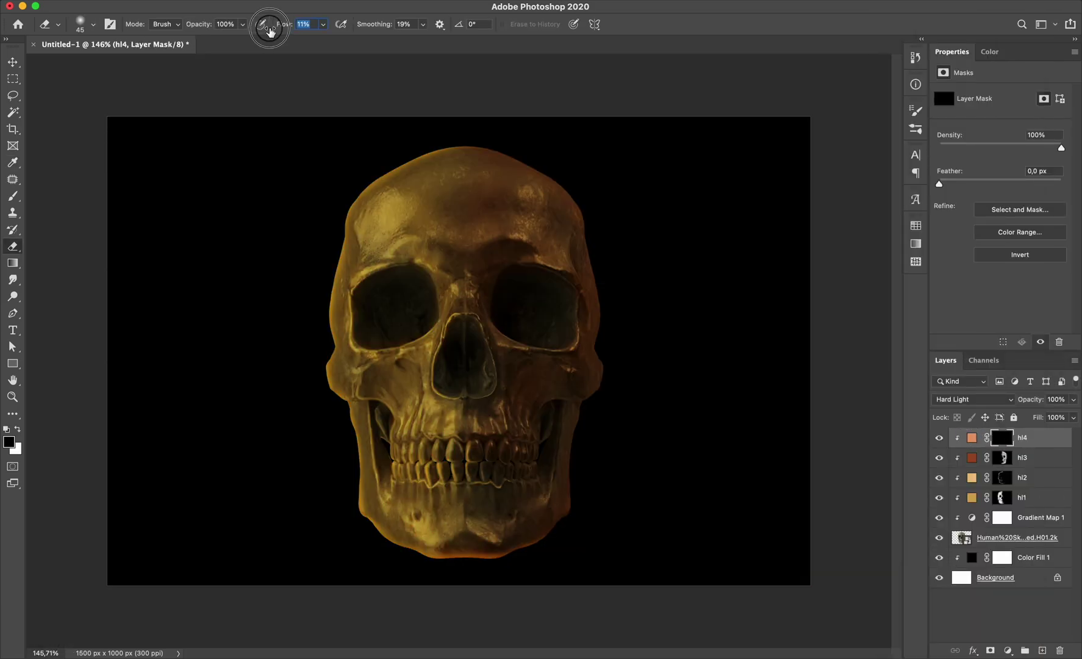
{"action": "double_click", "coordinate": [972, 437]}
{"action": "left_click", "coordinate": [794, 156]}
{"action": "left_click", "coordinate": [1022, 144]}
Paint the hl4 highlight along the skull's right outer rim from the jaw up to the cranium with a smaller eraser
{"action": "scroll", "coordinate": [501, 597], "scroll_direction": "up", "scroll_amount": 4}
{"action": "key", "text": "bracketleft"}
{"action": "key", "text": "bracketleft"}
{"action": "key", "text": "bracketleft"}
{"action": "left_click_drag", "start_coordinate": [537, 506], "coordinate": [633, 287]}
{"action": "scroll", "coordinate": [633, 287], "scroll_direction": "up", "scroll_amount": 5}
{"action": "mouse_move", "coordinate": [617, 433]}
{"action": "left_mouse_down"}
{"action": "mouse_move", "coordinate": [380, 147]}
{"action": "mouse_move", "coordinate": [552, 201]}
{"action": "left_mouse_up"}
{"action": "scroll", "coordinate": [511, 174], "scroll_direction": "down", "scroll_amount": 4}
{"action": "scroll", "coordinate": [473, 515], "scroll_direction": "up", "scroll_amount": 3}
Change the hl4 fill to a lighter salmon and paint highlights on the bone ridges above the right front teeth
{"action": "double_click", "coordinate": [971, 437]}
{"action": "left_click", "coordinate": [809, 131]}
{"action": "left_click", "coordinate": [1022, 143]}
{"action": "scroll", "coordinate": [462, 418], "scroll_direction": "up", "scroll_amount": 6}
{"action": "left_click_drag", "start_coordinate": [479, 317], "coordinate": [476, 278]}
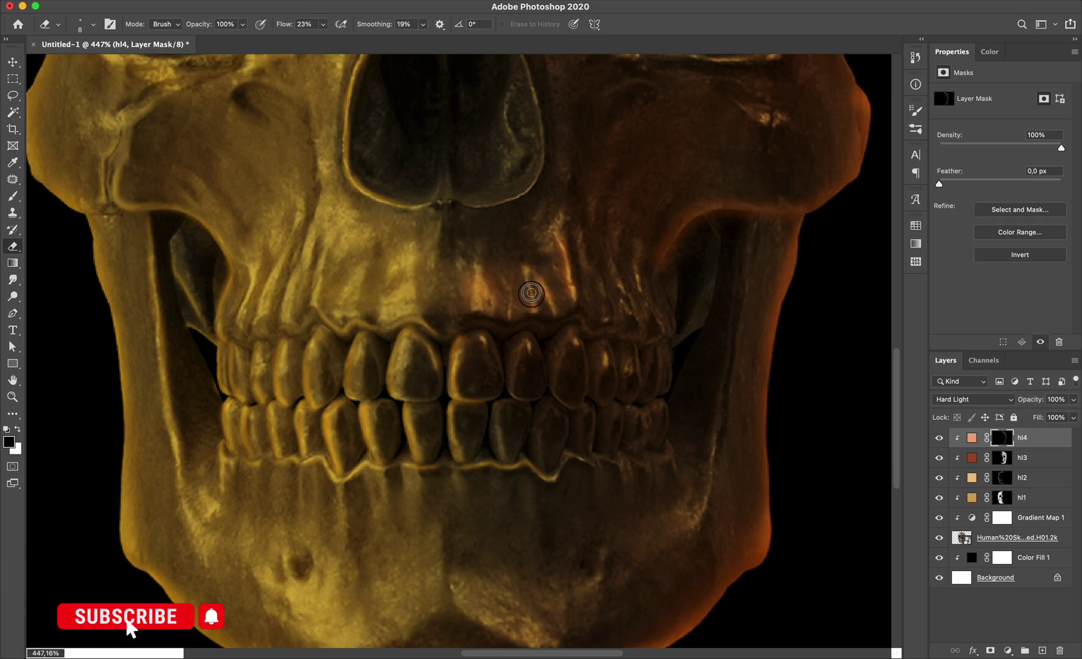
Paint thin hl4 highlights along the inner edge of the right jaw and the underside of the right cheekbone
{"action": "key", "text": "bracketleft"}
{"action": "key", "text": "bracketleft"}
{"action": "key", "text": "bracketleft"}
{"action": "key", "text": "bracketleft"}
{"action": "left_click_drag", "start_coordinate": [701, 506], "coordinate": [735, 298]}
{"action": "left_click_drag", "start_coordinate": [848, 183], "coordinate": [659, 269]}
Trace the lower and upper rims of the right eye socket on the hl4 mask with a 7 px eraser
{"action": "scroll", "coordinate": [705, 261], "scroll_direction": "up", "scroll_amount": 5}
{"action": "key", "text": "bracketleft"}
{"action": "key", "text": "bracketleft"}
{"action": "key", "text": "bracketleft"}
{"action": "left_click_drag", "start_coordinate": [395, 279], "coordinate": [643, 295]}
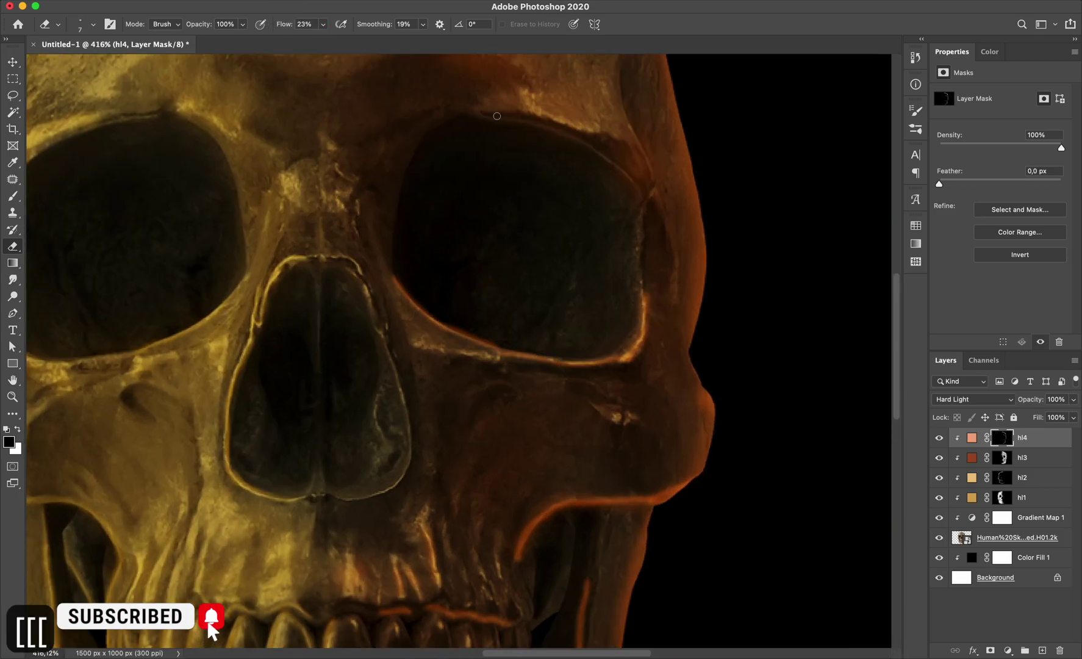
{"action": "left_click_drag", "start_coordinate": [478, 114], "coordinate": [641, 194]}
{"action": "left_click_drag", "start_coordinate": [629, 125], "coordinate": [642, 212]}
Paint the hl4 highlight along the right lower gum line and on the chin ridge, enlarging the eraser for the chin
{"action": "scroll", "coordinate": [411, 346], "scroll_direction": "down", "scroll_amount": 4}
{"action": "scroll", "coordinate": [379, 455], "scroll_direction": "up", "scroll_amount": 6}
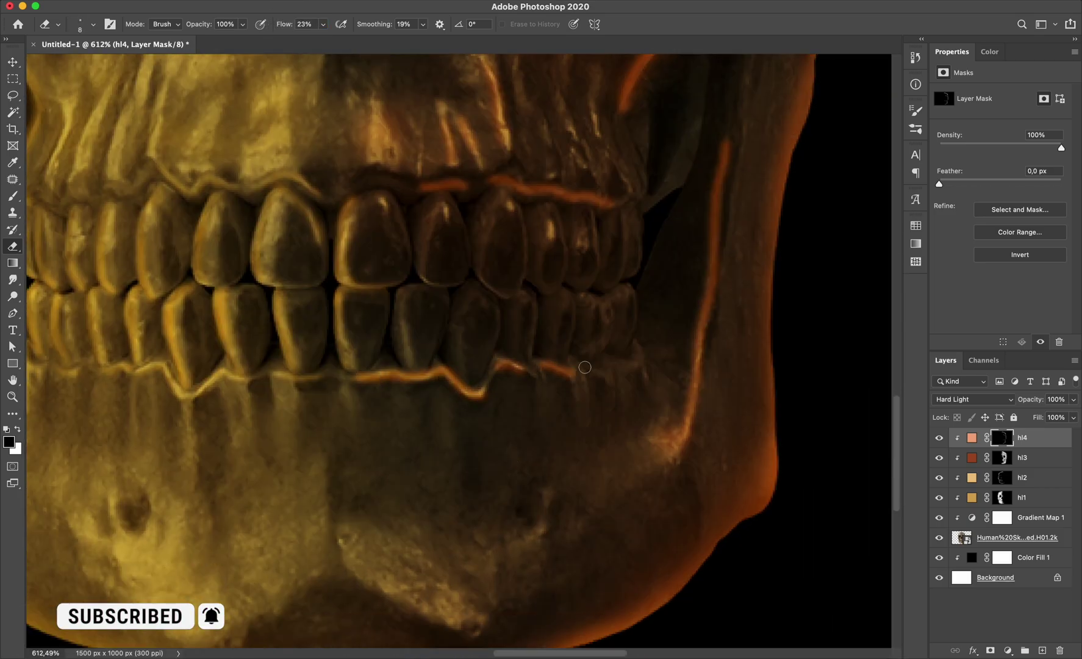
{"action": "key", "text": "bracketright"}
{"action": "key", "text": "bracketright"}
{"action": "key", "text": "bracketright"}
{"action": "key", "text": "bracketright"}
{"action": "key", "text": "bracketright"}
{"action": "key", "text": "bracketright"}
{"action": "key", "text": "bracketright"}
{"action": "scroll", "coordinate": [380, 455], "scroll_direction": "down", "scroll_amount": 4}
{"action": "scroll", "coordinate": [442, 189], "scroll_direction": "up", "scroll_amount": 6}
Outline the right edges of the upper right teeth on the hl4 mask with an 8 px eraser
{"action": "key", "text": "bracketleft"}
{"action": "key", "text": "bracketleft"}
{"action": "key", "text": "bracketleft"}
{"action": "key", "text": "bracketleft"}
{"action": "key", "text": "bracketleft"}
{"action": "key", "text": "bracketleft"}
{"action": "key", "text": "bracketleft"}
{"action": "key", "text": "bracketleft"}
{"action": "key", "text": "bracketleft"}
{"action": "key", "text": "bracketleft"}
{"action": "key", "text": "bracketleft"}
{"action": "key", "text": "bracketleft"}
{"action": "left_click_drag", "start_coordinate": [346, 337], "coordinate": [340, 222]}
{"action": "left_click_drag", "start_coordinate": [423, 337], "coordinate": [419, 222]}
{"action": "left_click_drag", "start_coordinate": [496, 355], "coordinate": [498, 220]}
{"action": "left_click_drag", "start_coordinate": [543, 349], "coordinate": [554, 236]}
{"action": "left_click_drag", "start_coordinate": [584, 345], "coordinate": [607, 244]}
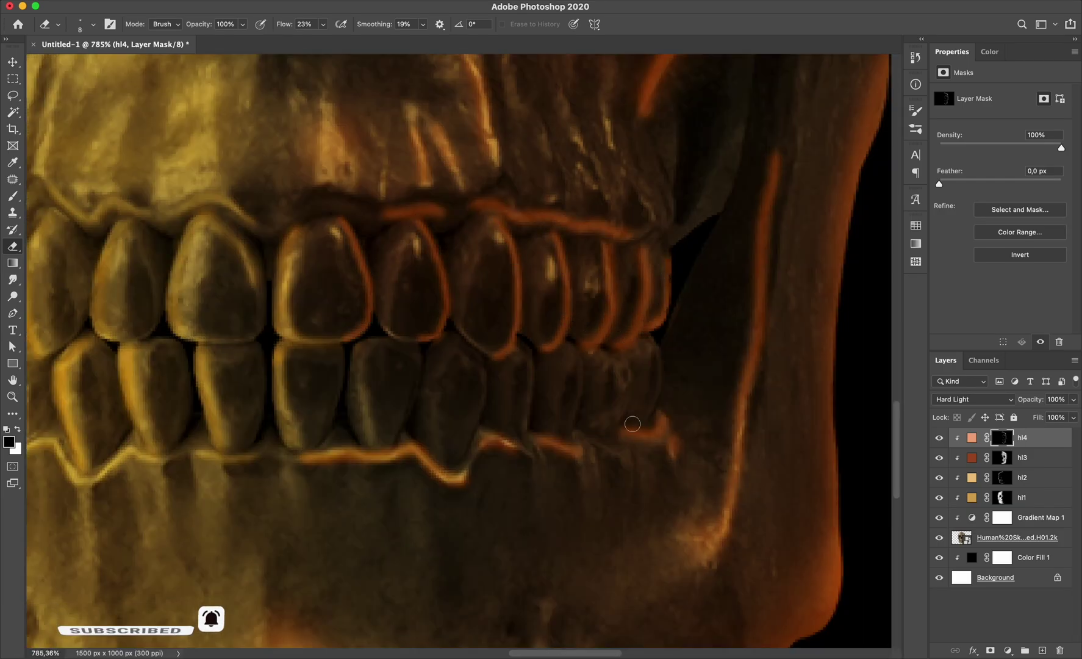
Outline the right edges of the lower right teeth on the hl4 mask
{"action": "left_click_drag", "start_coordinate": [578, 355], "coordinate": [573, 435]}
{"action": "left_click_drag", "start_coordinate": [523, 345], "coordinate": [528, 440]}
{"action": "left_click_drag", "start_coordinate": [470, 341], "coordinate": [454, 465]}
{"action": "left_click_drag", "start_coordinate": [412, 345], "coordinate": [375, 449]}
Trace the hl4 highlight down the right edge of the nasal opening with a fine eraser
{"action": "scroll", "coordinate": [374, 449], "scroll_direction": "down", "scroll_amount": 5}
{"action": "key", "text": "bracketright"}
{"action": "key", "text": "bracketright"}
{"action": "key", "text": "bracketright"}
{"action": "key", "text": "bracketright"}
{"action": "scroll", "coordinate": [473, 417], "scroll_direction": "up", "scroll_amount": 4}
{"action": "left_click_drag", "start_coordinate": [459, 193], "coordinate": [476, 367]}
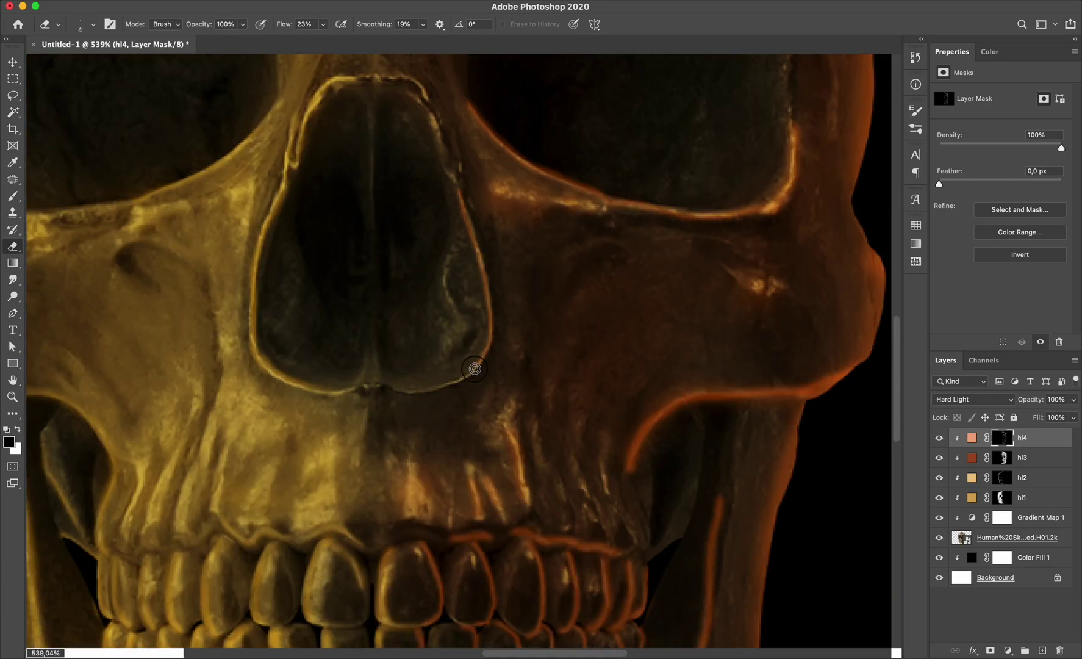
Swap the mask colours and soften the hl4 highlights around the right jaw and gum line with a 35 px eraser
{"action": "scroll", "coordinate": [440, 214], "scroll_direction": "down", "scroll_amount": 4}
{"action": "scroll", "coordinate": [577, 338], "scroll_direction": "up", "scroll_amount": 4}
{"action": "key", "text": "x"}
{"action": "key", "text": "bracketright"}
{"action": "key", "text": "bracketright"}
{"action": "key", "text": "bracketright"}
{"action": "key", "text": "bracketright"}
{"action": "key", "text": "bracketright"}
{"action": "key", "text": "bracketright"}
{"action": "key", "text": "bracketright"}
{"action": "key", "text": "bracketright"}
{"action": "key", "text": "bracketright"}
{"action": "key", "text": "bracketright"}
{"action": "key", "text": "bracketright"}
{"action": "key", "text": "bracketright"}
{"action": "scroll", "coordinate": [552, 496], "scroll_direction": "down", "scroll_amount": 3}
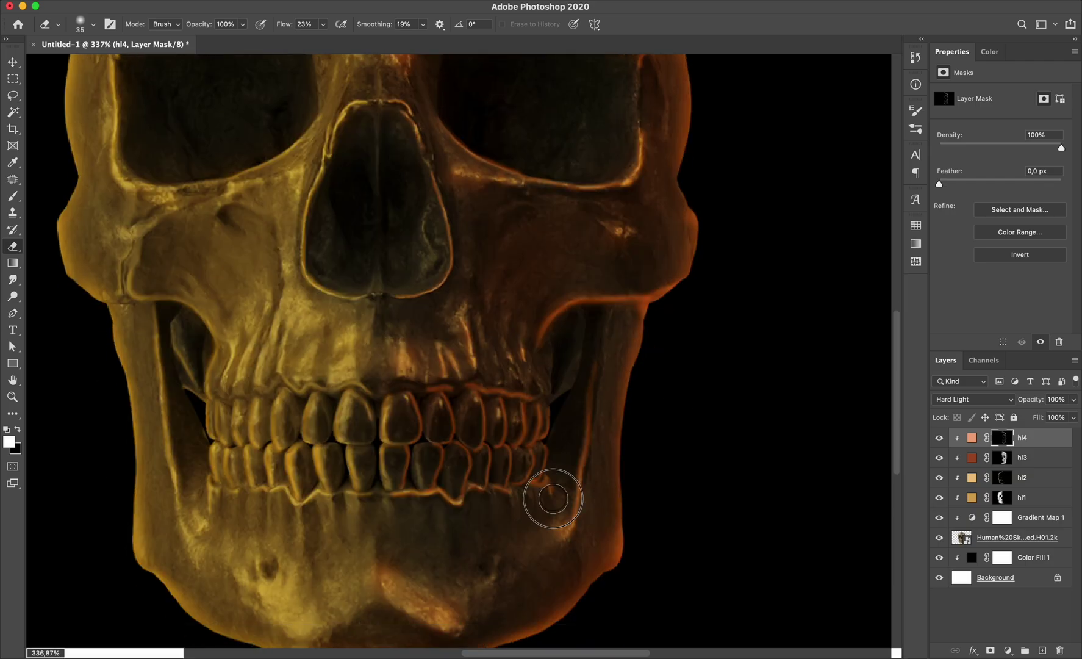
Fade the hl4 highlight under the right cheekbone with a smaller eraser
{"action": "scroll", "coordinate": [612, 431], "scroll_direction": "up", "scroll_amount": 1}
{"action": "key", "text": "bracketleft"}
{"action": "key", "text": "bracketleft"}
{"action": "key", "text": "bracketleft"}
{"action": "key", "text": "bracketleft"}
{"action": "key", "text": "bracketleft"}
{"action": "left_click_drag", "start_coordinate": [574, 346], "coordinate": [618, 312]}
{"action": "scroll", "coordinate": [677, 295], "scroll_direction": "up", "scroll_amount": 5}
{"action": "scroll", "coordinate": [491, 226], "scroll_direction": "down", "scroll_amount": 5}
Refine the hl4 outlines on the right-hand teeth with a 9 px eraser, alternating between hiding and revealing
{"action": "scroll", "coordinate": [473, 270], "scroll_direction": "up", "scroll_amount": 3}
{"action": "key", "text": "bracketleft"}
{"action": "key", "text": "bracketleft"}
{"action": "key", "text": "bracketleft"}
{"action": "key", "text": "bracketleft"}
{"action": "key", "text": "bracketleft"}
{"action": "key", "text": "bracketleft"}
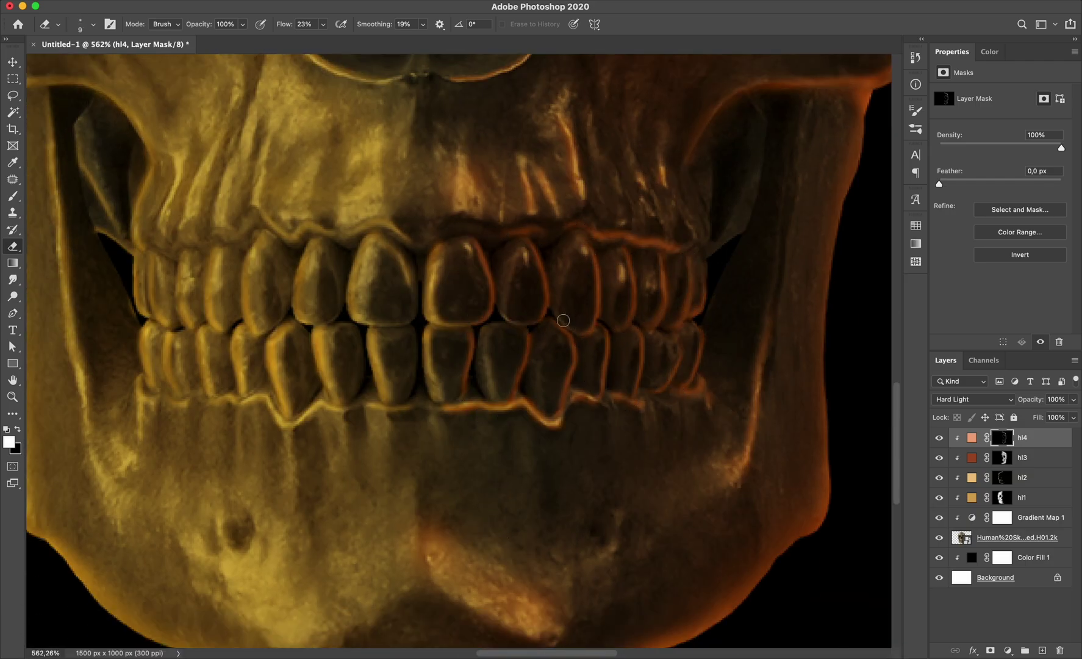
{"action": "key", "text": "alt+bracketleft"}
{"action": "key", "text": "x"}
{"action": "key", "text": "bracketright"}
{"action": "key", "text": "bracketright"}
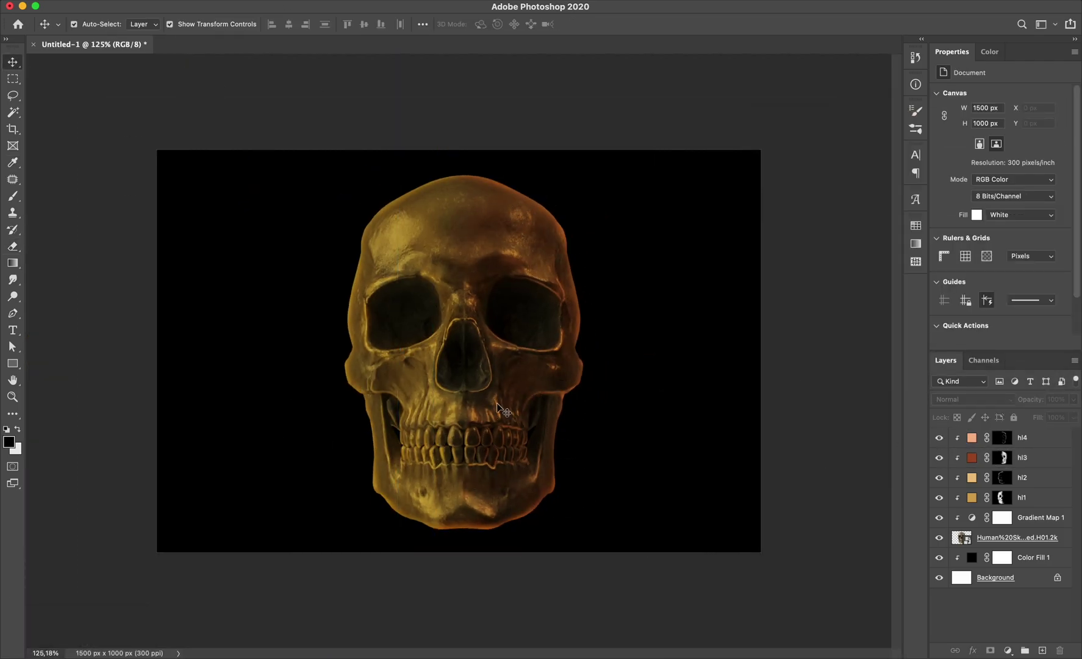
Shift the hl3 fill colour to a purer, more saturated dark red
{"action": "left_click_drag", "start_coordinate": [913, 306], "coordinate": [913, 308]}
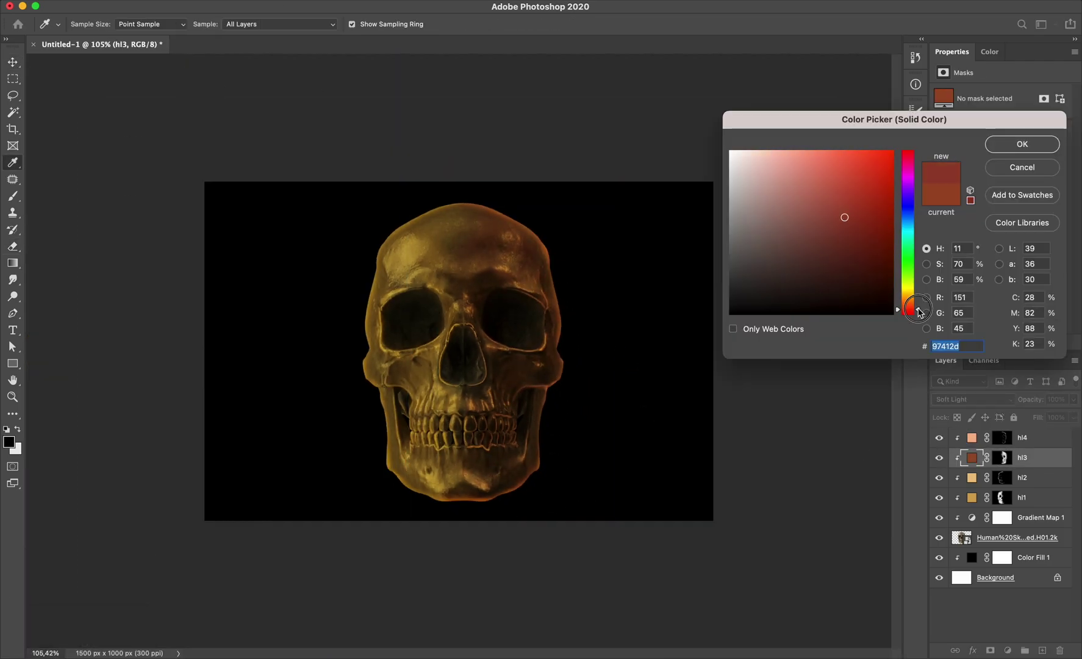
{"action": "left_click", "coordinate": [853, 206]}
{"action": "key", "text": "f"}
{"action": "key", "text": "f"}
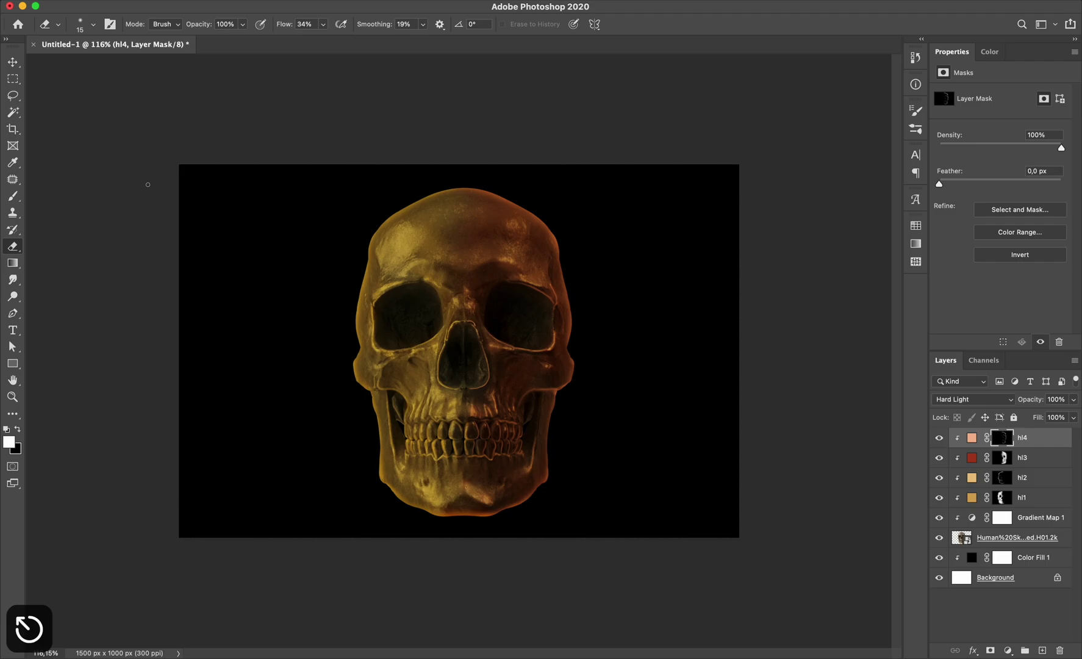
Hide layers hl1 to hl4 and show them again one by one to review each highlight's effect
{"action": "key", "text": "v"}
{"action": "left_click", "coordinate": [193, 133]}
{"action": "left_click_drag", "start_coordinate": [939, 437], "coordinate": [939, 518]}
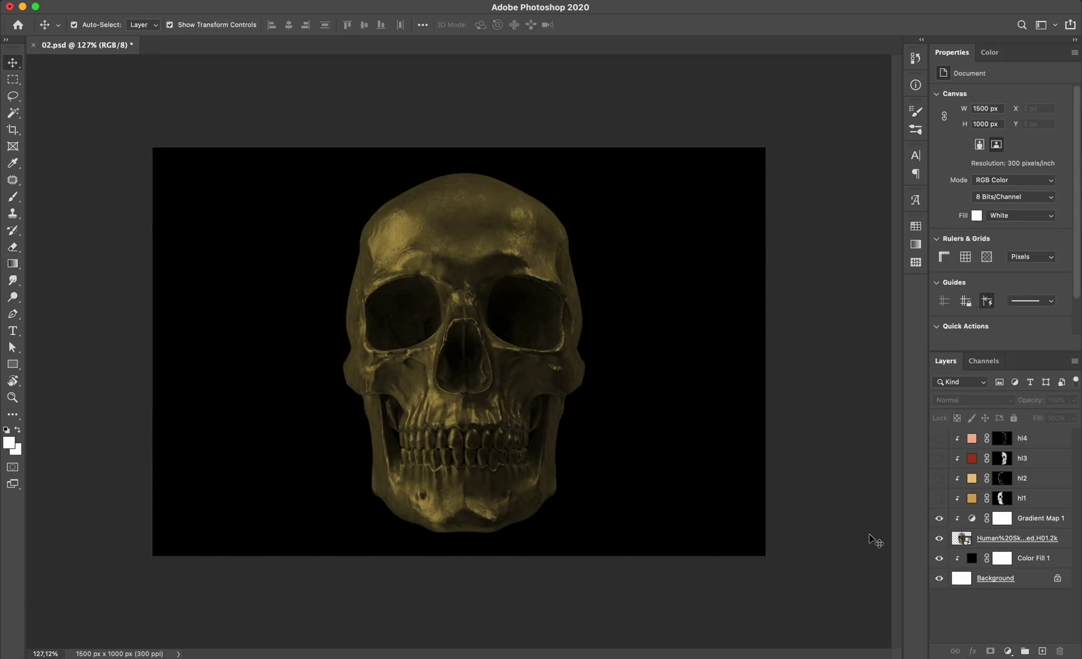
{"action": "left_click", "coordinate": [939, 499]}
{"action": "left_click", "coordinate": [939, 478]}
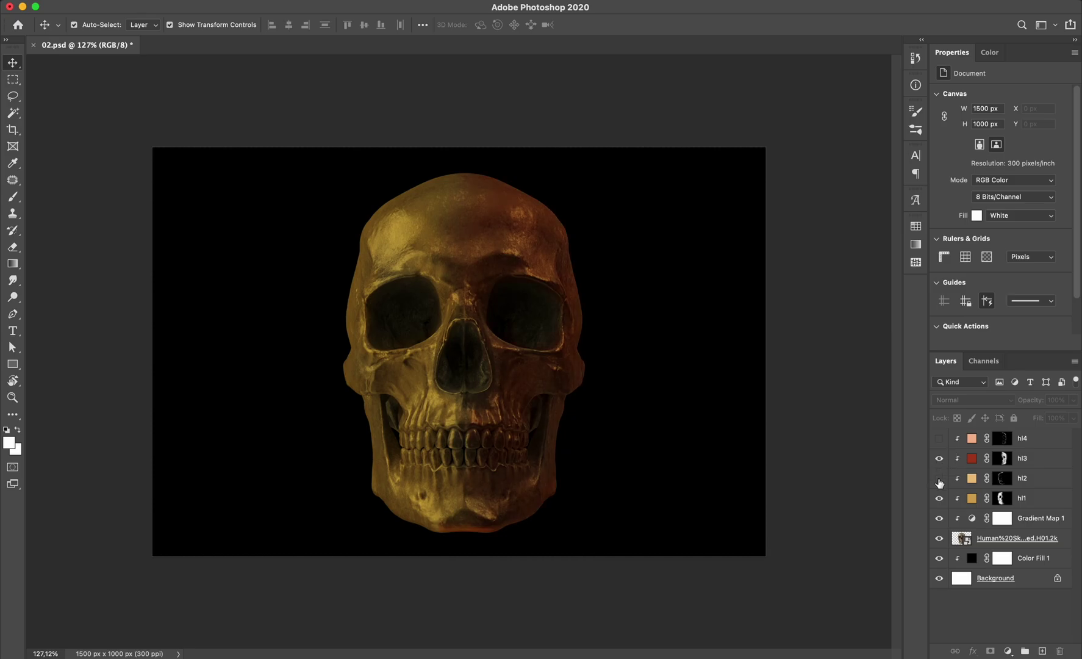
{"action": "left_click", "coordinate": [939, 459]}
{"action": "left_click", "coordinate": [939, 438]}
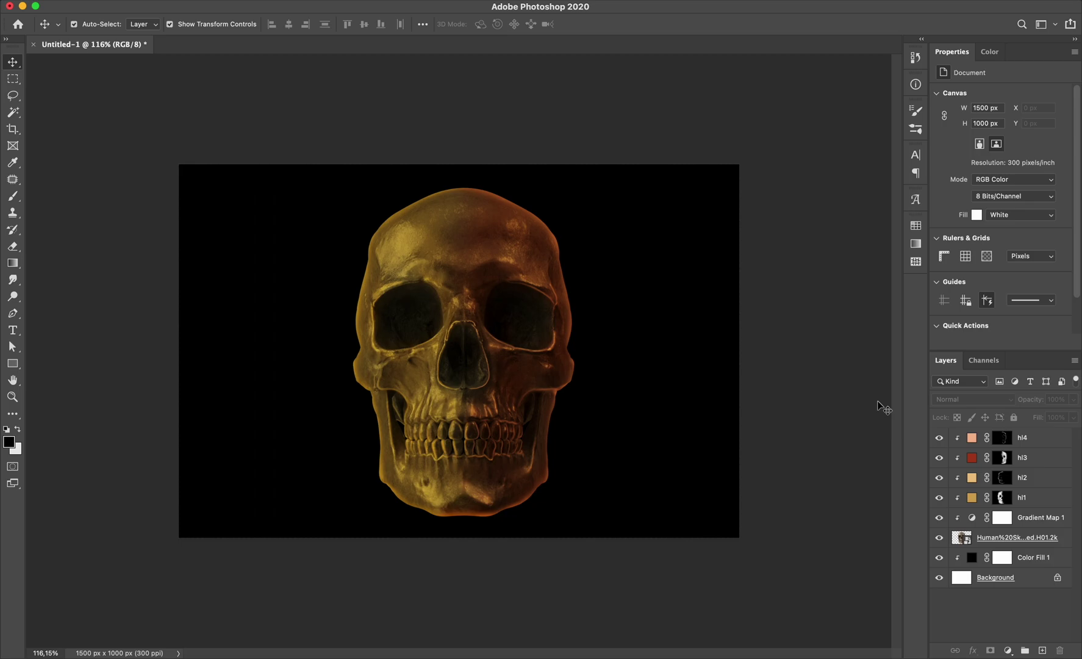
Try a turquoise fill for hl1 and a pale green fill, a1d5b2, for hl2
{"action": "double_click", "coordinate": [971, 497]}
{"action": "left_click_drag", "start_coordinate": [908, 293], "coordinate": [915, 232]}
{"action": "left_click", "coordinate": [1023, 143]}
{"action": "double_click", "coordinate": [971, 477]}
{"action": "mouse_move", "coordinate": [915, 300]}
{"action": "left_mouse_down"}
{"action": "mouse_move", "coordinate": [908, 234]}
{"action": "mouse_move", "coordinate": [913, 250]}
{"action": "left_mouse_up"}
{"action": "left_click_drag", "start_coordinate": [840, 248], "coordinate": [769, 177]}
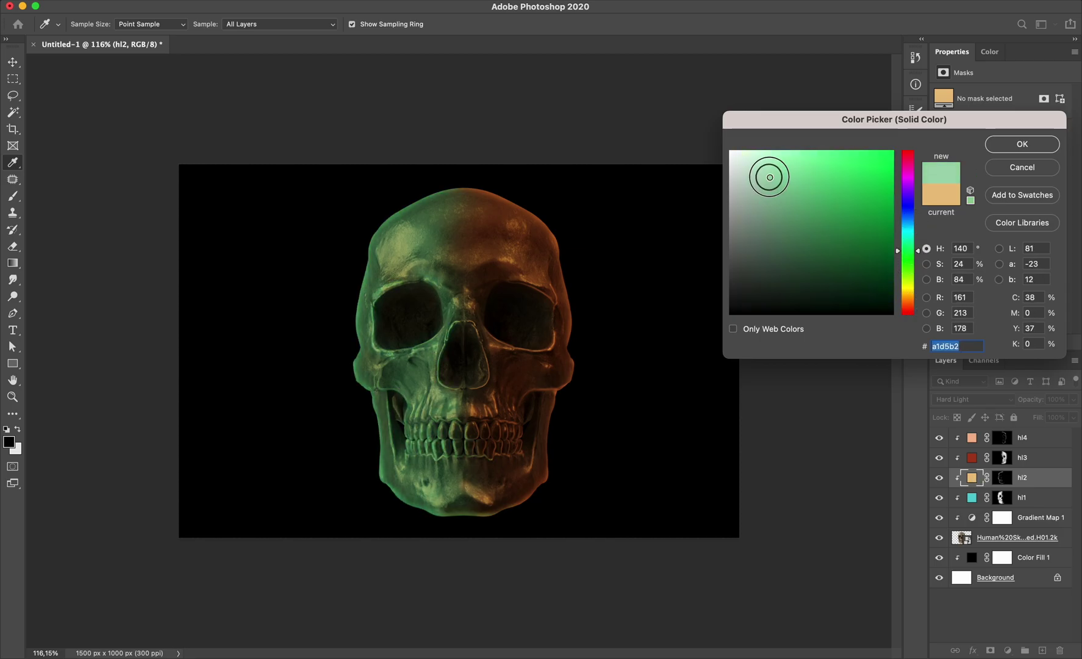
{"action": "left_click", "coordinate": [1023, 144]}
Try a dark blue fill for hl3 and a pale pink fill, eab2b2, for hl4
{"action": "double_click", "coordinate": [972, 458]}
{"action": "left_click_drag", "start_coordinate": [909, 308], "coordinate": [909, 203]}
{"action": "left_click", "coordinate": [1022, 144]}
{"action": "double_click", "coordinate": [972, 437]}
{"action": "left_click_drag", "start_coordinate": [909, 305], "coordinate": [908, 213]}
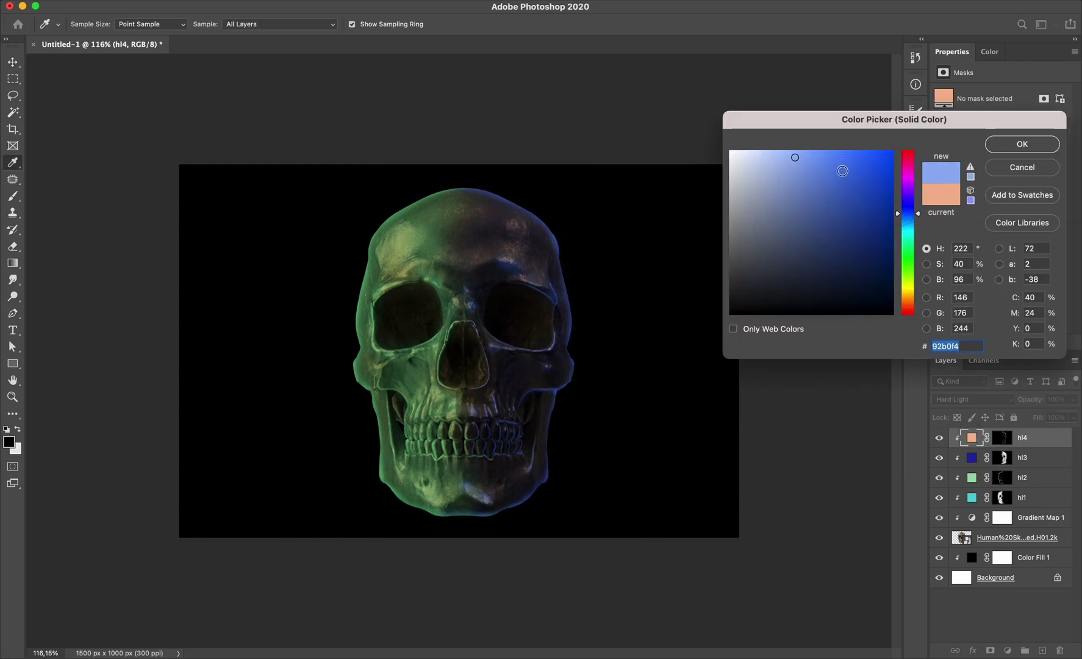
{"action": "left_click_drag", "start_coordinate": [913, 268], "coordinate": [906, 329]}
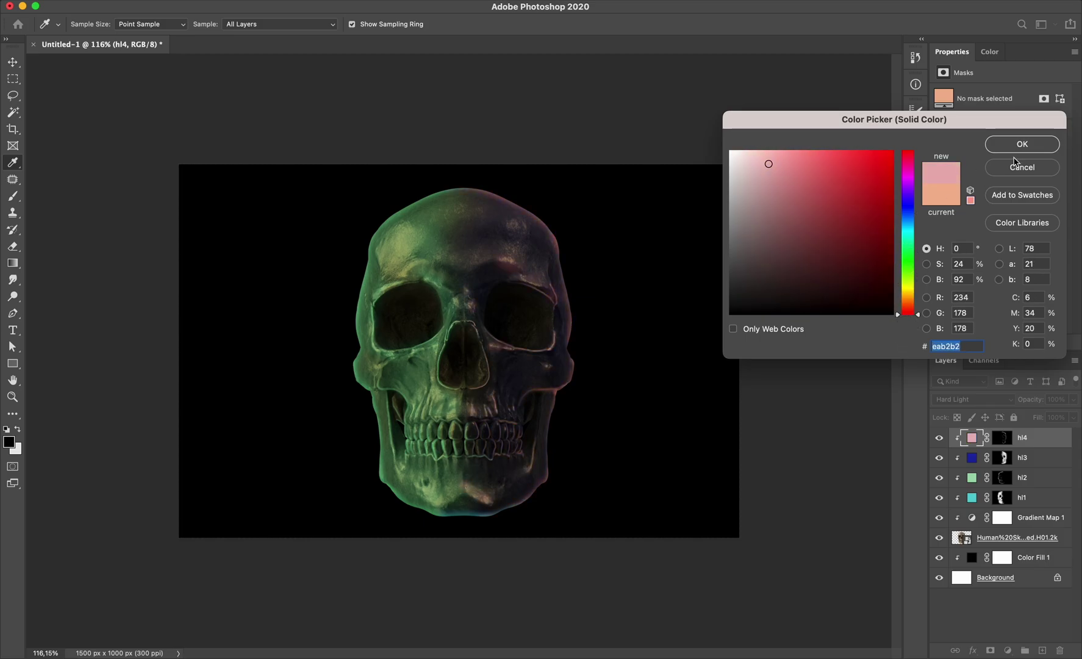
{"action": "left_click", "coordinate": [1018, 146]}
Try a purple fill for hl3
{"action": "double_click", "coordinate": [970, 458]}
{"action": "left_click_drag", "start_coordinate": [912, 202], "coordinate": [916, 179]}
{"action": "left_click", "coordinate": [1023, 144]}
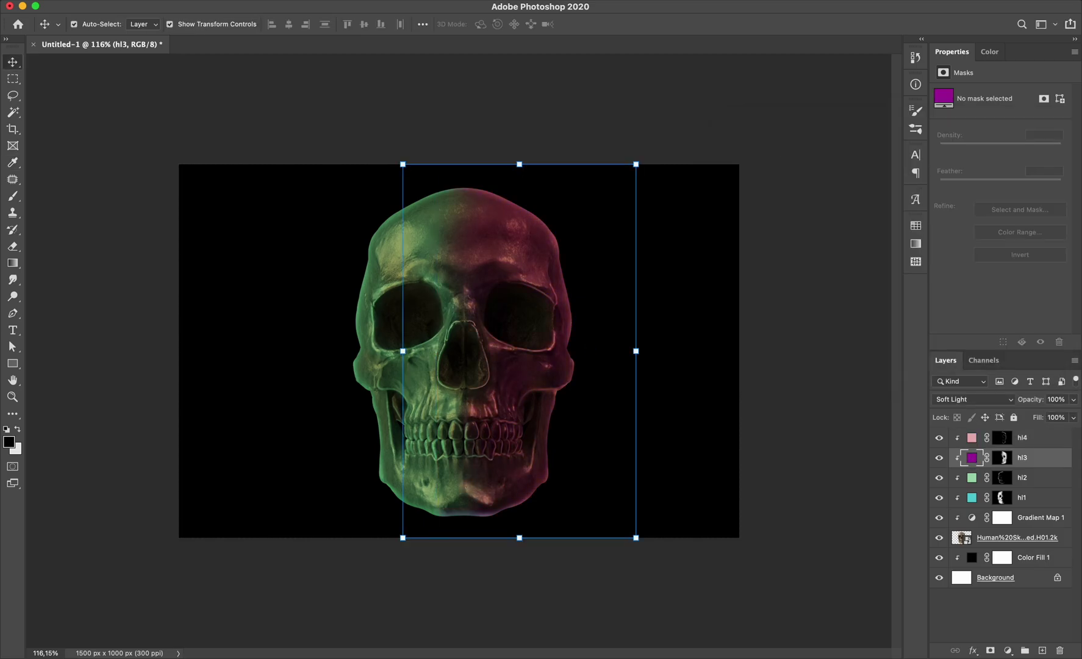
Undo the trial colour changes on the four highlight layers, keeping all of them visible
{"action": "key", "text": "super+z"}
{"action": "key", "text": "super+z"}
{"action": "key", "text": "super+z"}
{"action": "left_click_drag", "start_coordinate": [939, 497], "coordinate": [939, 438]}
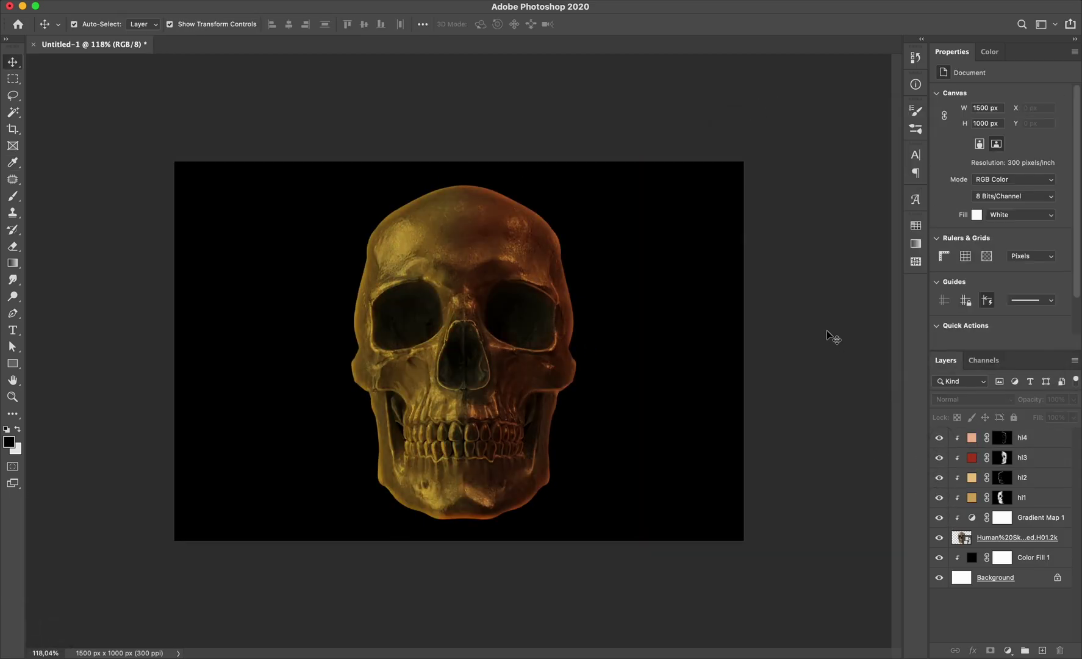
Group the skull image, gradient map and hl1 to hl4 layers and name the group raw
{"action": "scroll", "coordinate": [582, 338], "scroll_direction": "down", "scroll_amount": 5}
{"action": "scroll", "coordinate": [582, 338], "scroll_direction": "up", "scroll_amount": 6}
{"action": "left_click", "coordinate": [1017, 537]}
{"action": "left_click", "coordinate": [1043, 443], "text": "shift"}
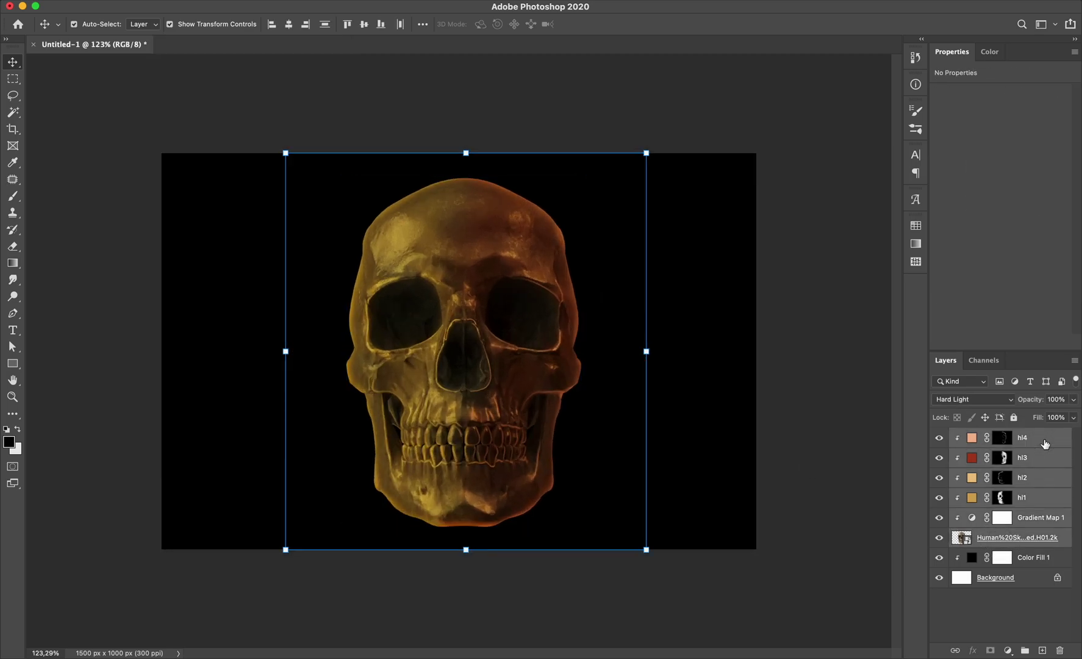
{"action": "right_click", "coordinate": [1047, 444]}
{"action": "left_click", "coordinate": [1057, 589]}
{"action": "left_click", "coordinate": [1025, 650]}
{"action": "double_click", "coordinate": [1000, 436]}
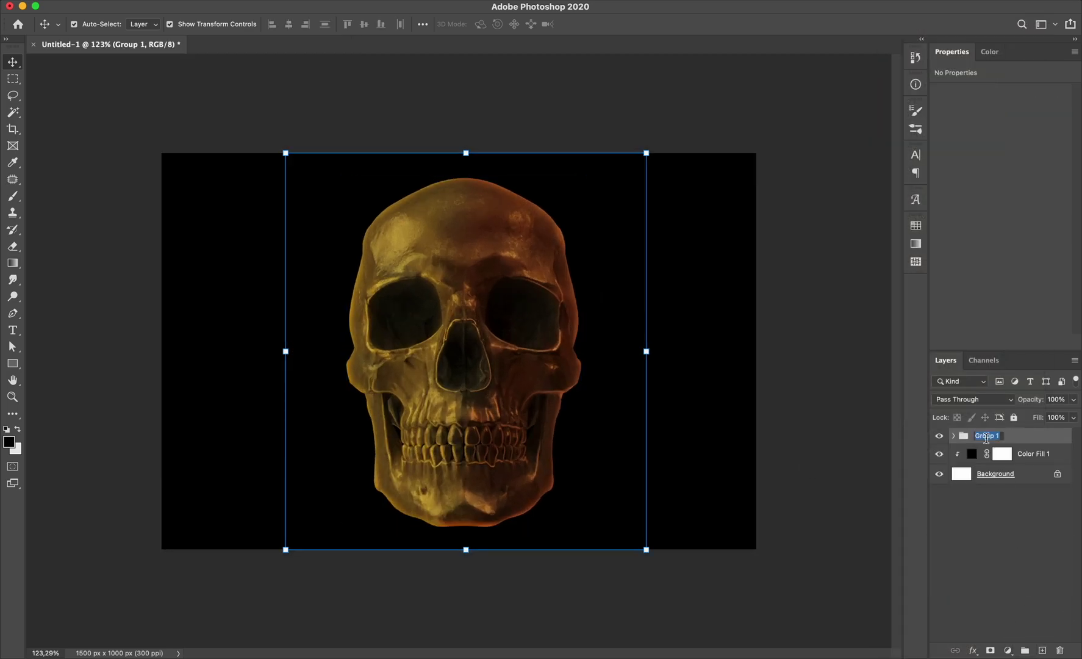
{"action": "type", "text": "raw"}
{"action": "key", "text": "Return"}
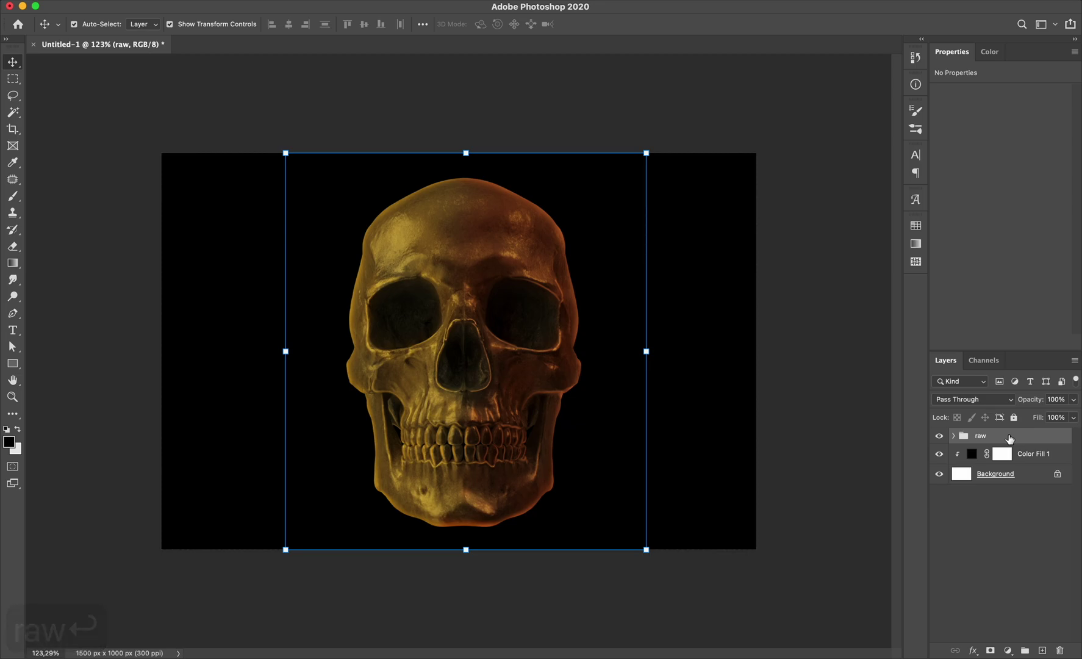
Duplicate the raw group, hide the original and convert the copy to a smart object
{"action": "key", "text": "super+j"}
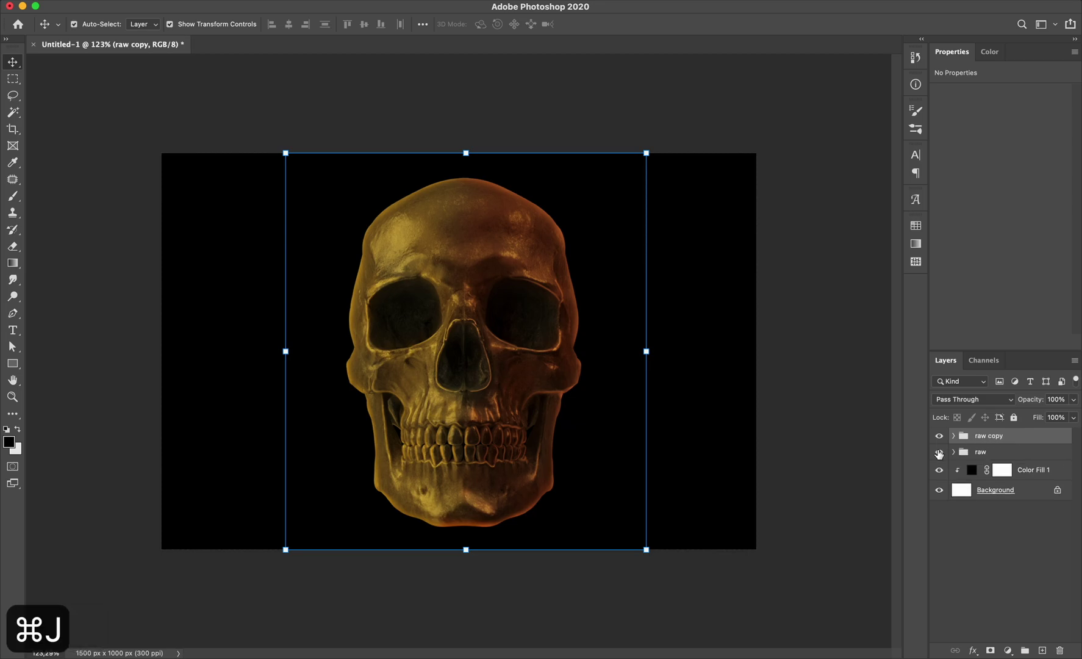
{"action": "left_click", "coordinate": [939, 452]}
{"action": "left_click", "coordinate": [983, 436]}
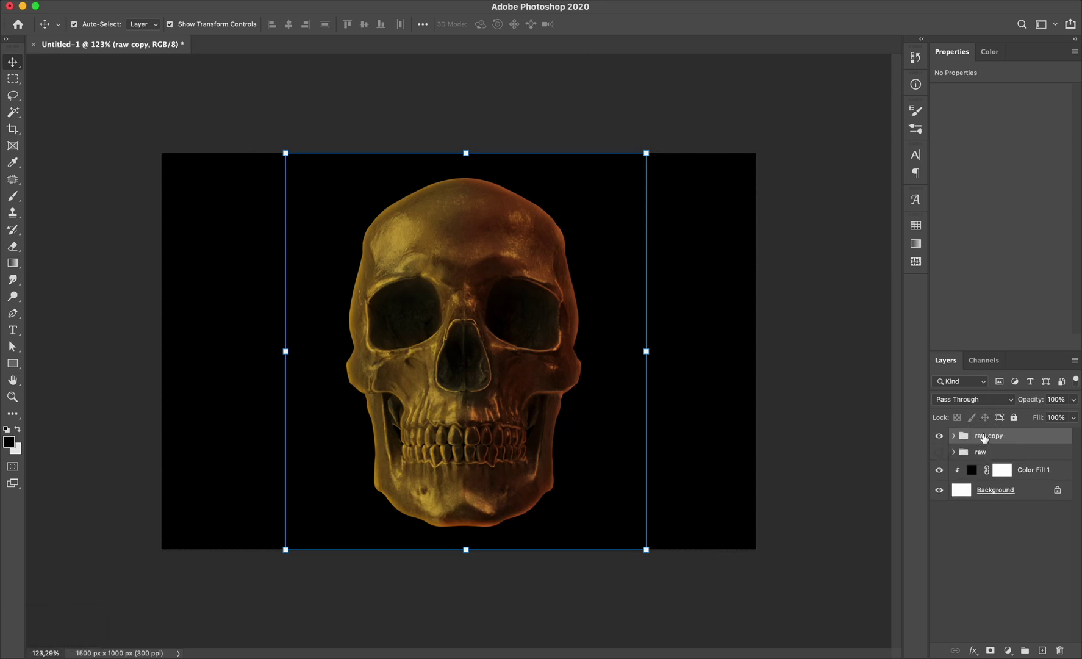
{"action": "right_click", "coordinate": [983, 437]}
{"action": "left_click", "coordinate": [953, 242]}
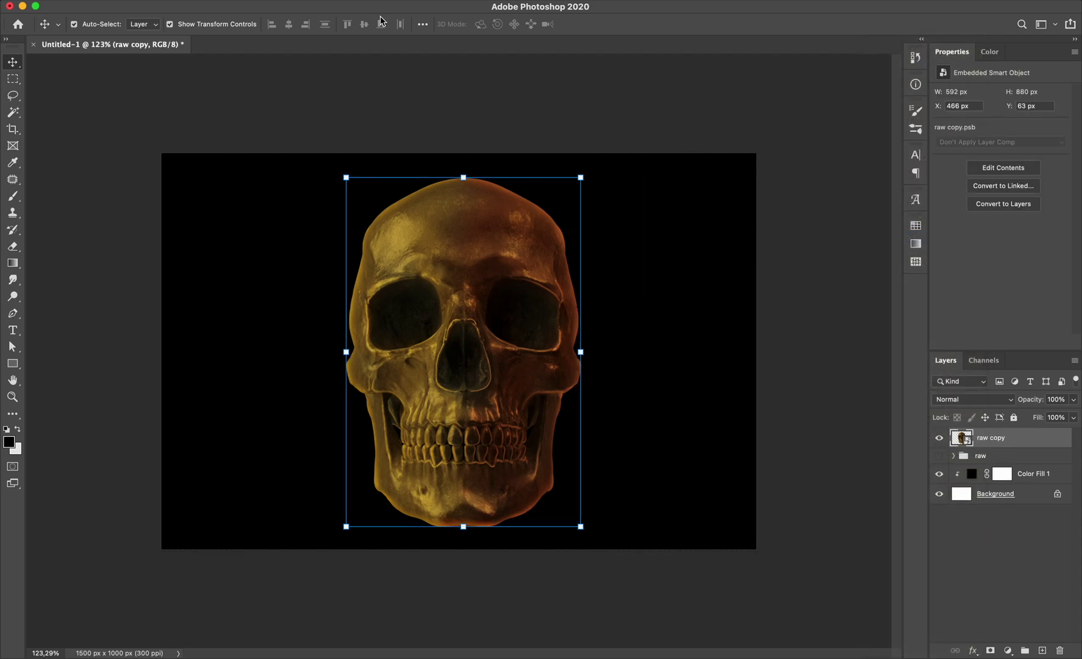
Apply a Camera Raw filter to raw copy: exposure +0.40, contrast +20, shadows +12, whites -6, blacks -17, texture +15, clarity +12, dehaze +14
{"action": "left_click", "coordinate": [303, 0]}
{"action": "left_click", "coordinate": [317, 68]}
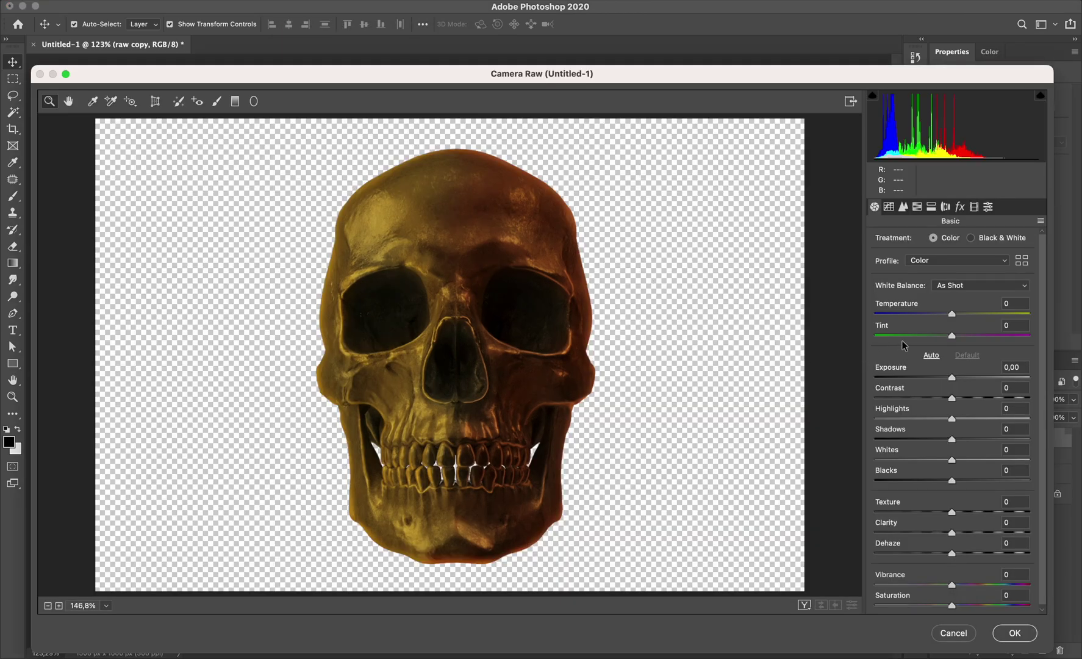
{"action": "left_click_drag", "start_coordinate": [953, 379], "coordinate": [974, 398]}
{"action": "left_click_drag", "start_coordinate": [951, 418], "coordinate": [966, 419]}
{"action": "mouse_move", "coordinate": [952, 439]}
{"action": "left_mouse_down"}
{"action": "mouse_move", "coordinate": [928, 440]}
{"action": "mouse_move", "coordinate": [942, 439]}
{"action": "left_mouse_up"}
{"action": "left_click_drag", "start_coordinate": [951, 460], "coordinate": [959, 460]}
{"action": "left_click_drag", "start_coordinate": [951, 480], "coordinate": [964, 512]}
{"action": "left_click_drag", "start_coordinate": [952, 533], "coordinate": [962, 553]}
{"action": "left_click_drag", "start_coordinate": [974, 397], "coordinate": [967, 397]}
{"action": "left_click_drag", "start_coordinate": [965, 418], "coordinate": [952, 418]}
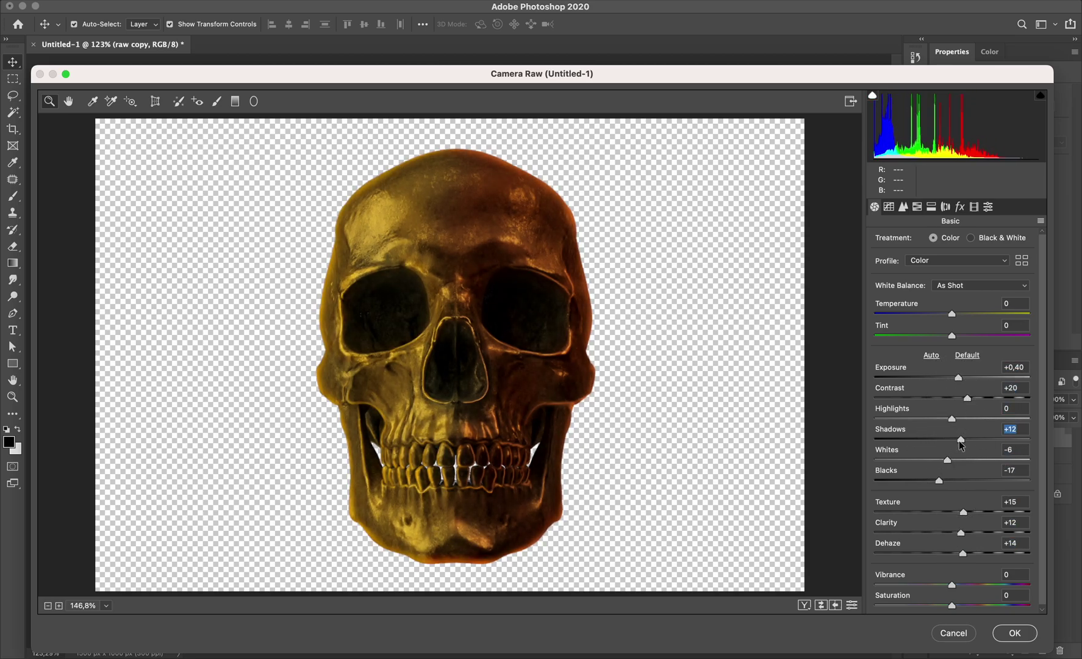
{"action": "left_click", "coordinate": [1014, 633]}
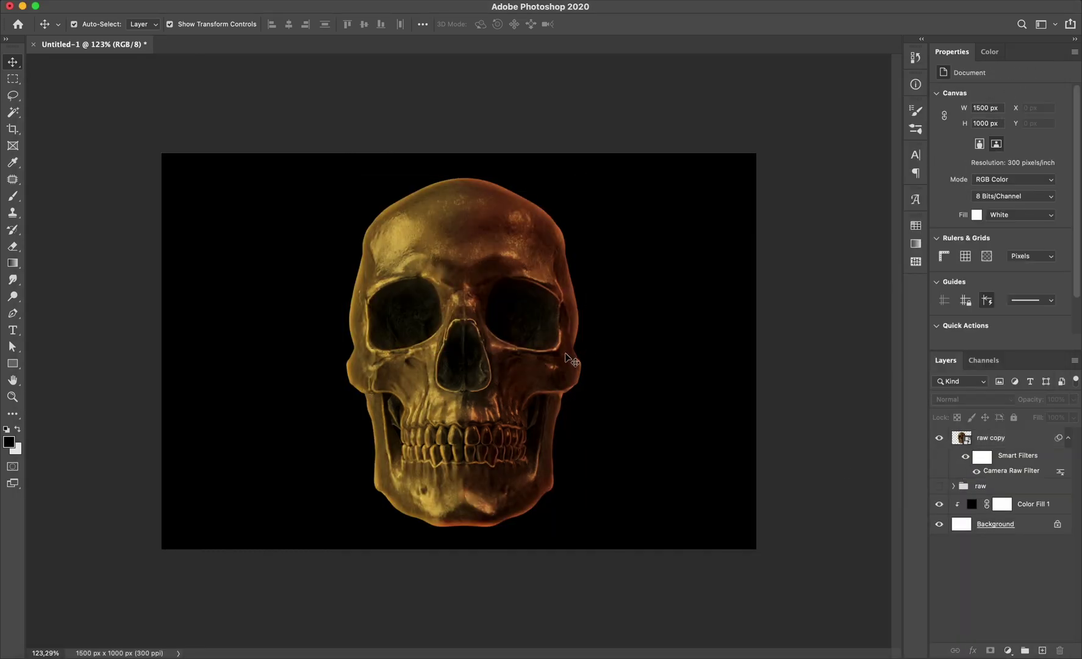
Add uniform, monochromatic noise to the raw copy smart object
{"action": "scroll", "coordinate": [459, 363], "scroll_direction": "up", "scroll_amount": 3}
{"action": "left_click", "coordinate": [292, 6]}
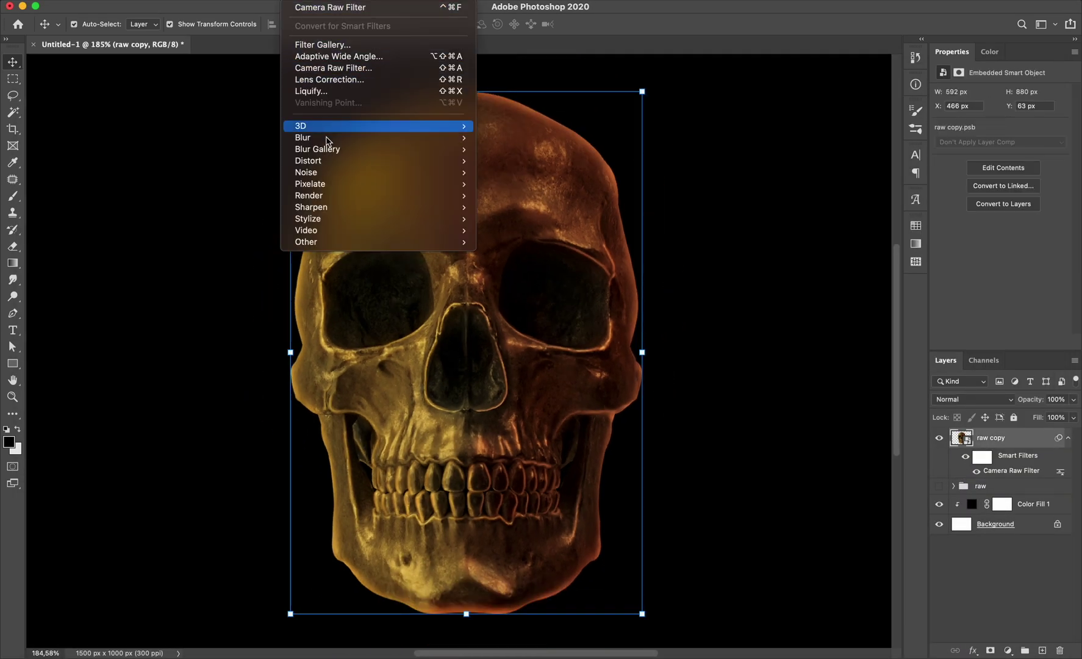
{"action": "mouse_move", "coordinate": [474, 175]}
{"action": "left_click", "coordinate": [511, 172]}
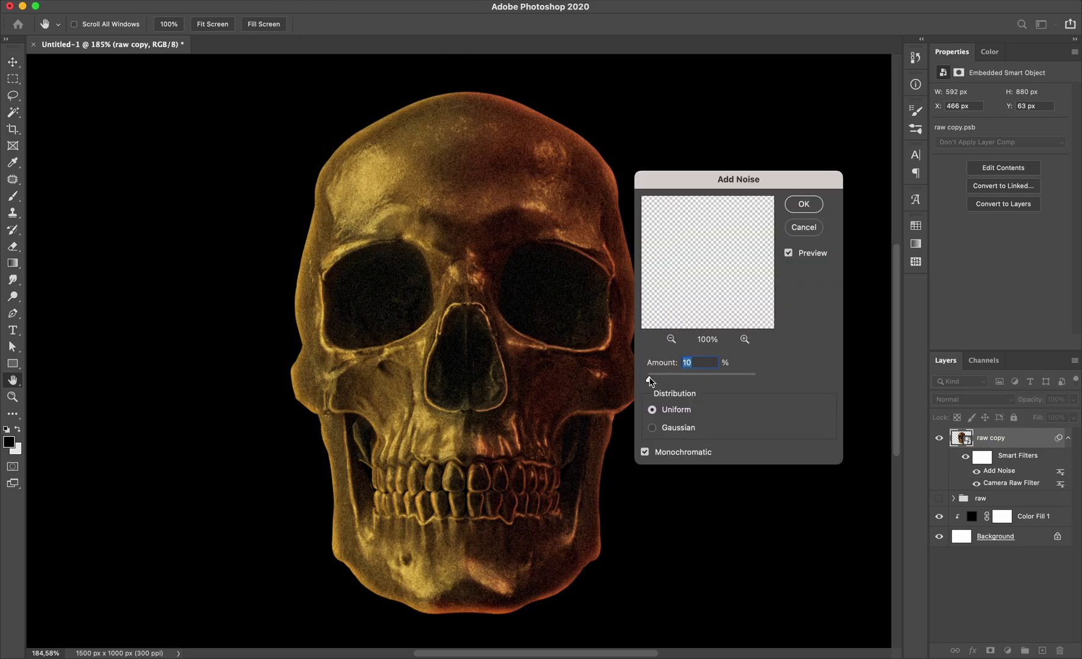
{"action": "left_click_drag", "start_coordinate": [650, 380], "coordinate": [658, 381]}
{"action": "left_click", "coordinate": [817, 209]}
{"action": "key", "text": "v"}
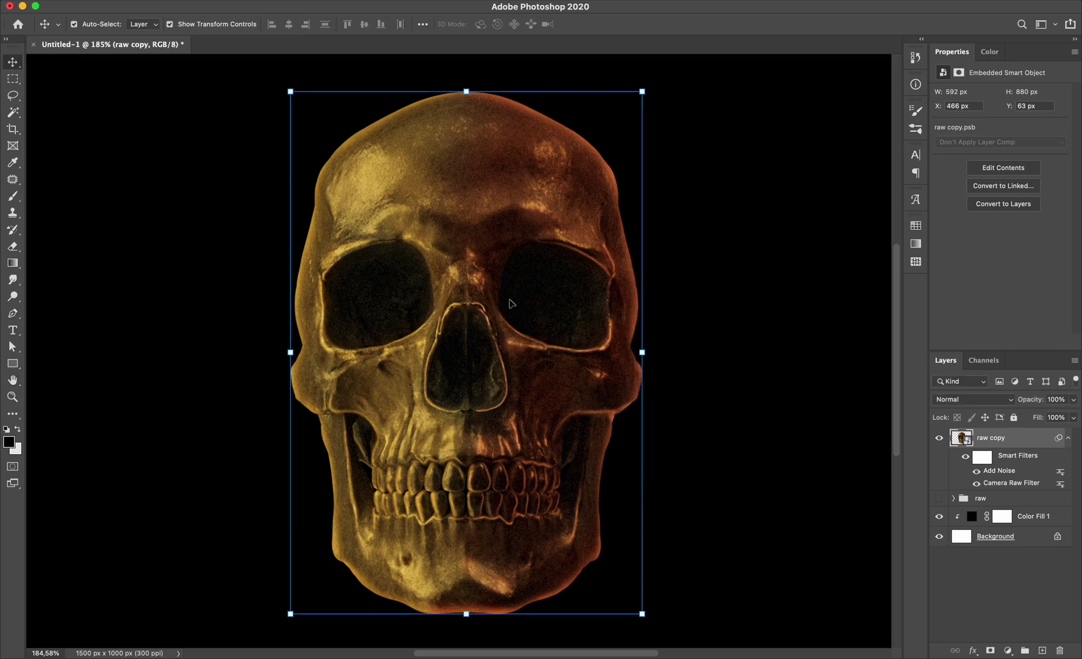
Show the original raw group and place it to the left of the filtered skull for a side-by-side comparison
{"action": "key", "text": "super+0"}
{"action": "left_click", "coordinate": [750, 291]}
{"action": "left_click_drag", "start_coordinate": [472, 271], "coordinate": [587, 271]}
{"action": "left_click", "coordinate": [938, 497]}
{"action": "left_click", "coordinate": [142, 24]}
{"action": "left_click", "coordinate": [140, 12]}
{"action": "left_click", "coordinate": [420, 264]}
{"action": "left_click_drag", "start_coordinate": [421, 264], "coordinate": [272, 262]}
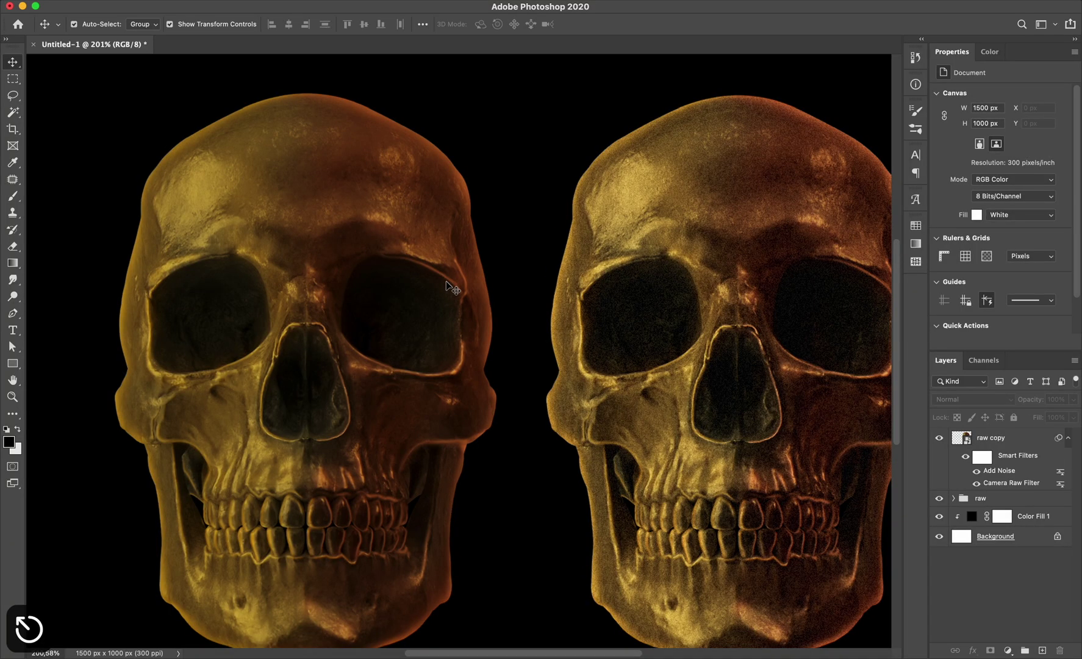
Undo the side-by-side arrangement, back to the single centred, filtered skull
{"action": "key", "text": "super+z"}
{"action": "key", "text": "super+z"}
{"action": "key", "text": "super+z"}
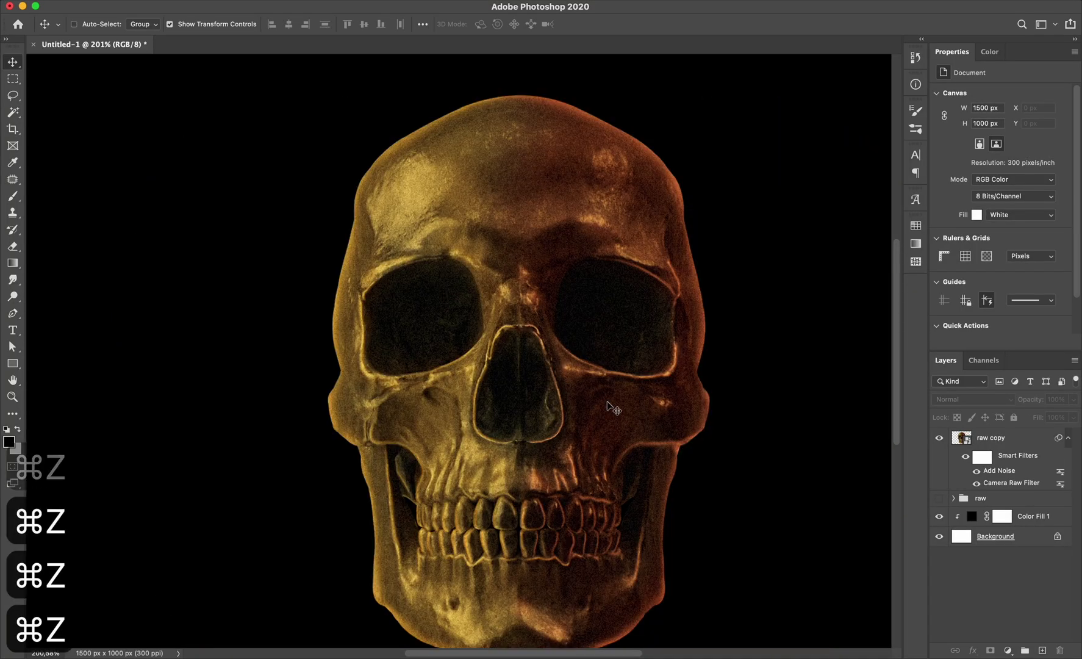
{"action": "key", "text": "super+z"}
{"action": "key", "text": "shift+super+z"}
Scale the raw copy skull down proportionally on the canvas
{"action": "scroll", "coordinate": [607, 401], "scroll_direction": "down", "scroll_amount": 5}
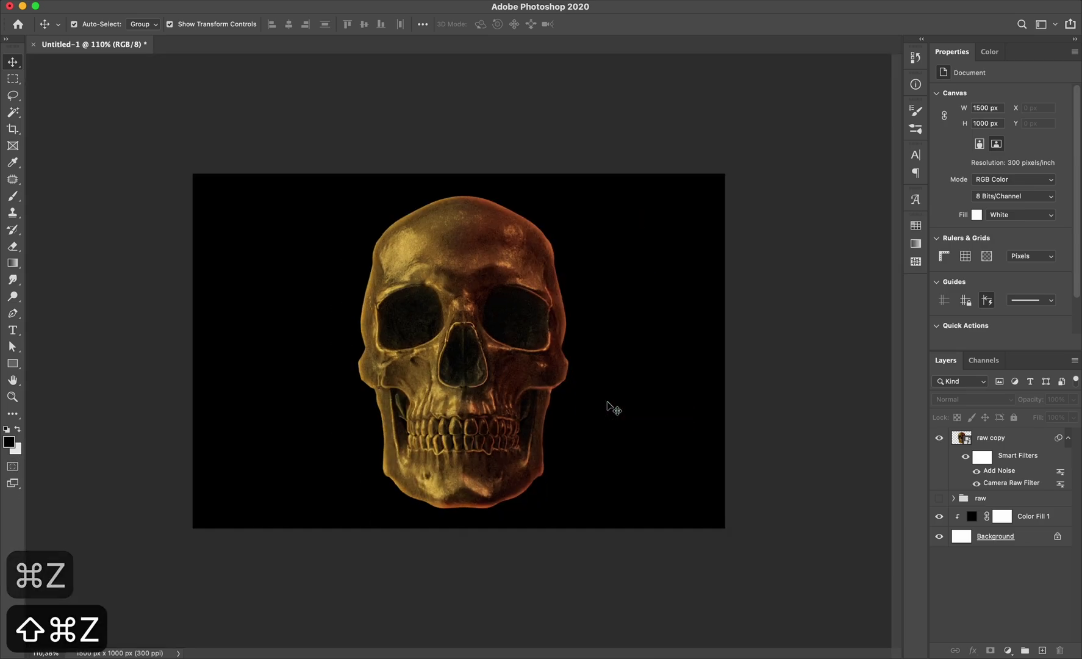
{"action": "left_click", "coordinate": [502, 372]}
{"action": "left_click", "coordinate": [568, 196]}
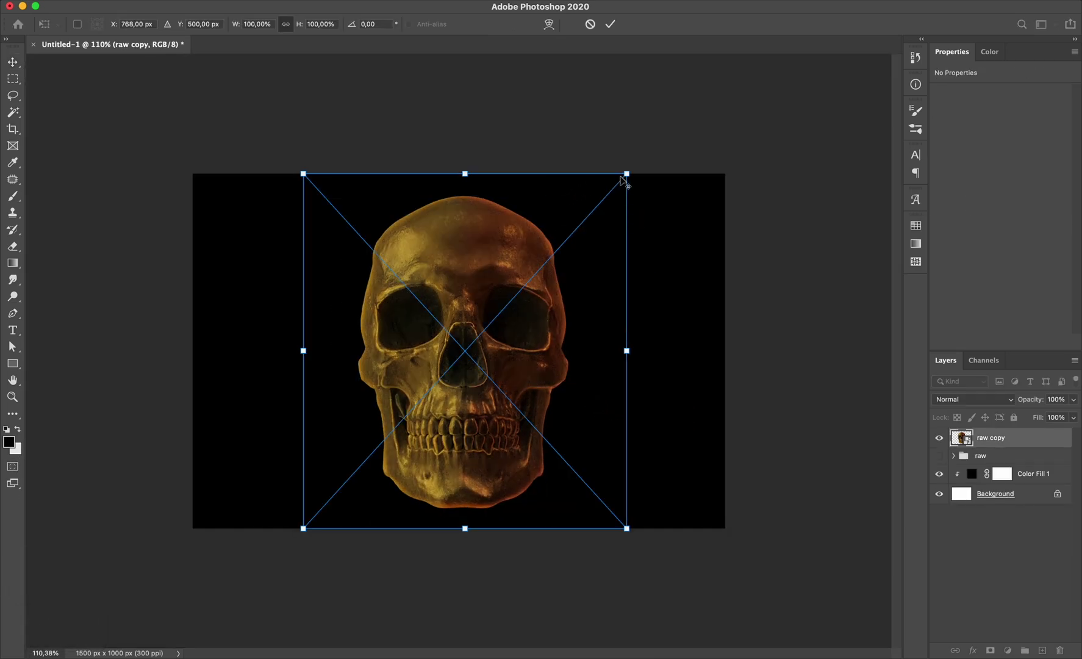
{"action": "left_click_drag", "start_coordinate": [626, 173], "coordinate": [579, 205]}
{"action": "key", "text": "Return"}
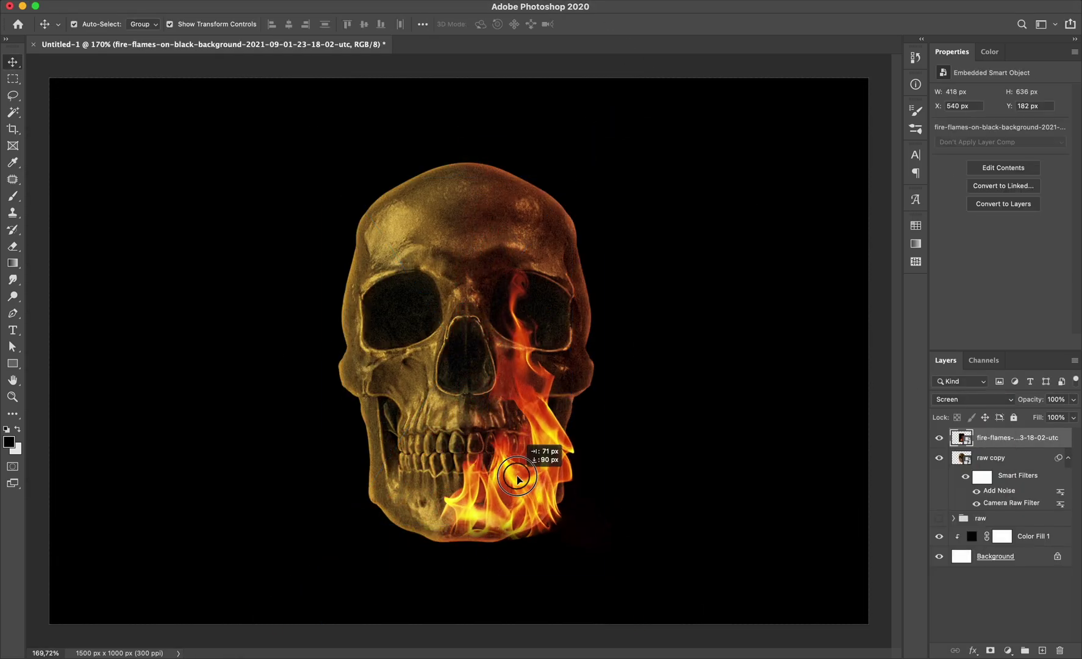
Scale the fire flames layer down over the right side of the jaw and reduce its saturation with Hue/Saturation
{"action": "key", "text": "ctrl+t"}
{"action": "left_click_drag", "start_coordinate": [615, 590], "coordinate": [608, 569]}
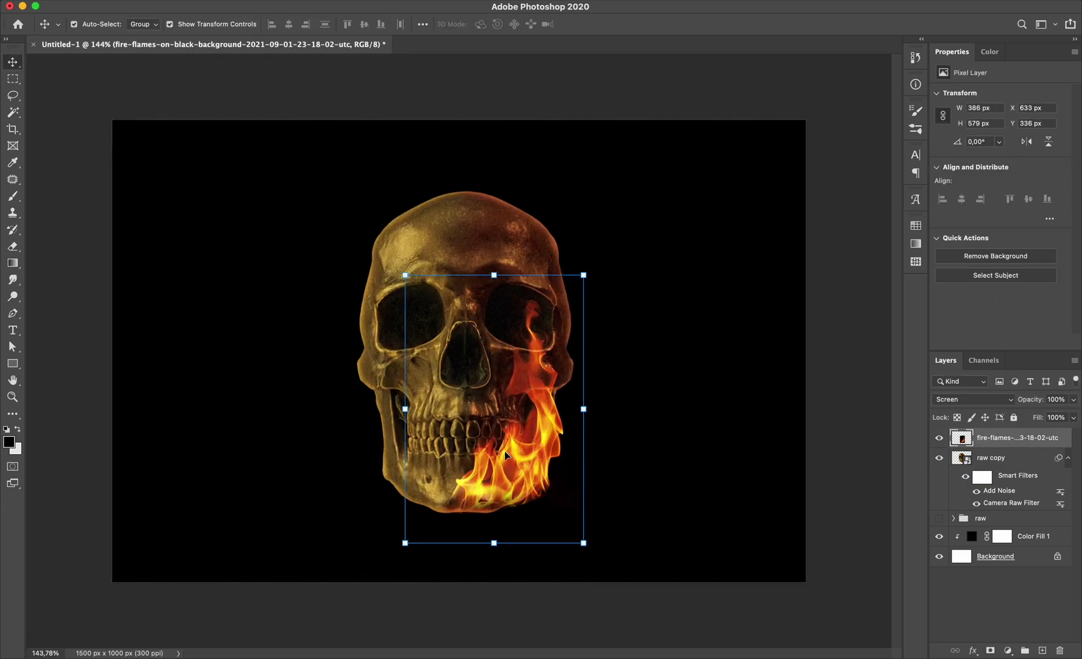
{"action": "right_click", "coordinate": [524, 368]}
{"action": "key", "text": "super+u"}
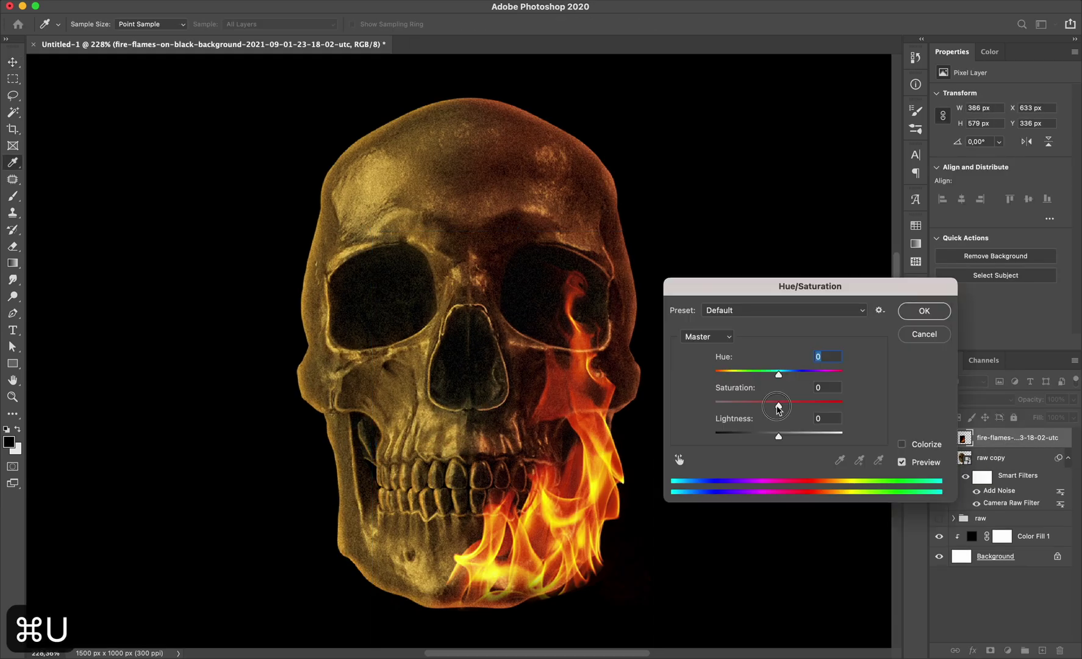
{"action": "key", "text": "Return"}
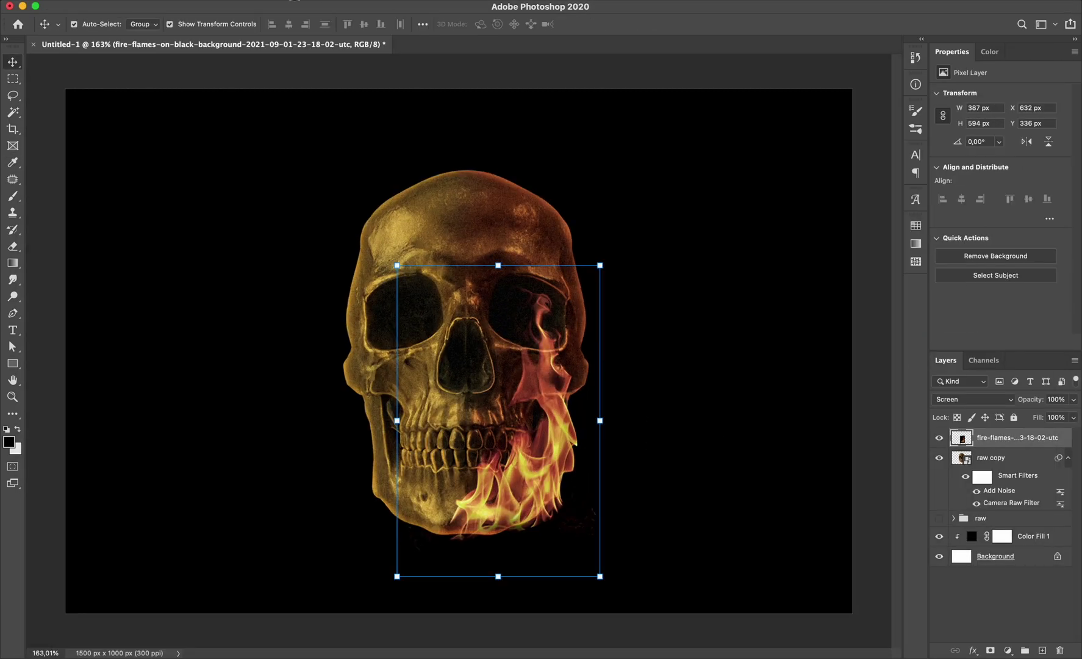
Mirror a copy of the flames horizontally and skew it to fit the left side of the jaw
{"action": "right_click", "coordinate": [540, 371]}
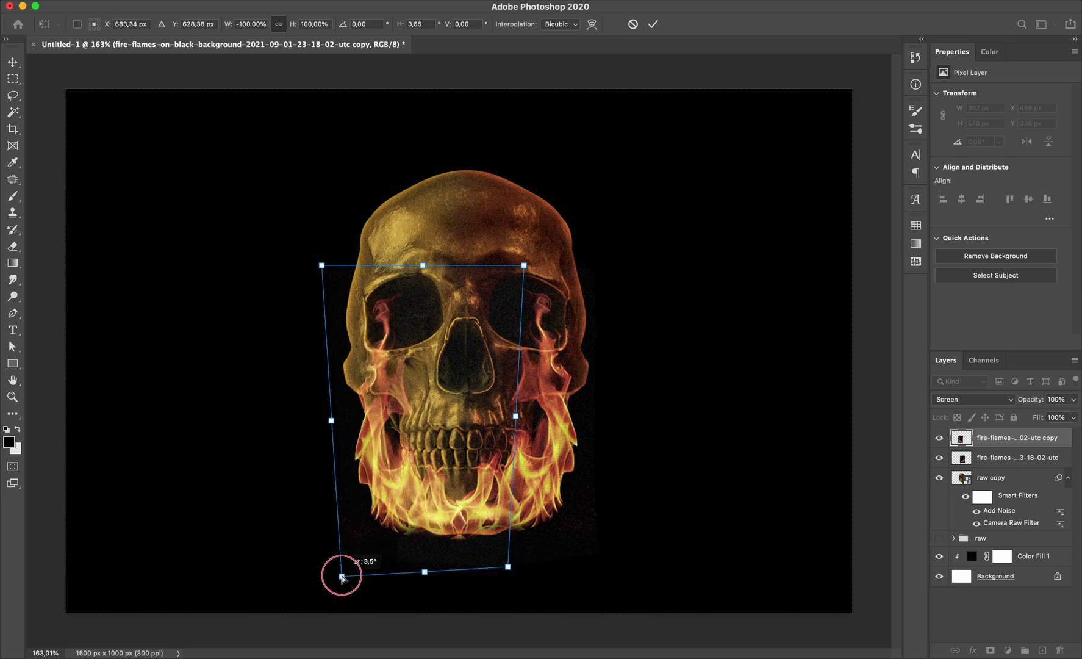
{"action": "key", "text": "Return"}
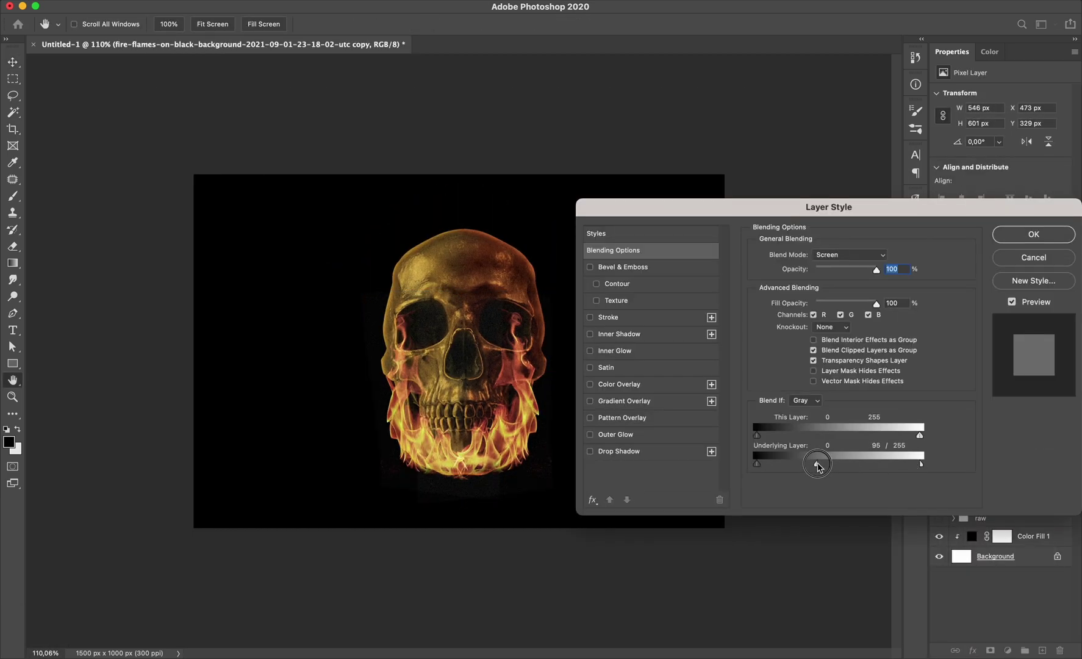
Blend the flames into the skull by splitting the underlying layer's white Blend If slider and reshape them around the jaw
{"action": "left_click_drag", "start_coordinate": [817, 466], "coordinate": [834, 442]}
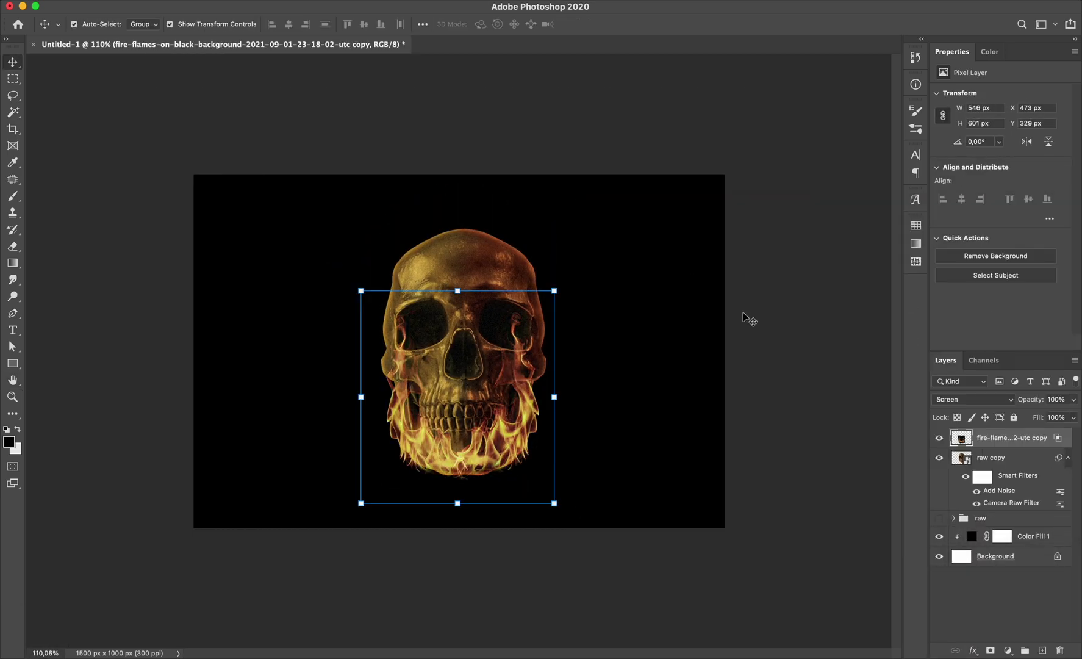
{"action": "left_click_drag", "start_coordinate": [381, 303], "coordinate": [357, 290]}
{"action": "left_click_drag", "start_coordinate": [533, 470], "coordinate": [533, 452]}
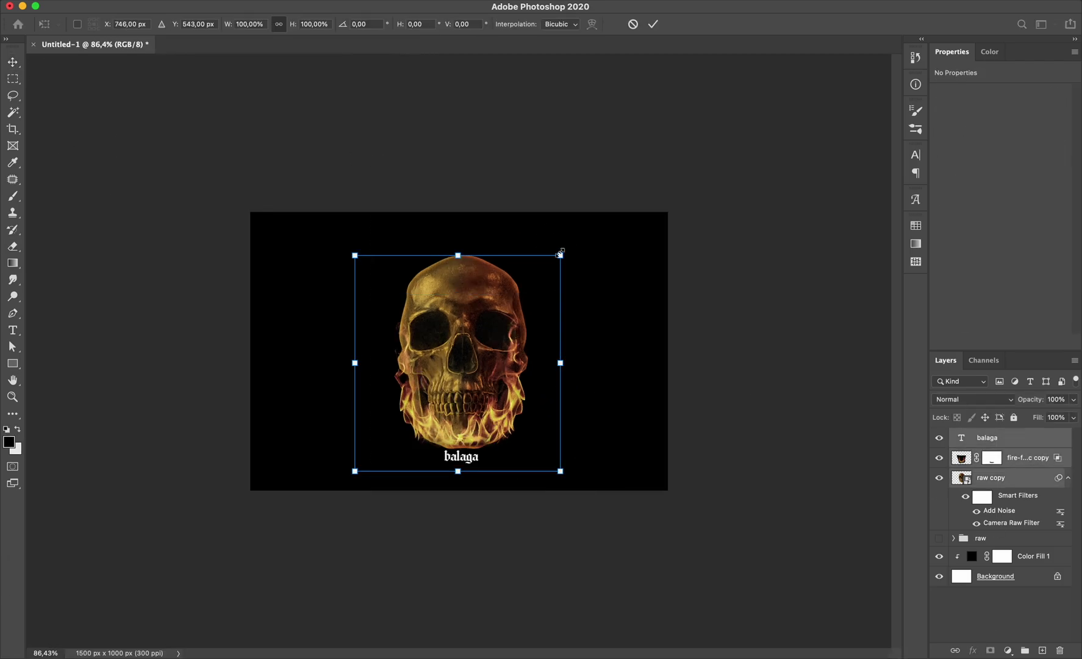
Add a centred Lorem ipsum paragraph in 2.58 pt Candelabra beneath the balaga title
{"action": "key", "text": "t"}
{"action": "left_click_drag", "start_coordinate": [385, 463], "coordinate": [528, 485]}
{"action": "key", "text": "cmd+a"}
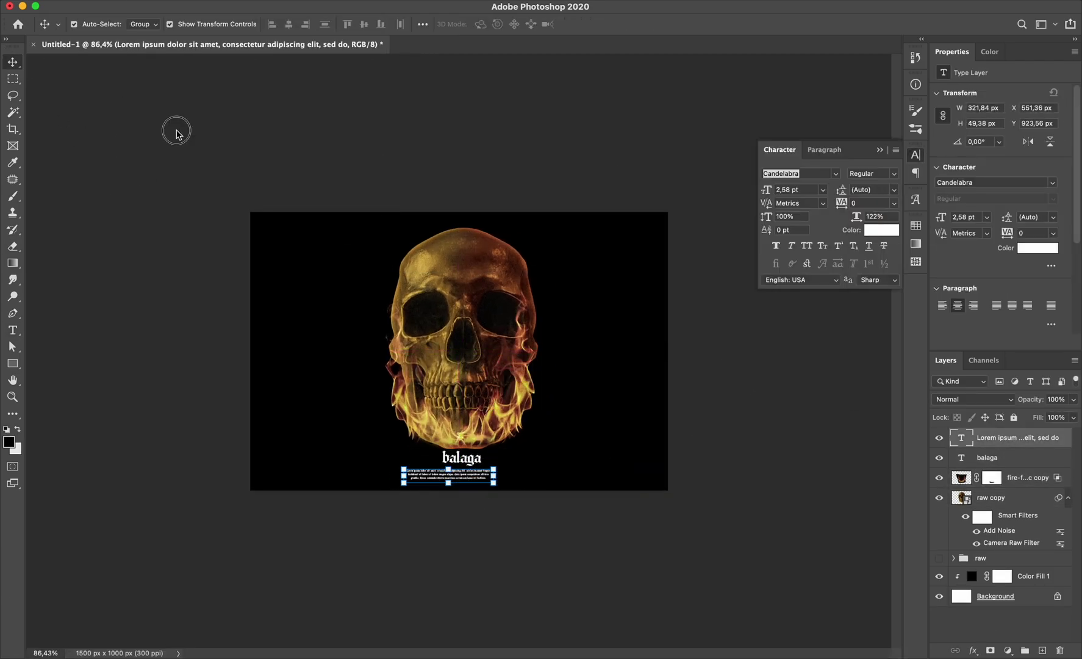